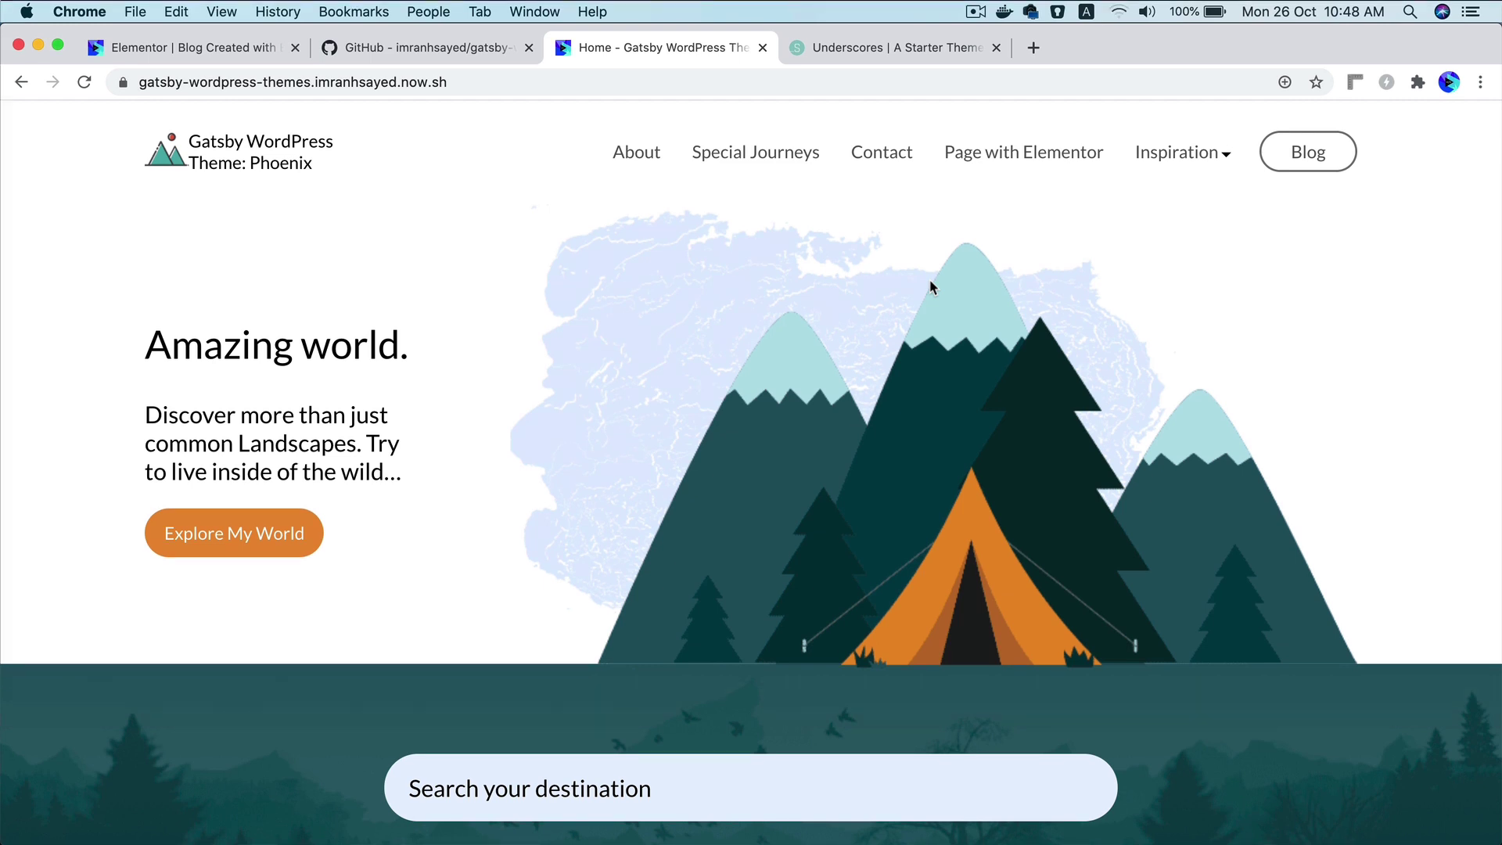
# Scroll the Gatsby site, search 'hel' and open the Hello world post.
pyautogui.scroll(-5, 930, 280)
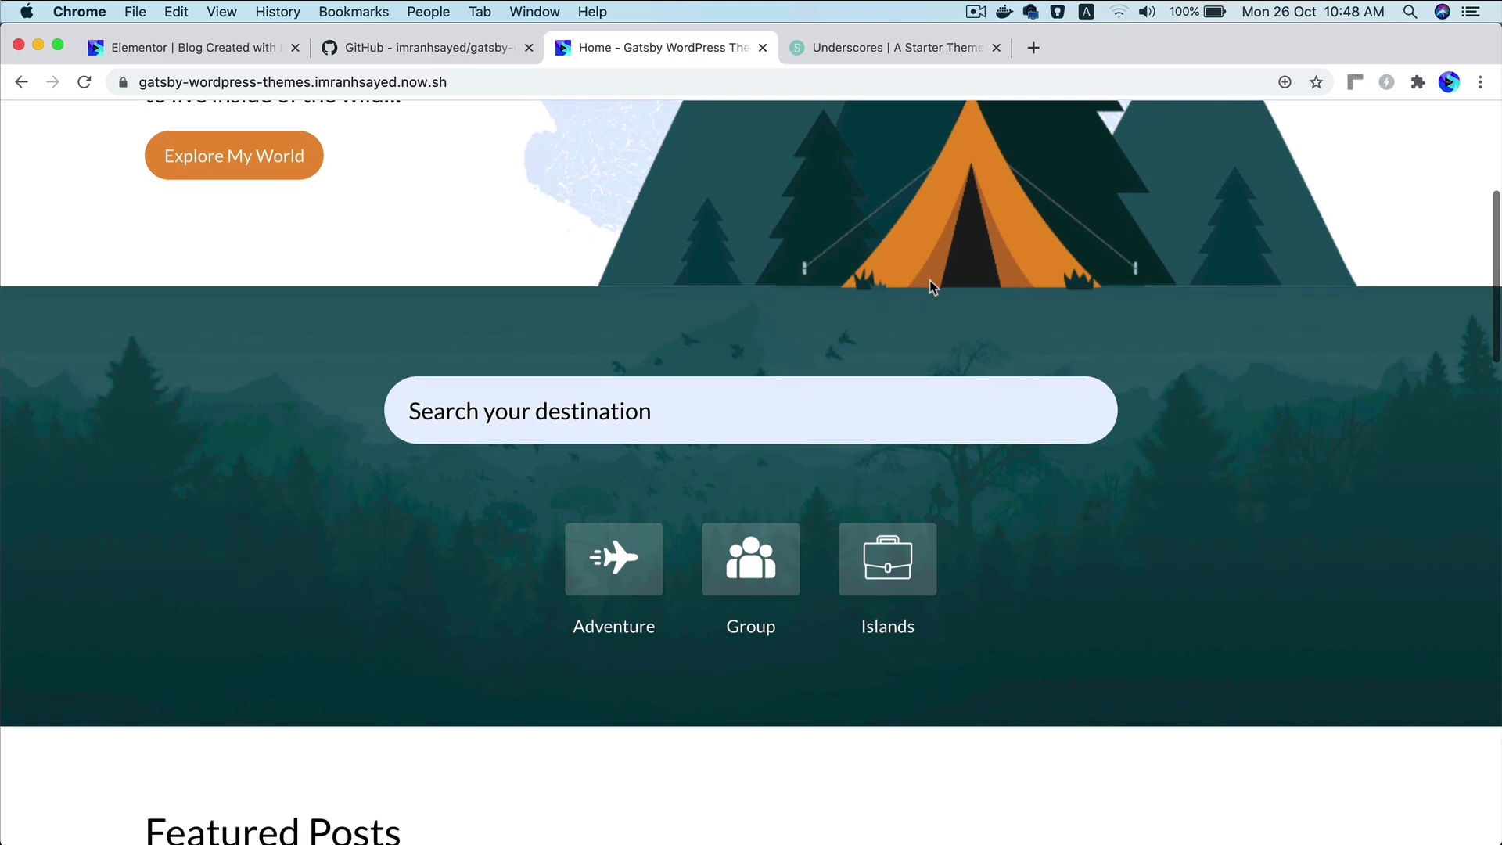
pyautogui.scroll(-6, 930, 286)
pyautogui.scroll(-5, 931, 286)
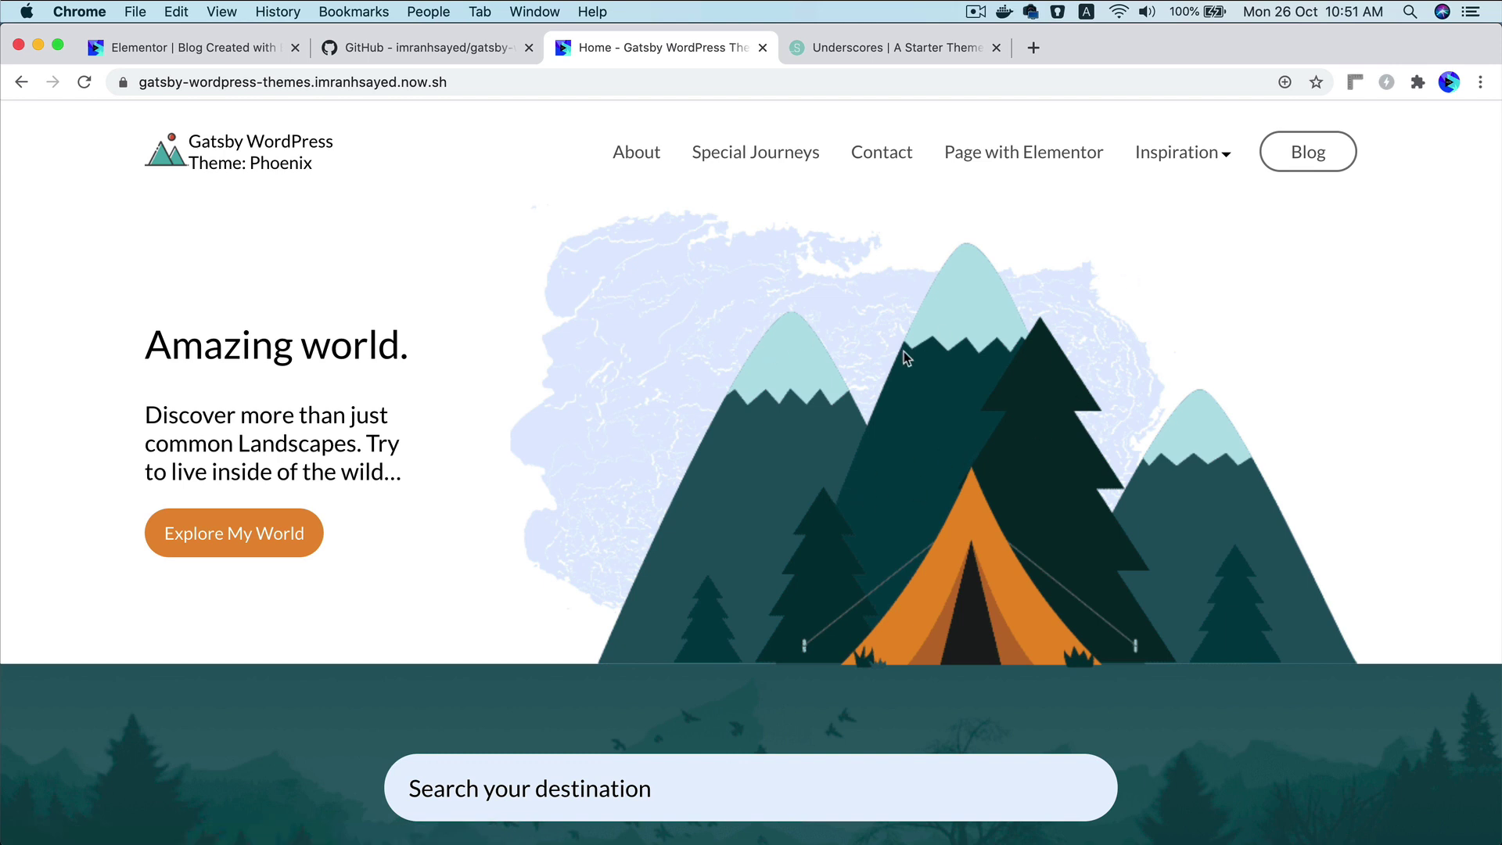
pyautogui.scroll(-6, 1020, 448)
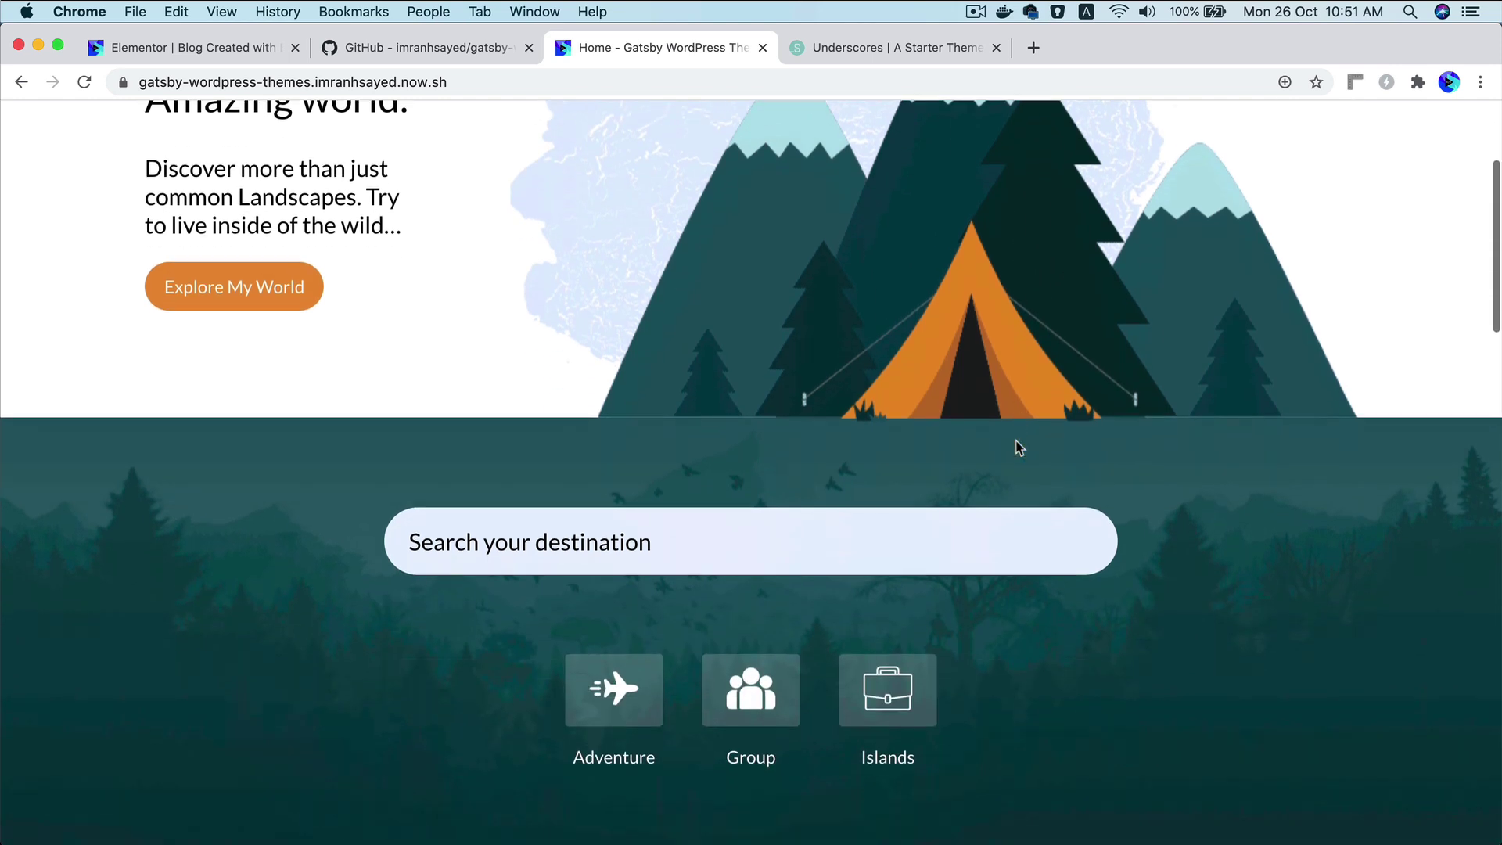
pyautogui.write('hel')
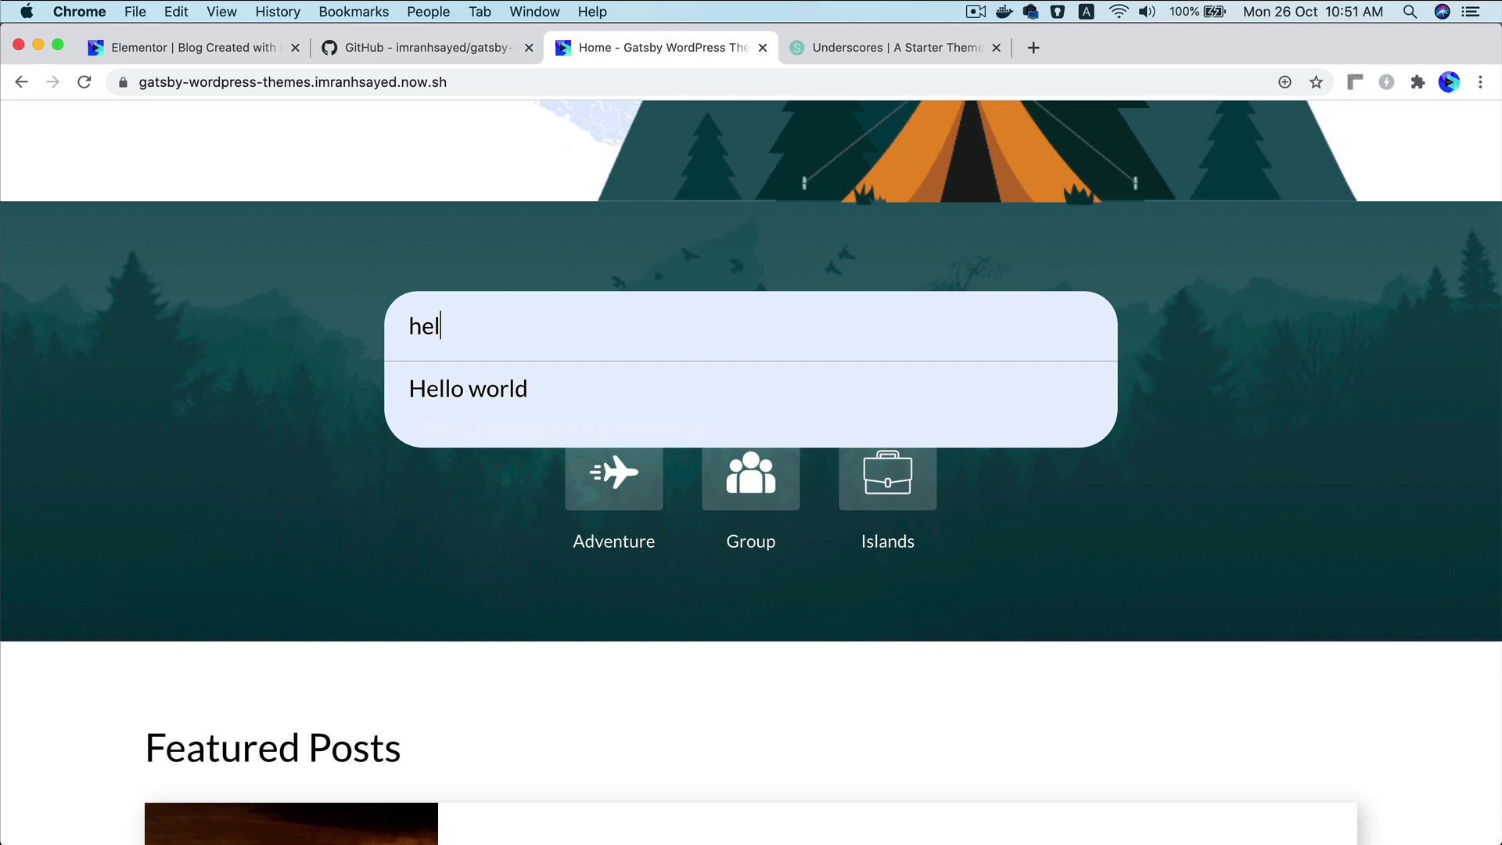
pyautogui.click(493, 391)
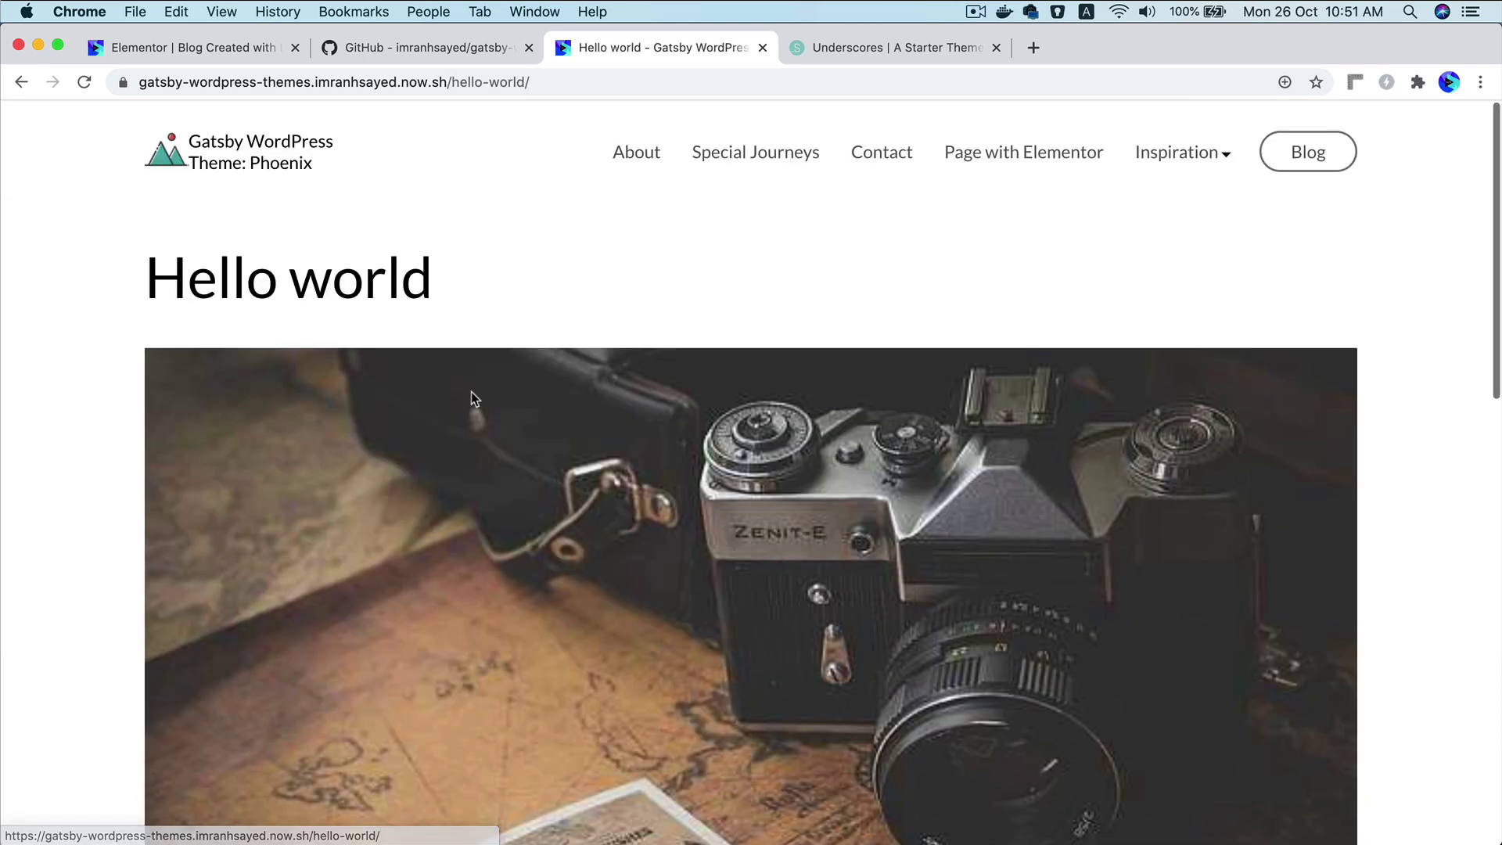
# Browse the About and Special Journeys pages of the Gatsby site.
pyautogui.click(639, 162)
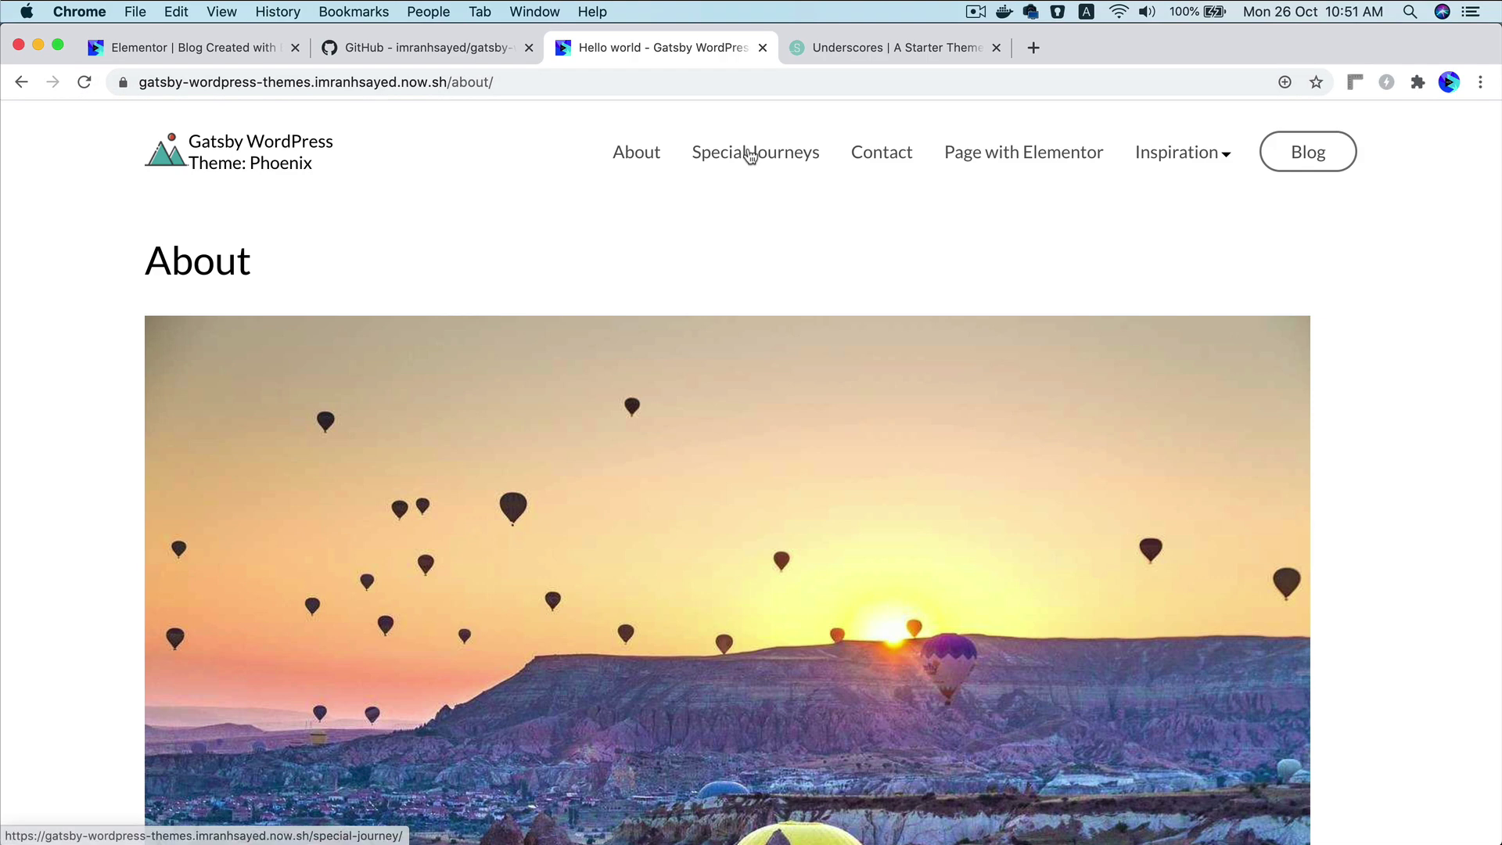
pyautogui.click(751, 154)
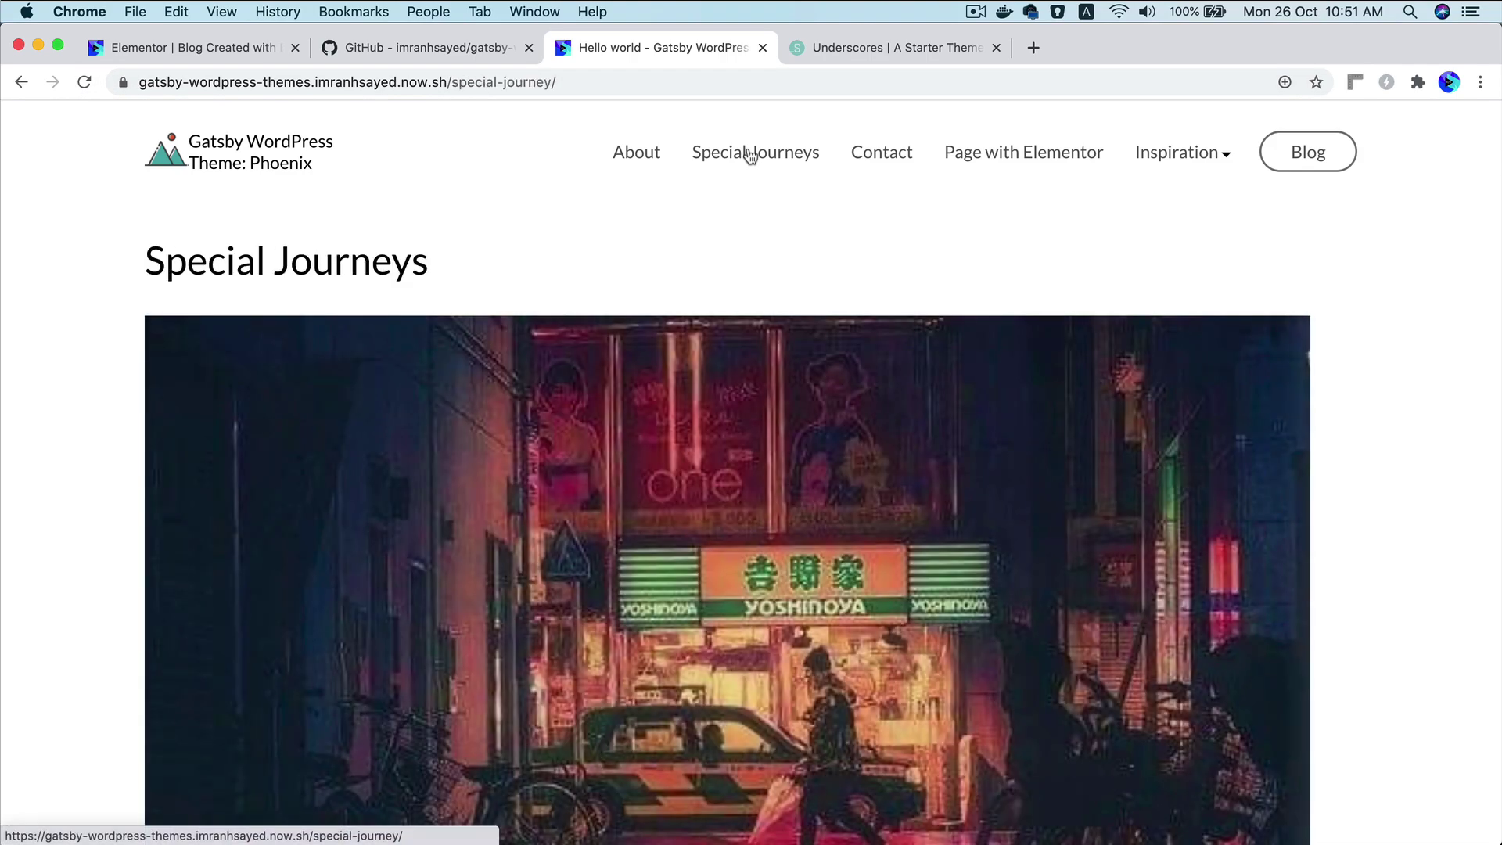
pyautogui.scroll(-5, 781, 432)
pyautogui.scroll(4, 736, 550)
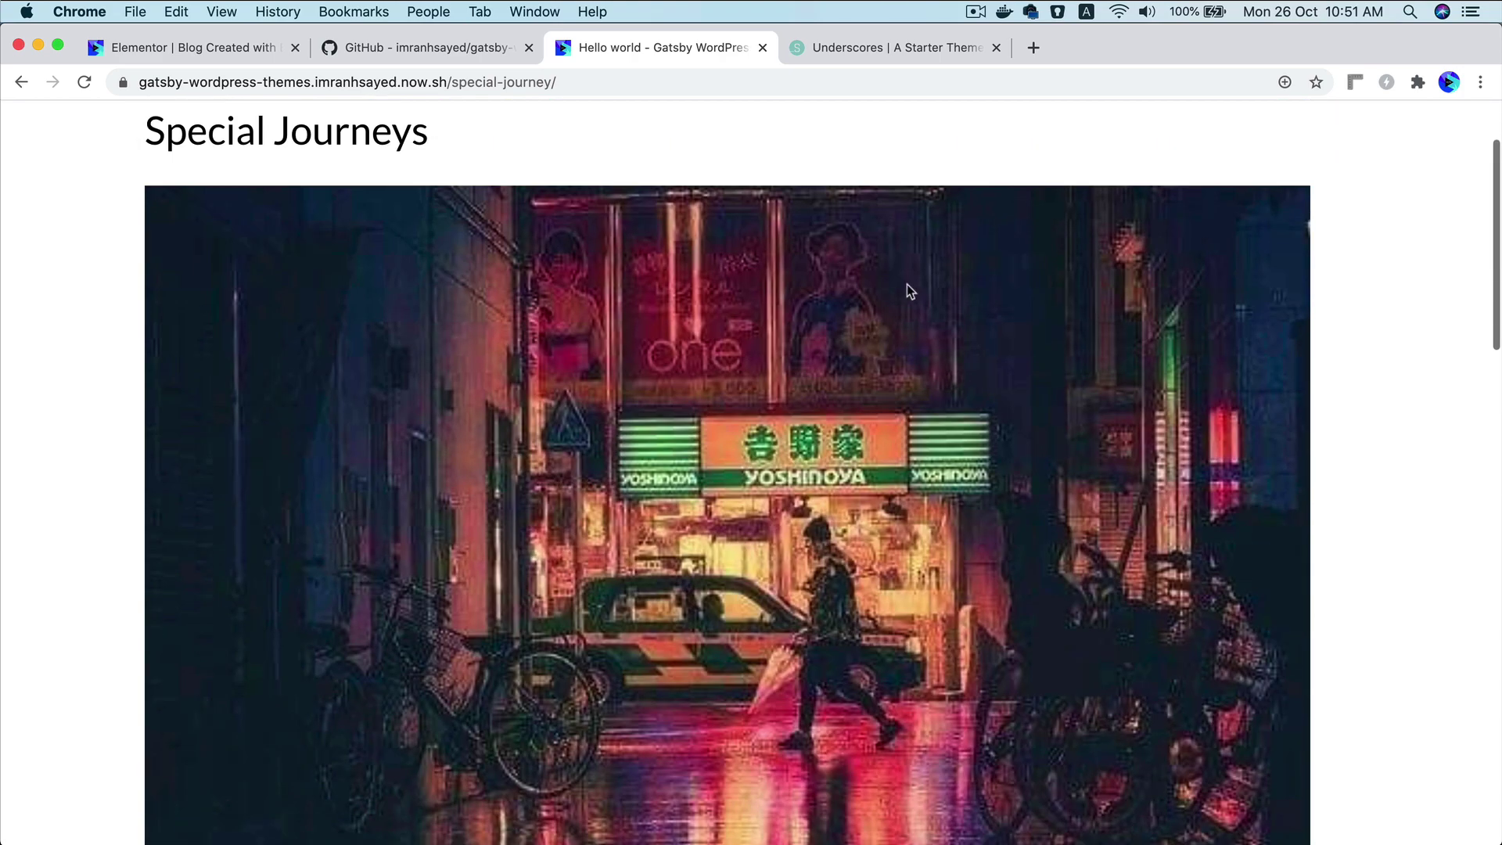
pyautogui.scroll(3, 905, 222)
# View the Contact page, then return to the site home page.
pyautogui.click(880, 154)
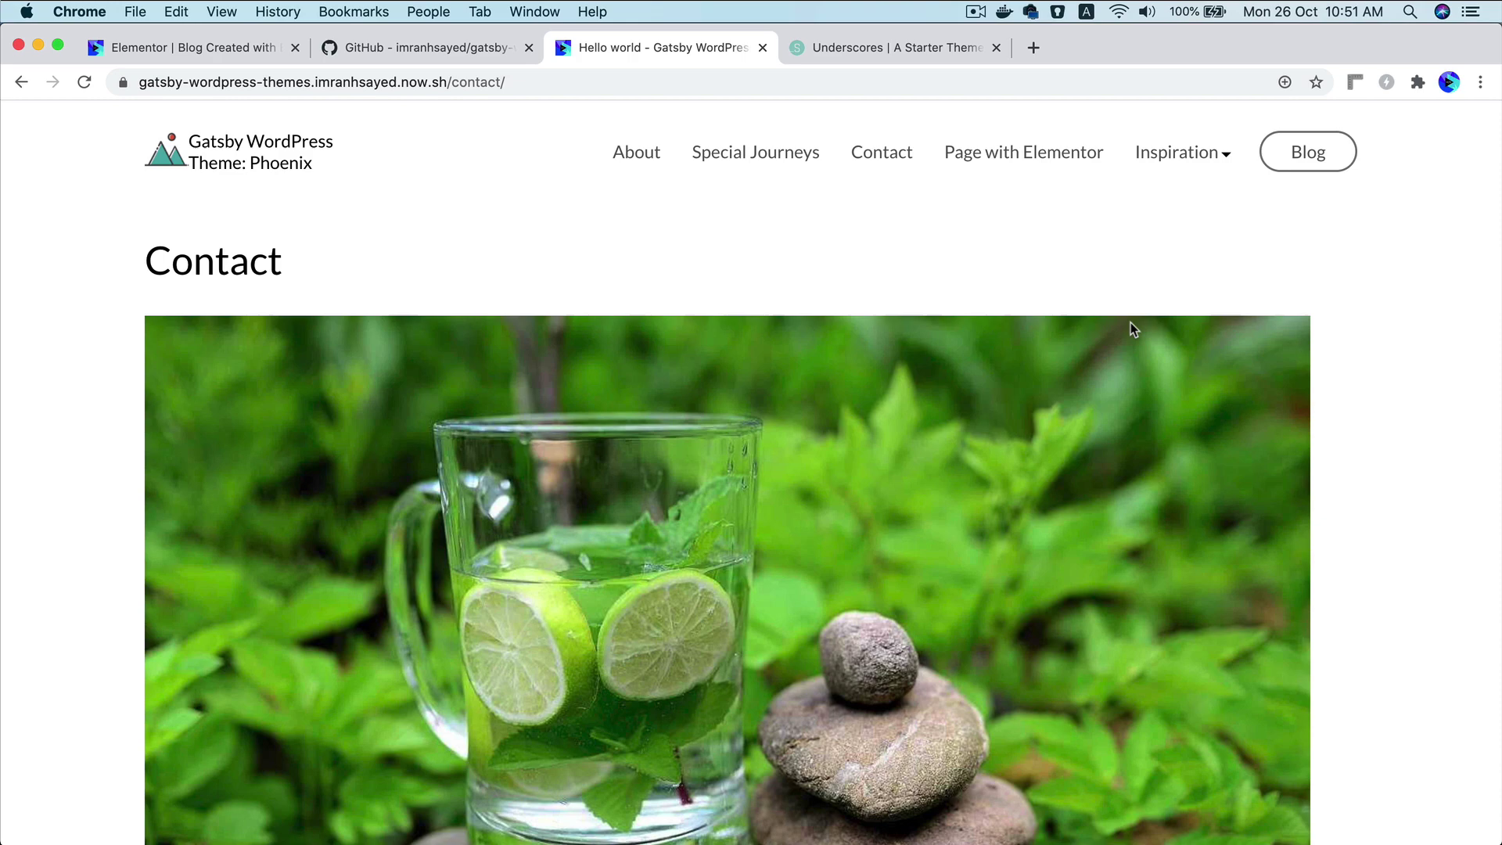
pyautogui.scroll(-10, 1130, 323)
pyautogui.scroll(10, 1130, 323)
pyautogui.scroll(-1, 1123, 322)
pyautogui.scroll(1, 626, 234)
pyautogui.click(164, 160)
pyautogui.scroll(-1, 697, 576)
pyautogui.scroll(1, 861, 313)
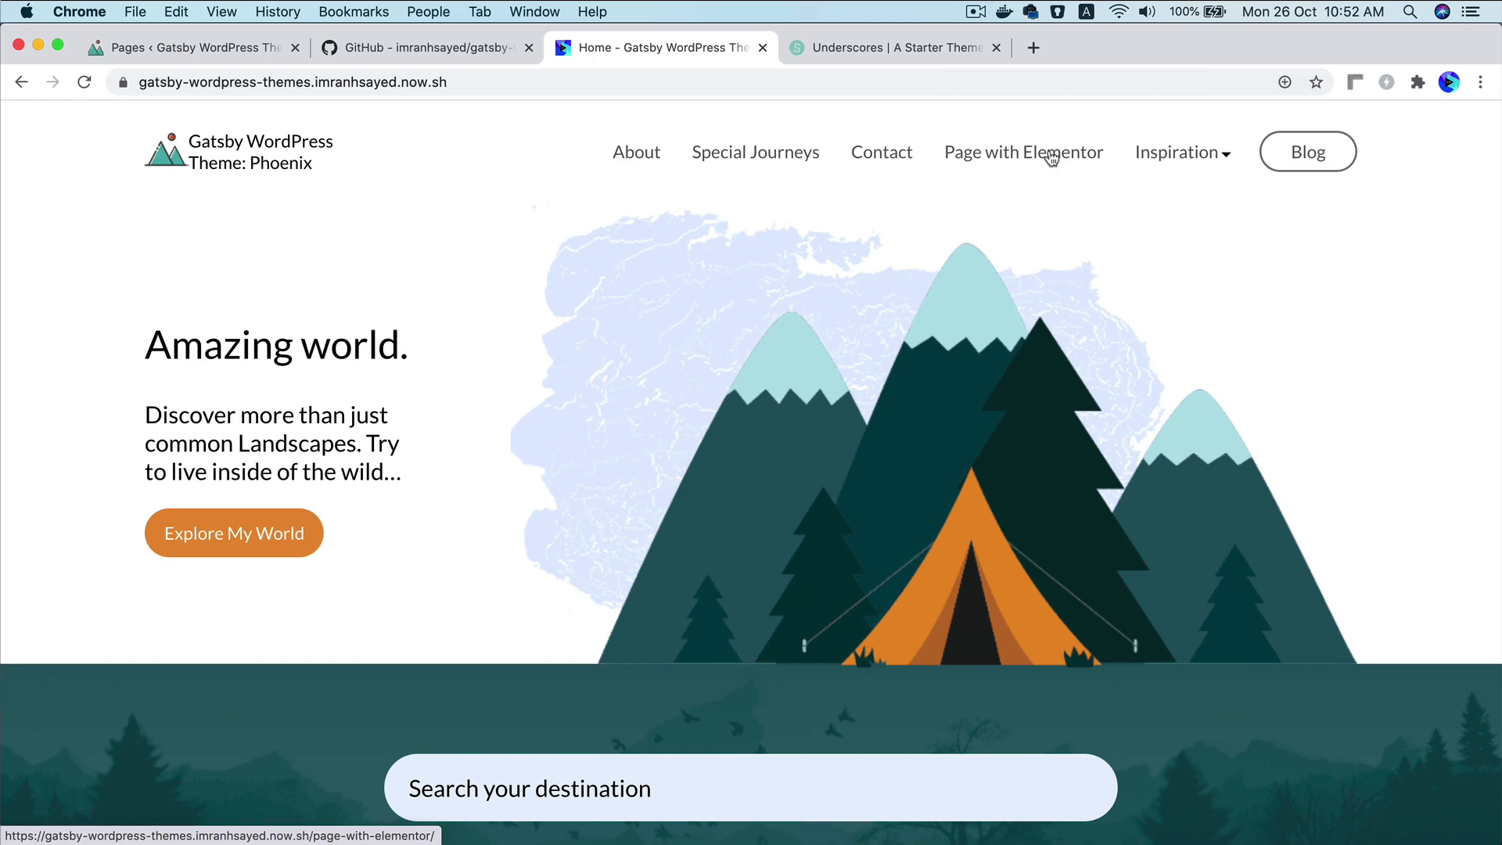
# From the WordPress pages list, open Page with Elementor in Elementor and scroll its preview.
pyautogui.click(192, 60)
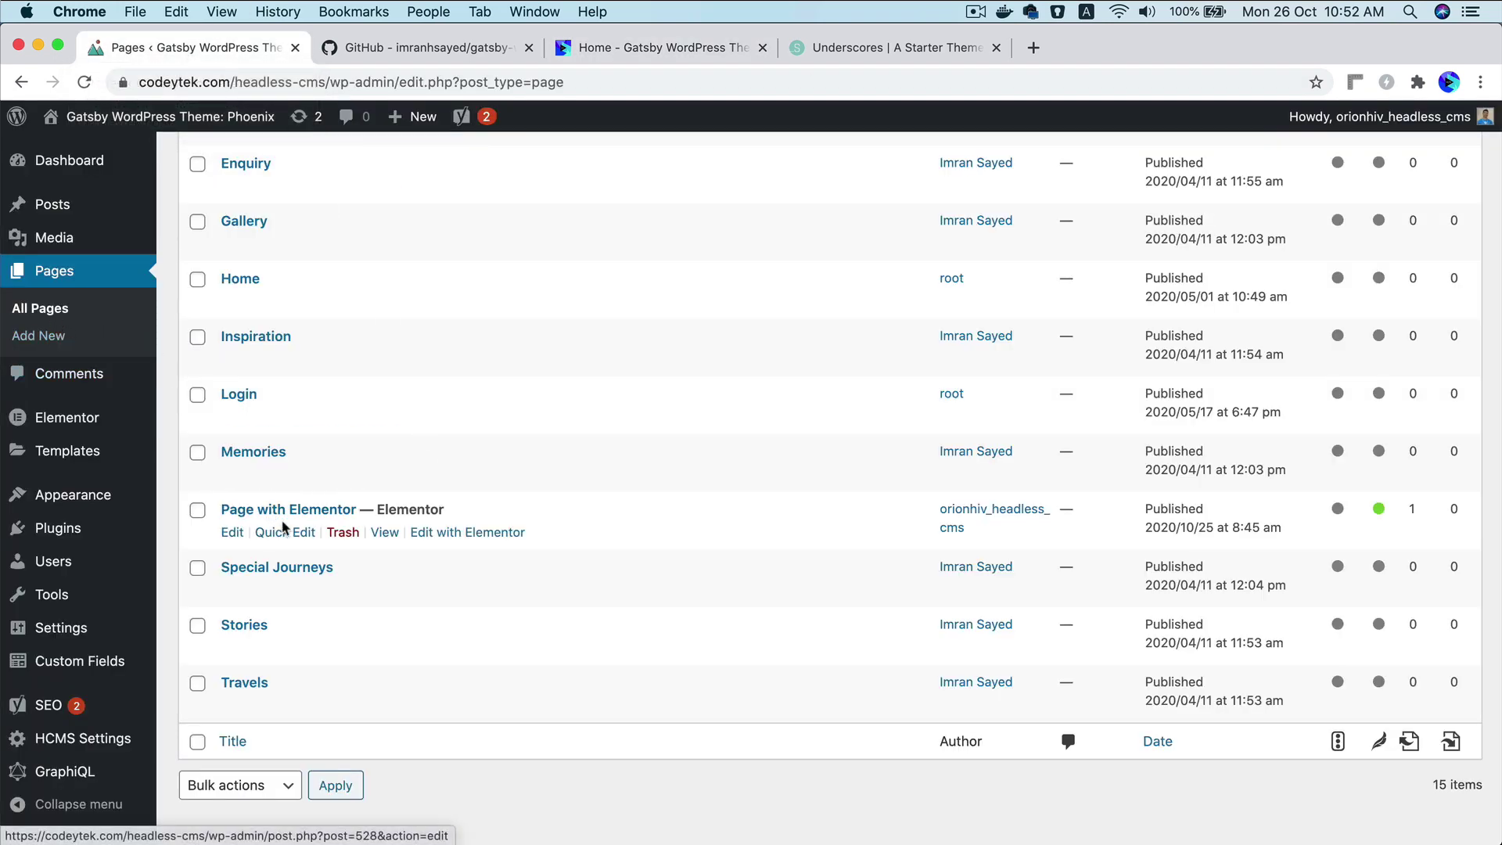
pyautogui.click(231, 533)
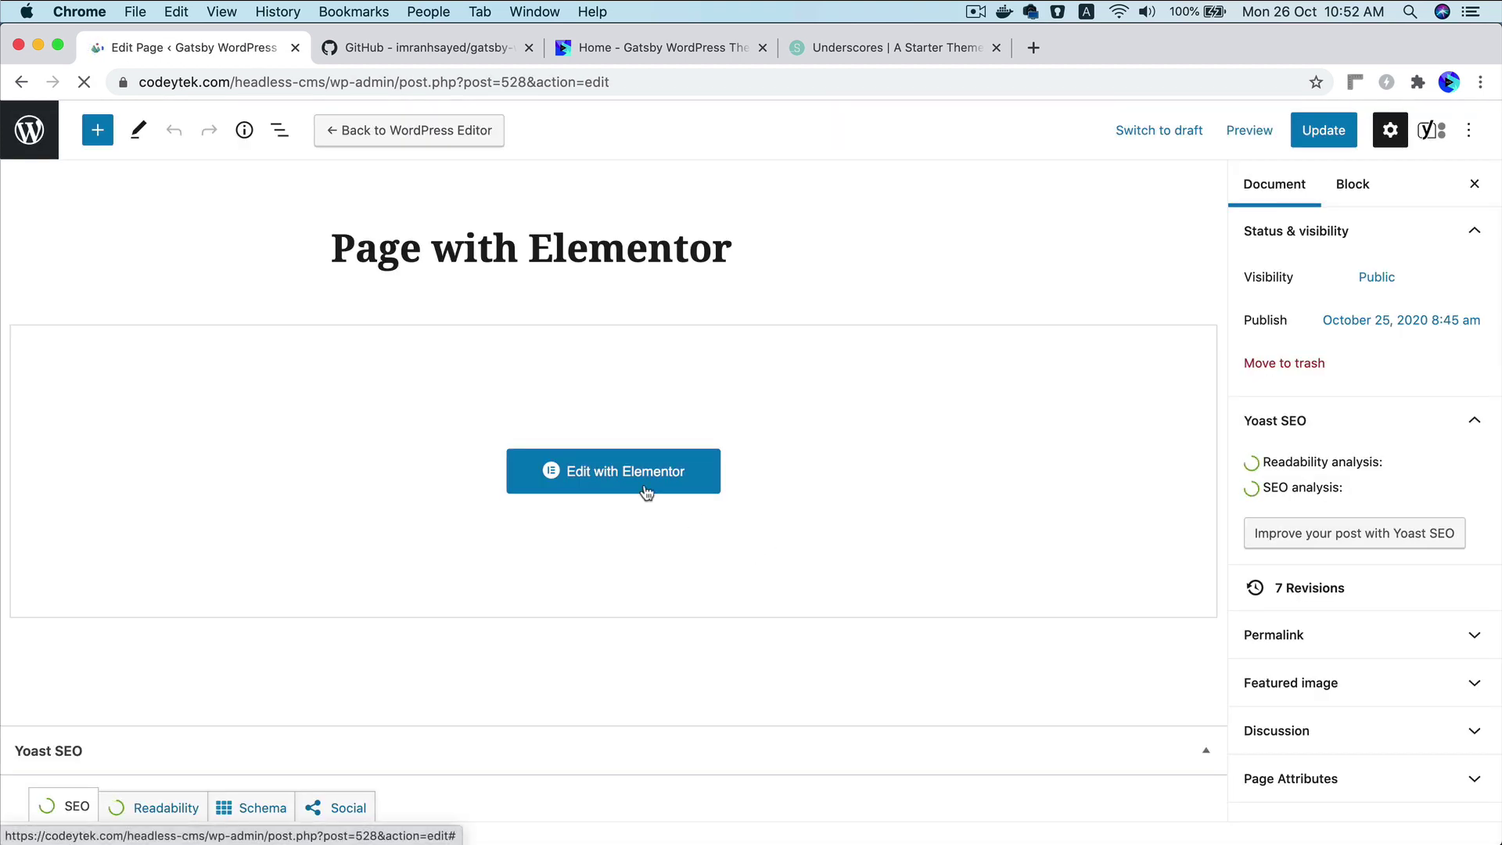
pyautogui.click(647, 491)
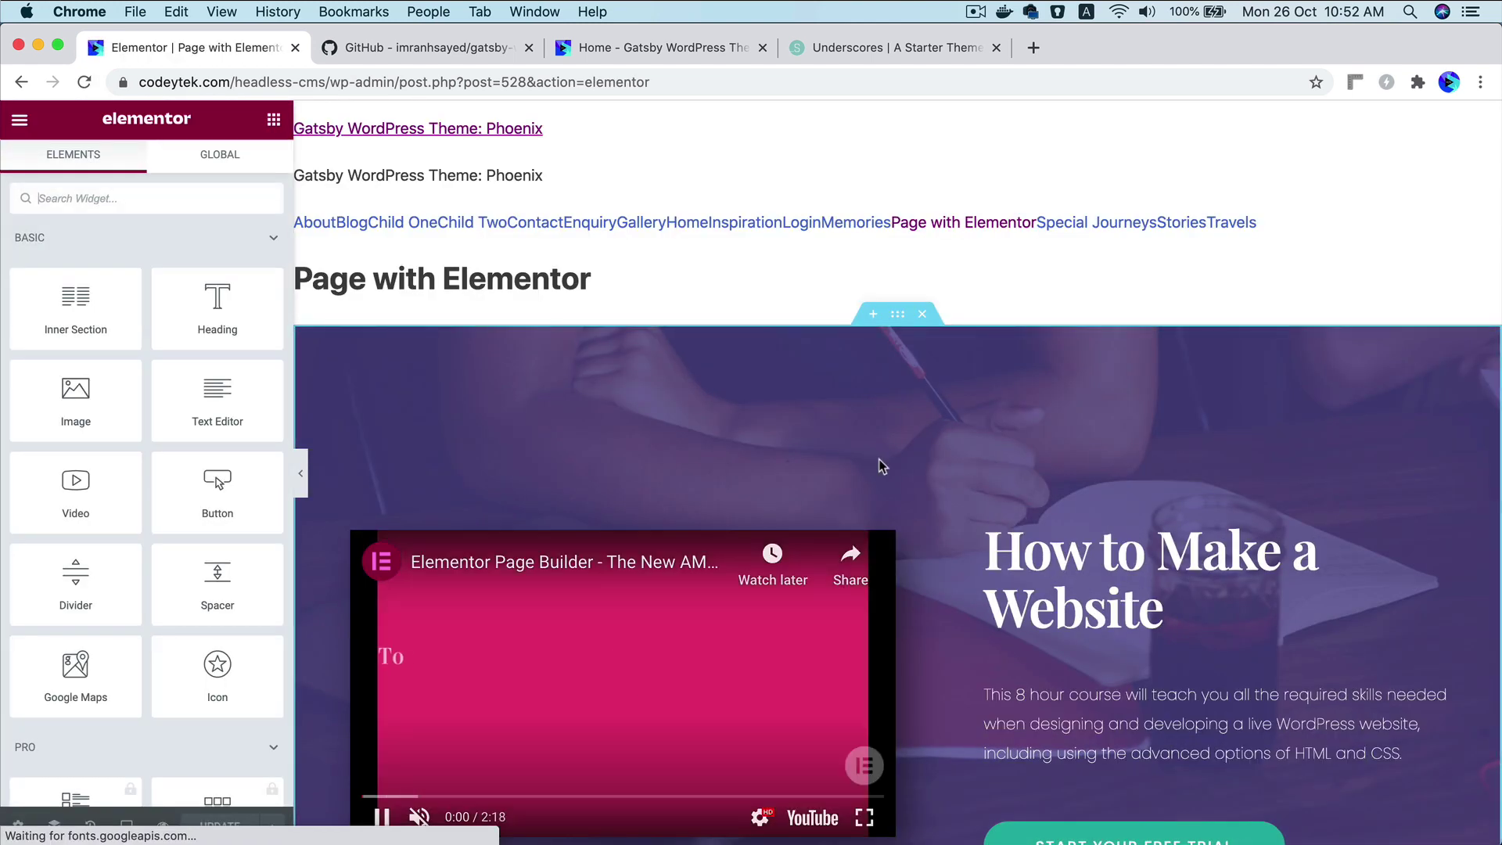
pyautogui.scroll(-2, 882, 467)
pyautogui.scroll(-15, 882, 466)
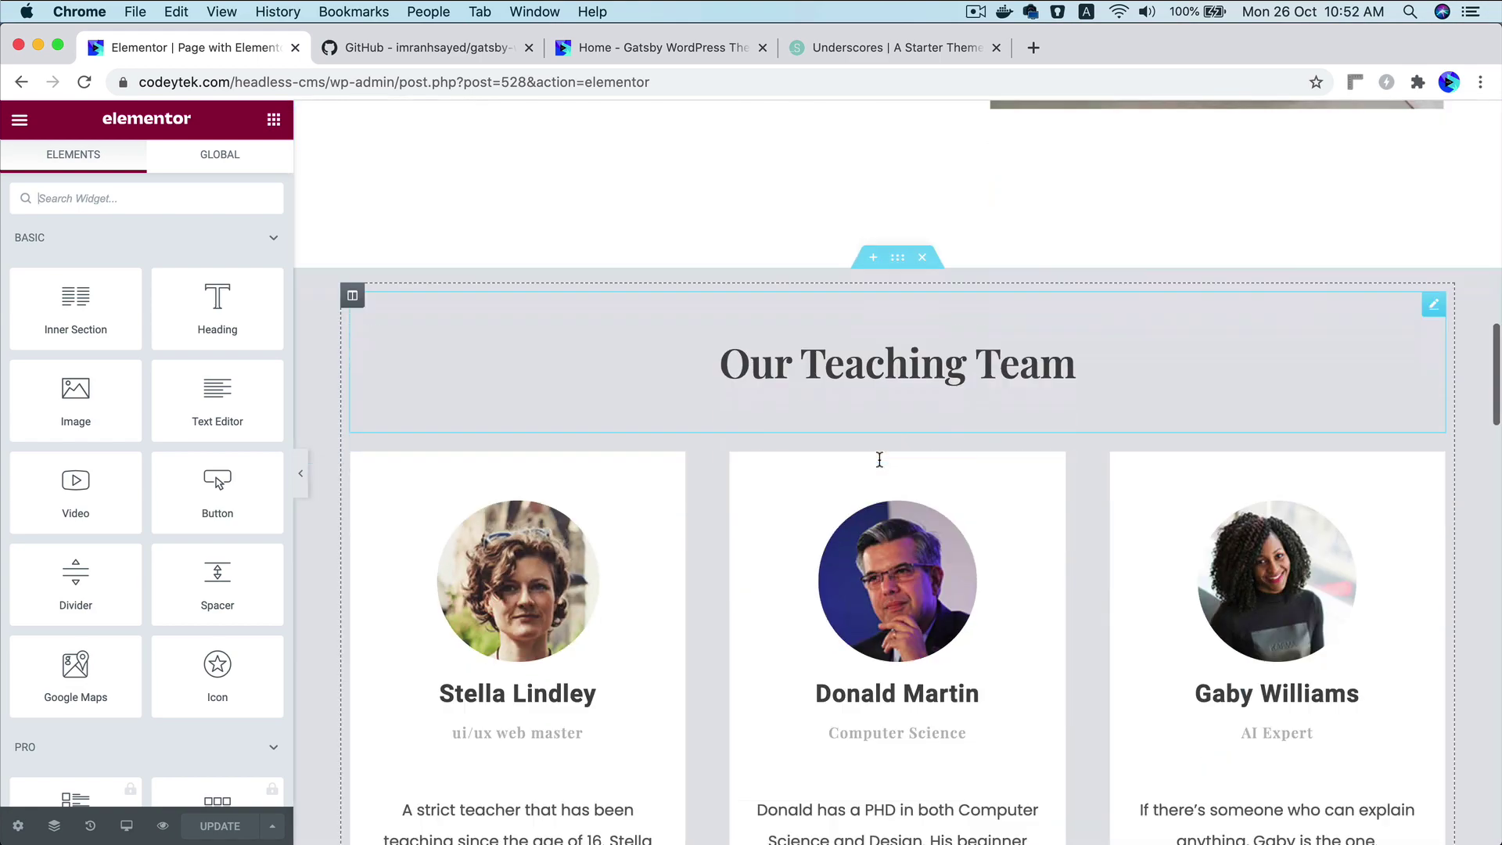
pyautogui.scroll(-10, 879, 461)
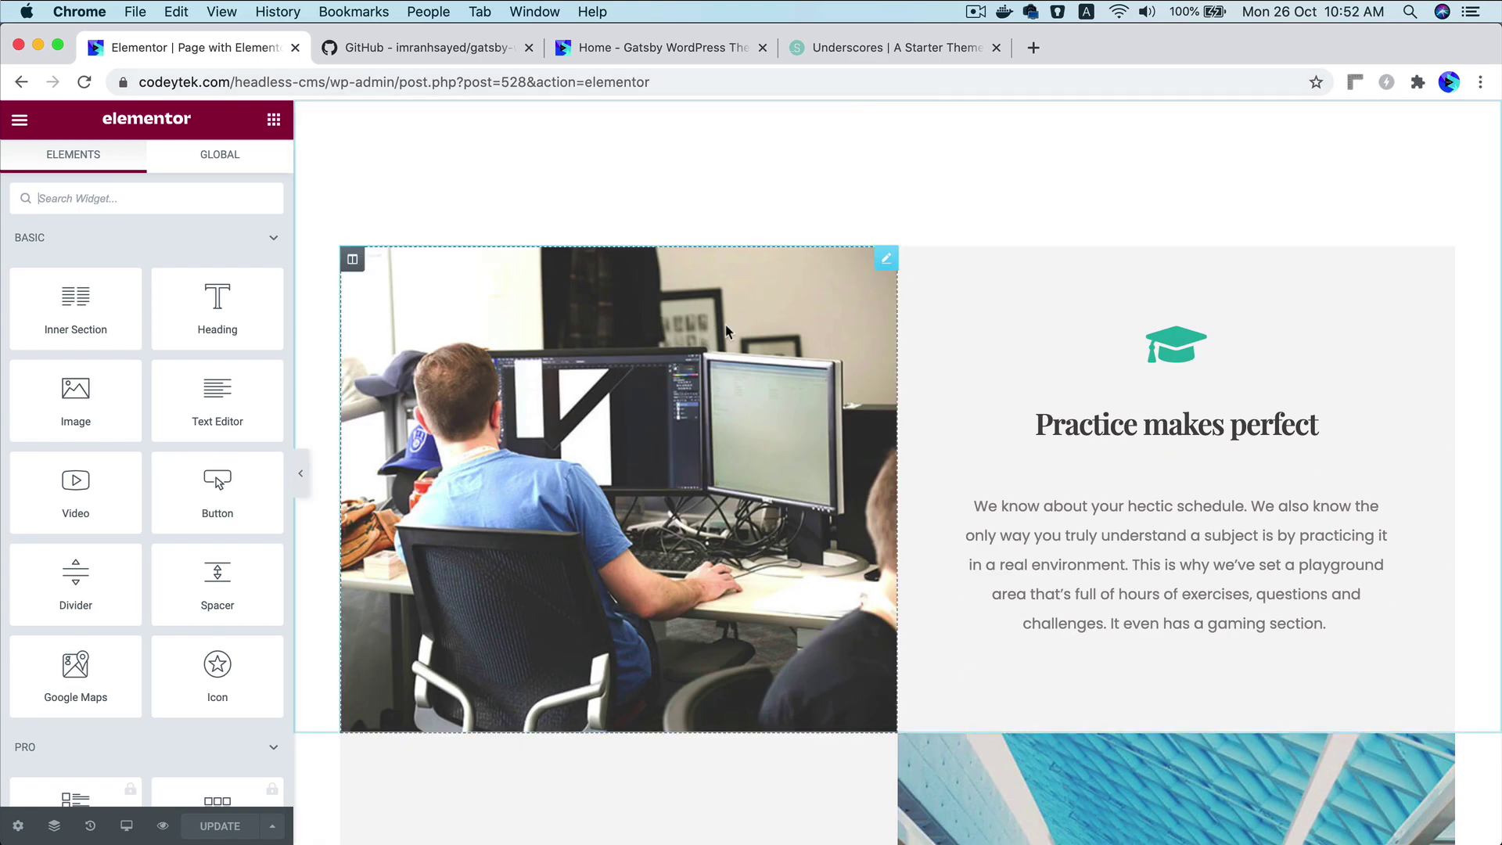
# Open Page with Elementor on the Gatsby frontend and scroll its 'How to Make a Website' layout.
pyautogui.click(710, 48)
pyautogui.click(1058, 160)
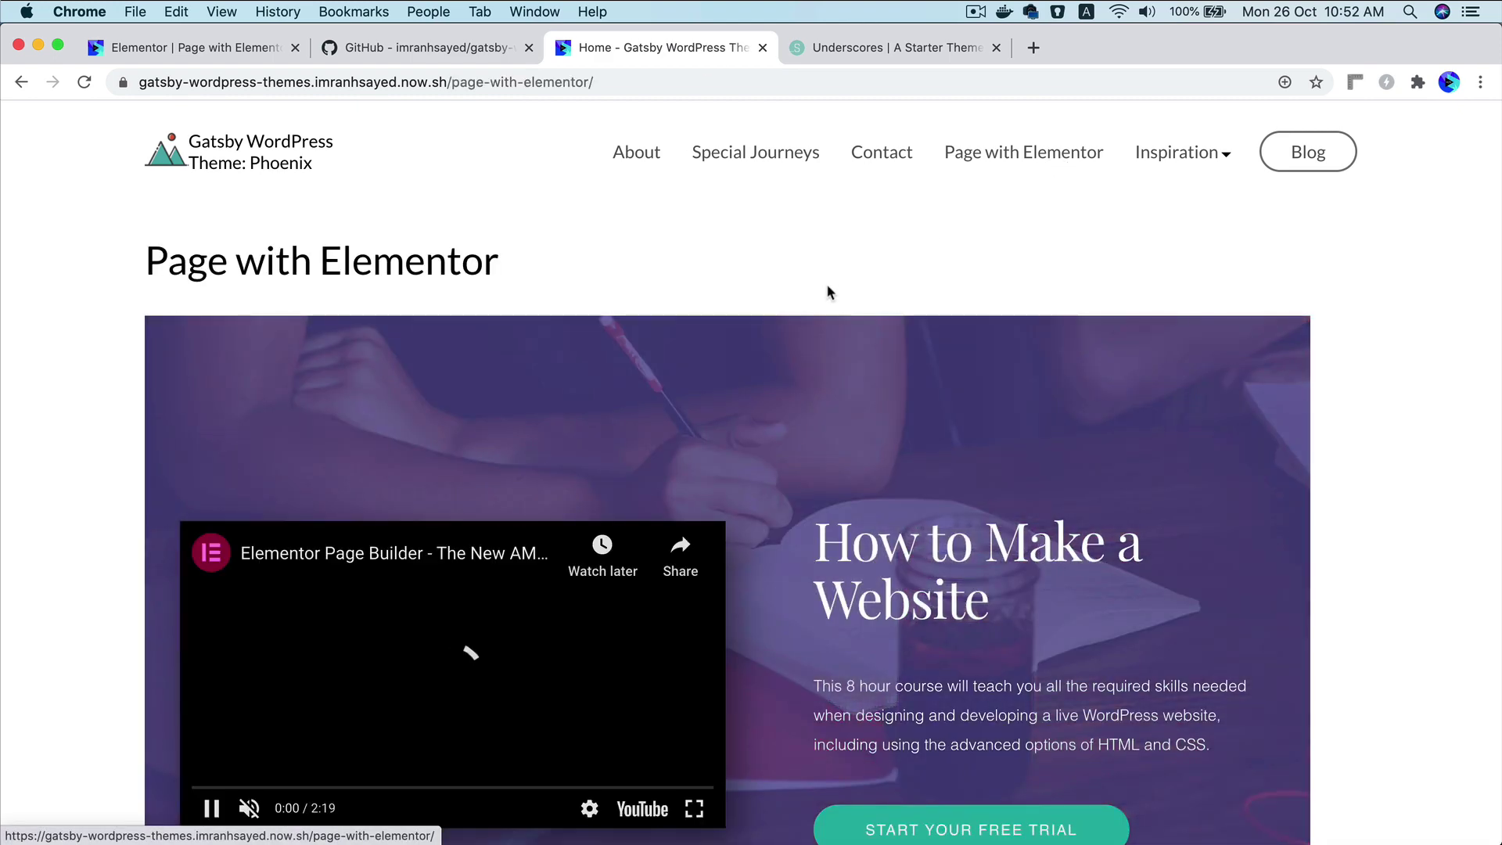
pyautogui.scroll(-12, 942, 429)
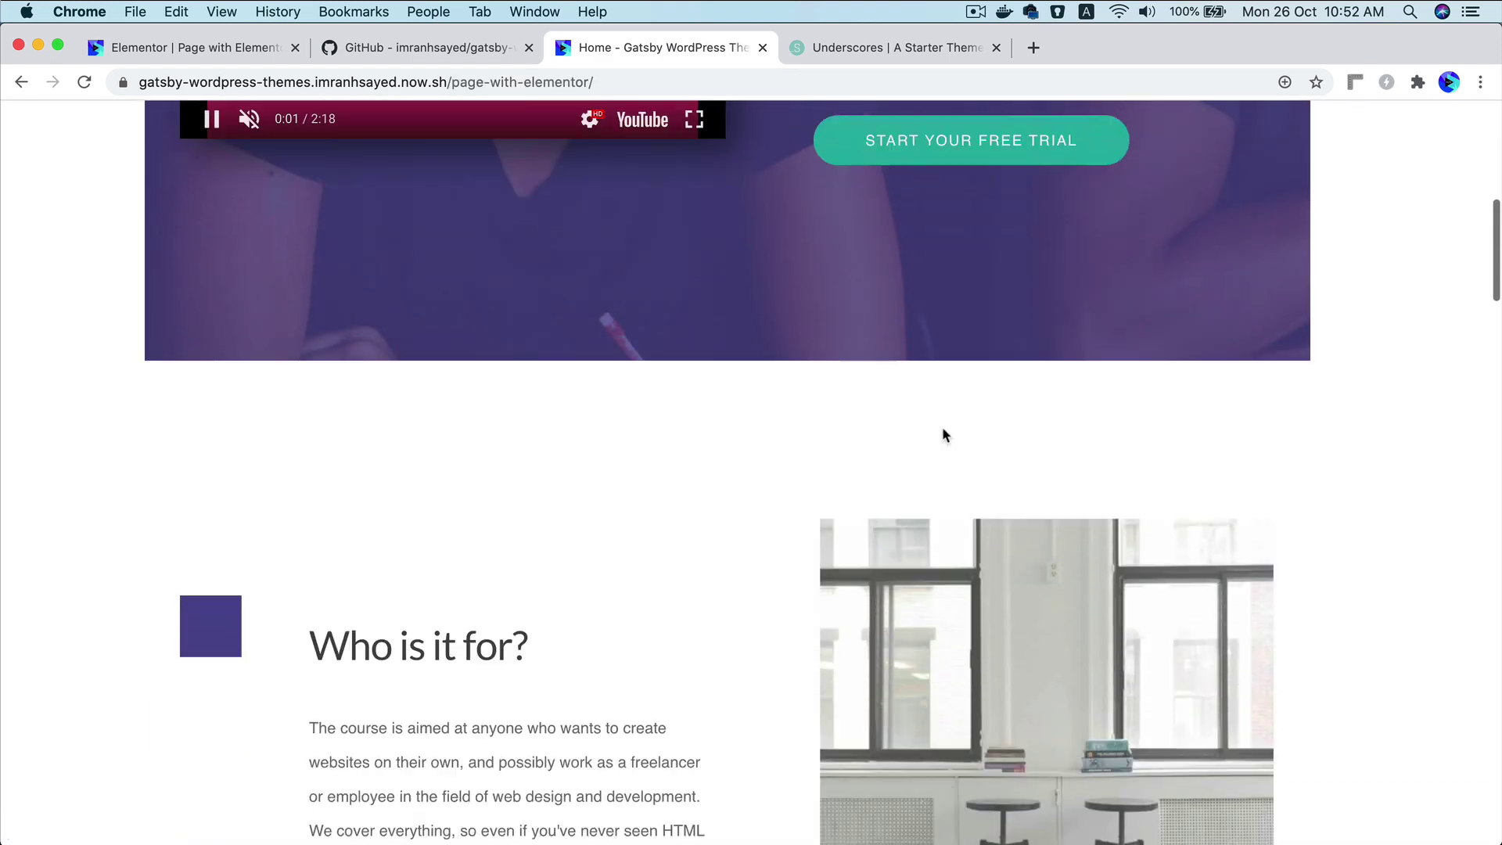
pyautogui.scroll(-15, 943, 429)
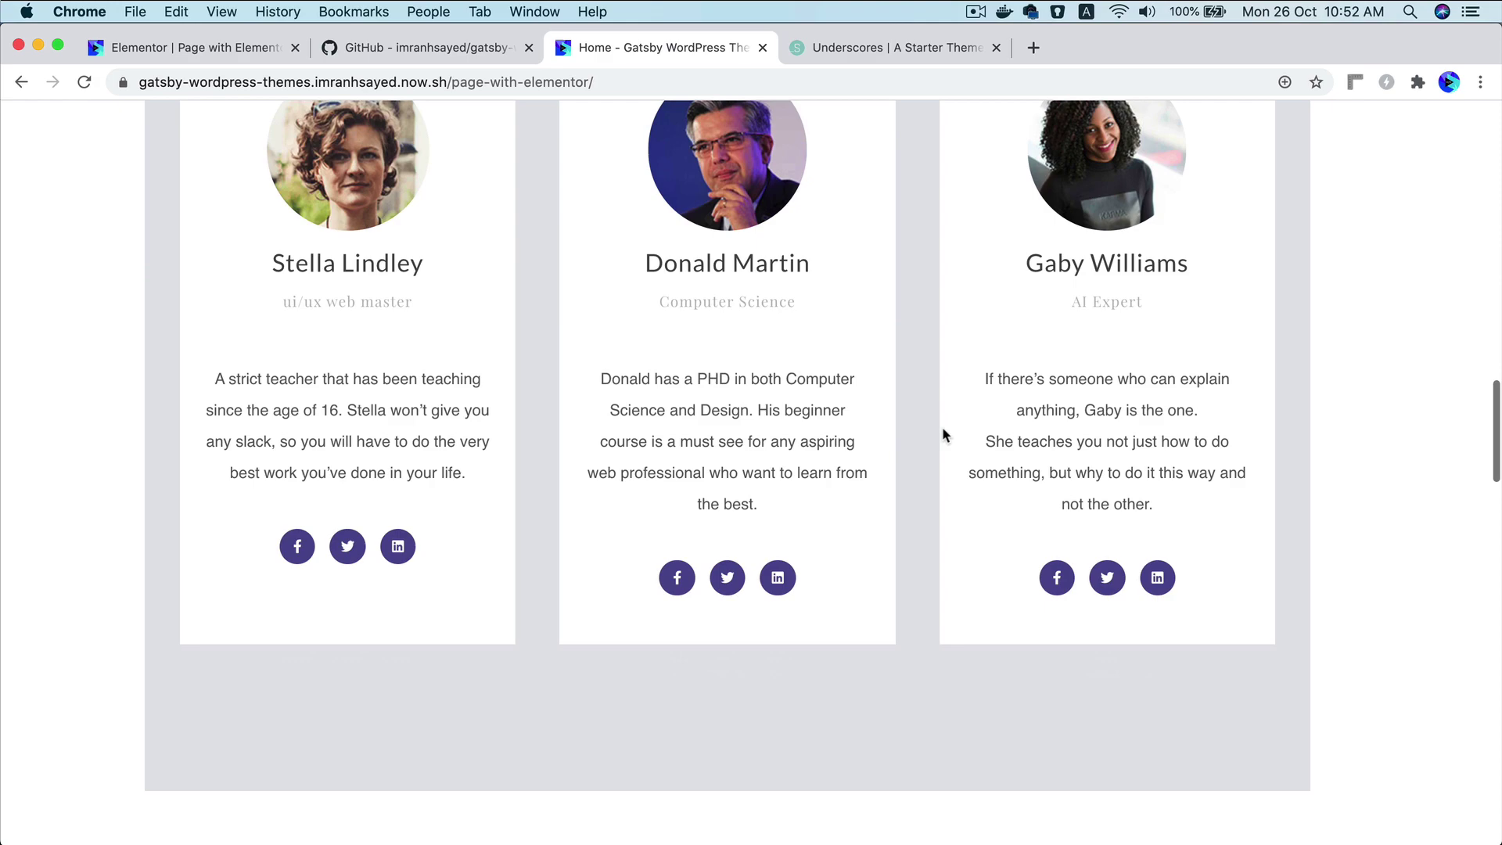
pyautogui.scroll(-12, 943, 431)
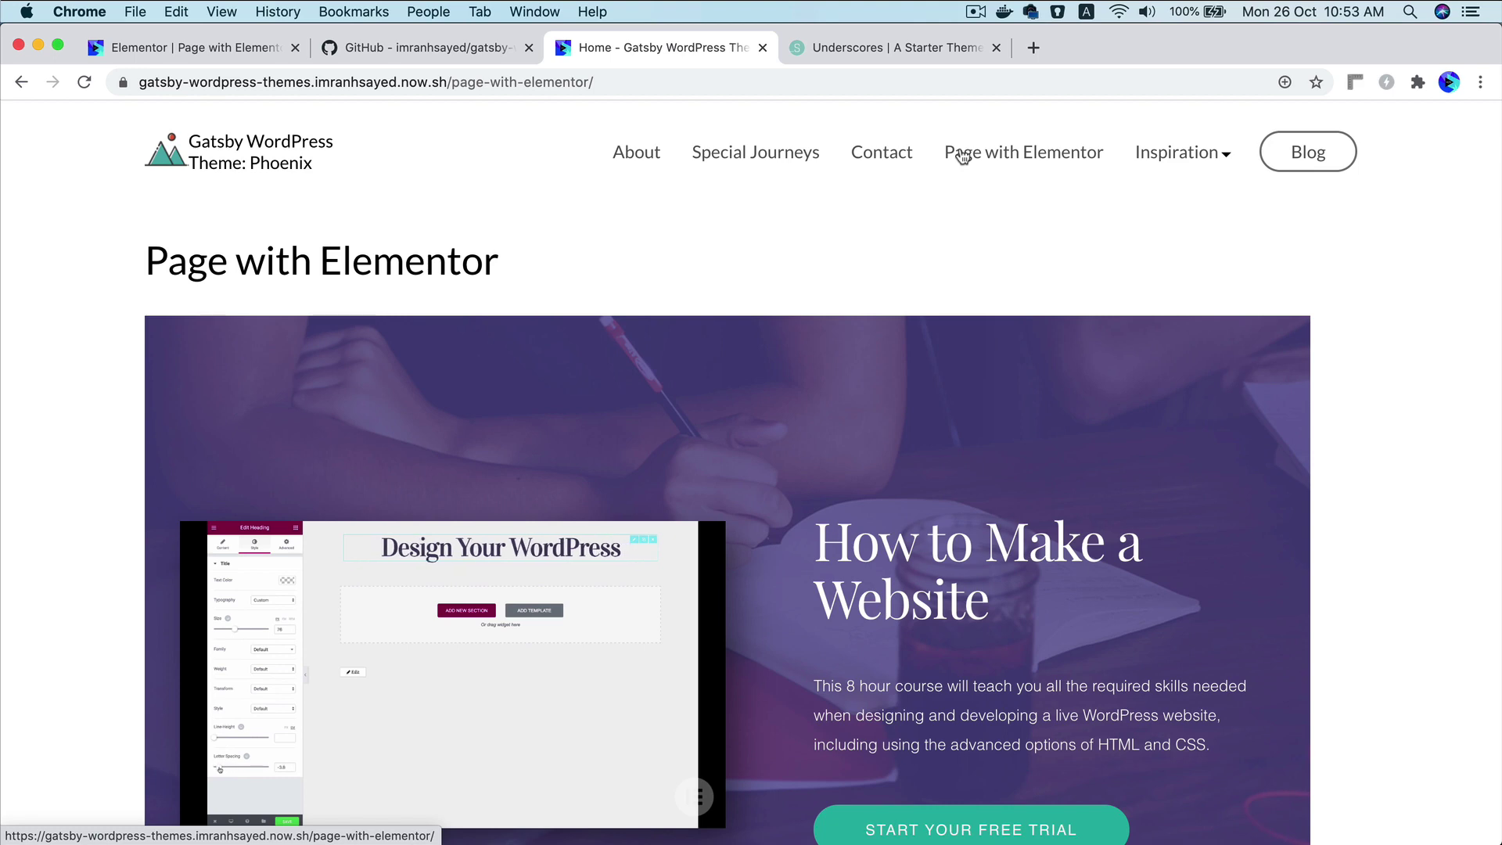
# View the published Page with Elementor on the WordPress site from the Elementor editor.
pyautogui.click(192, 46)
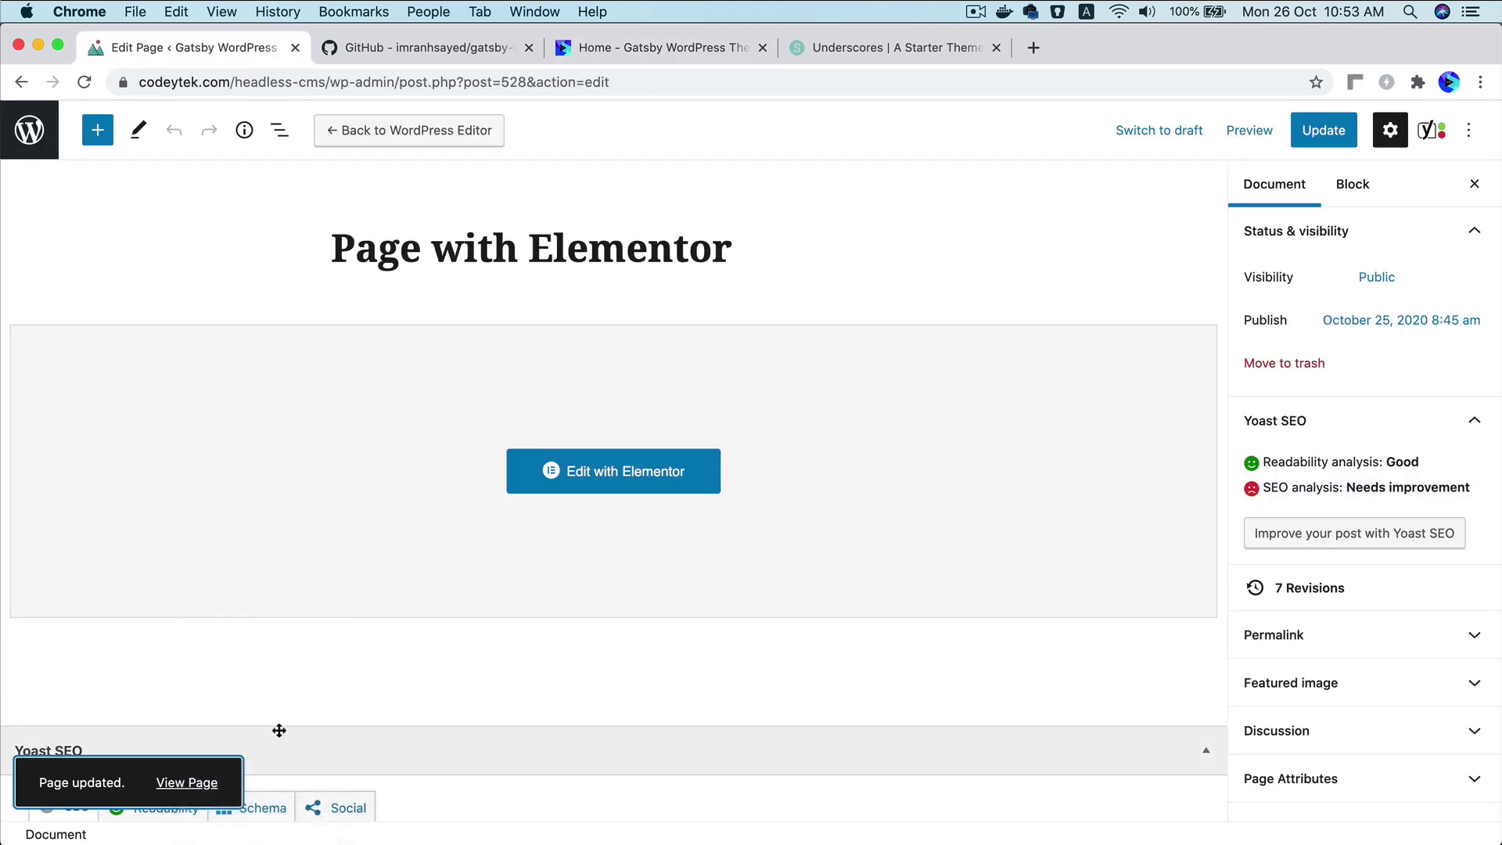
pyautogui.click(195, 784)
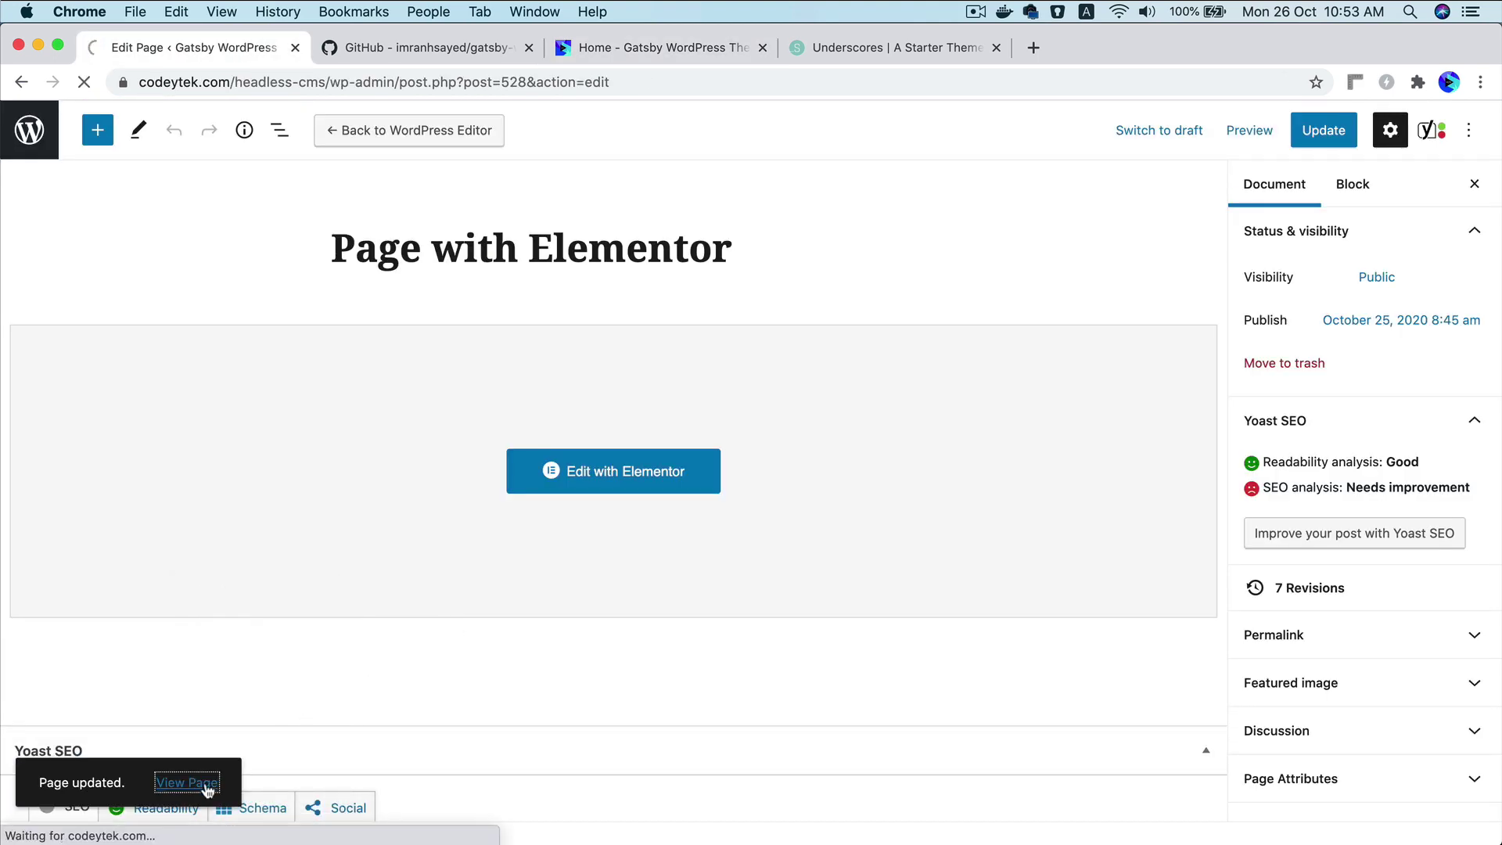
pyautogui.scroll(-6, 693, 497)
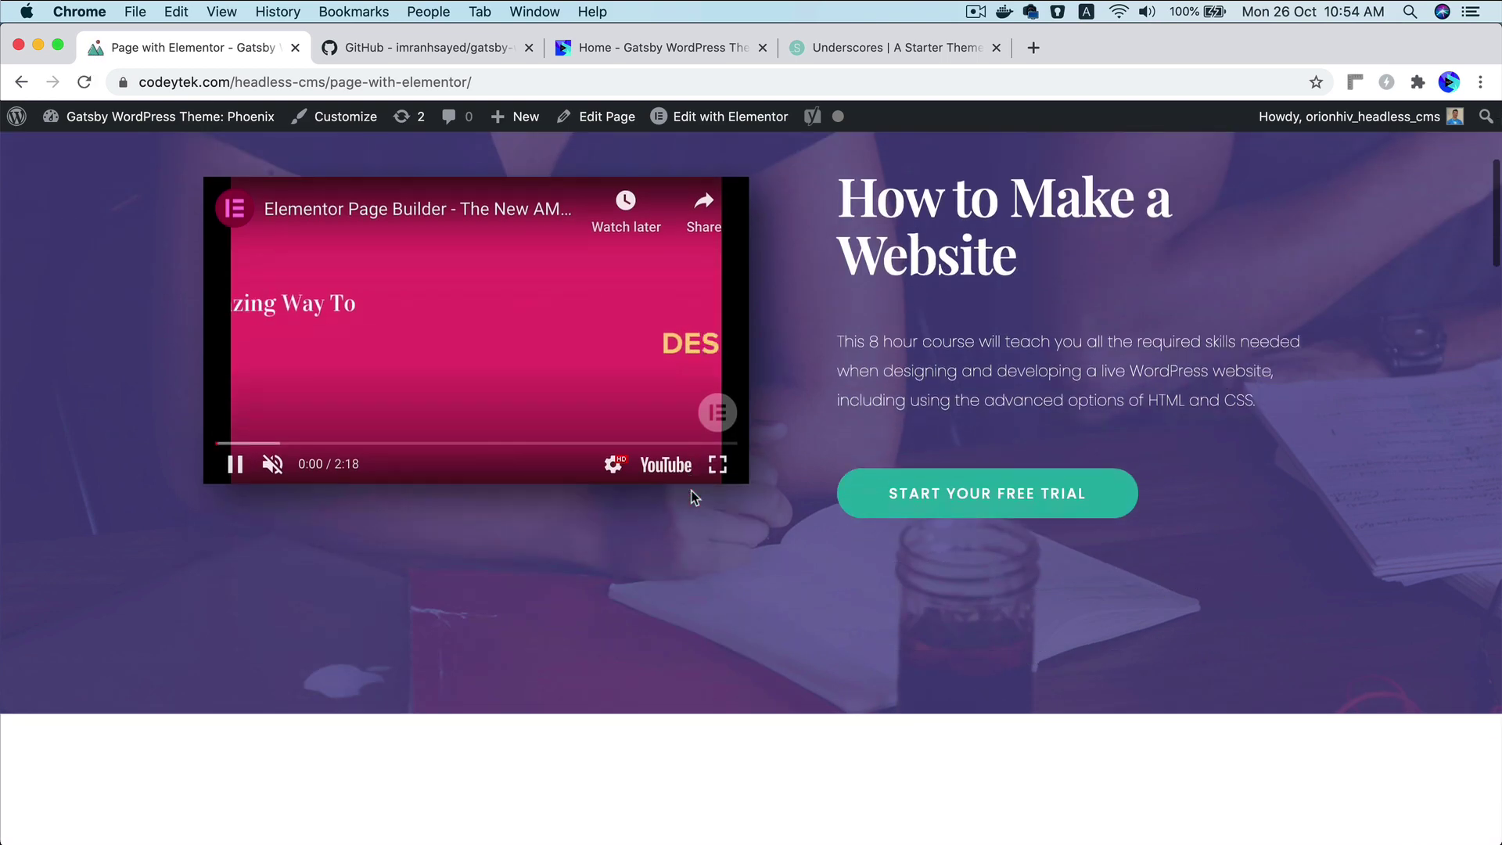
pyautogui.scroll(2, 694, 496)
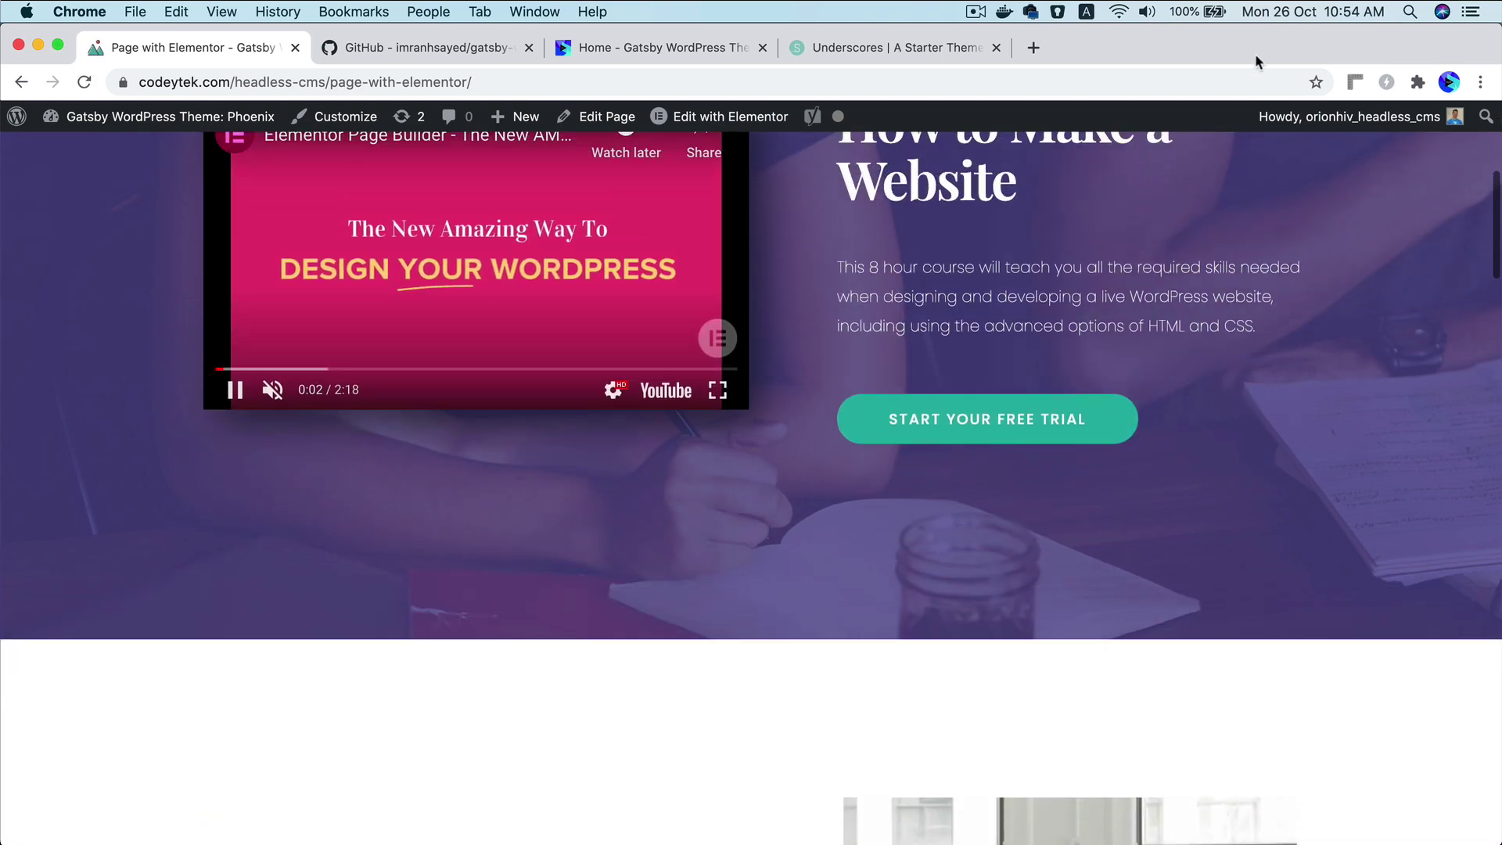
# Turn off Wi-Fi and reload WordPress to show the No Internet error, then return to Gatsby.
pyautogui.click(1125, 11)
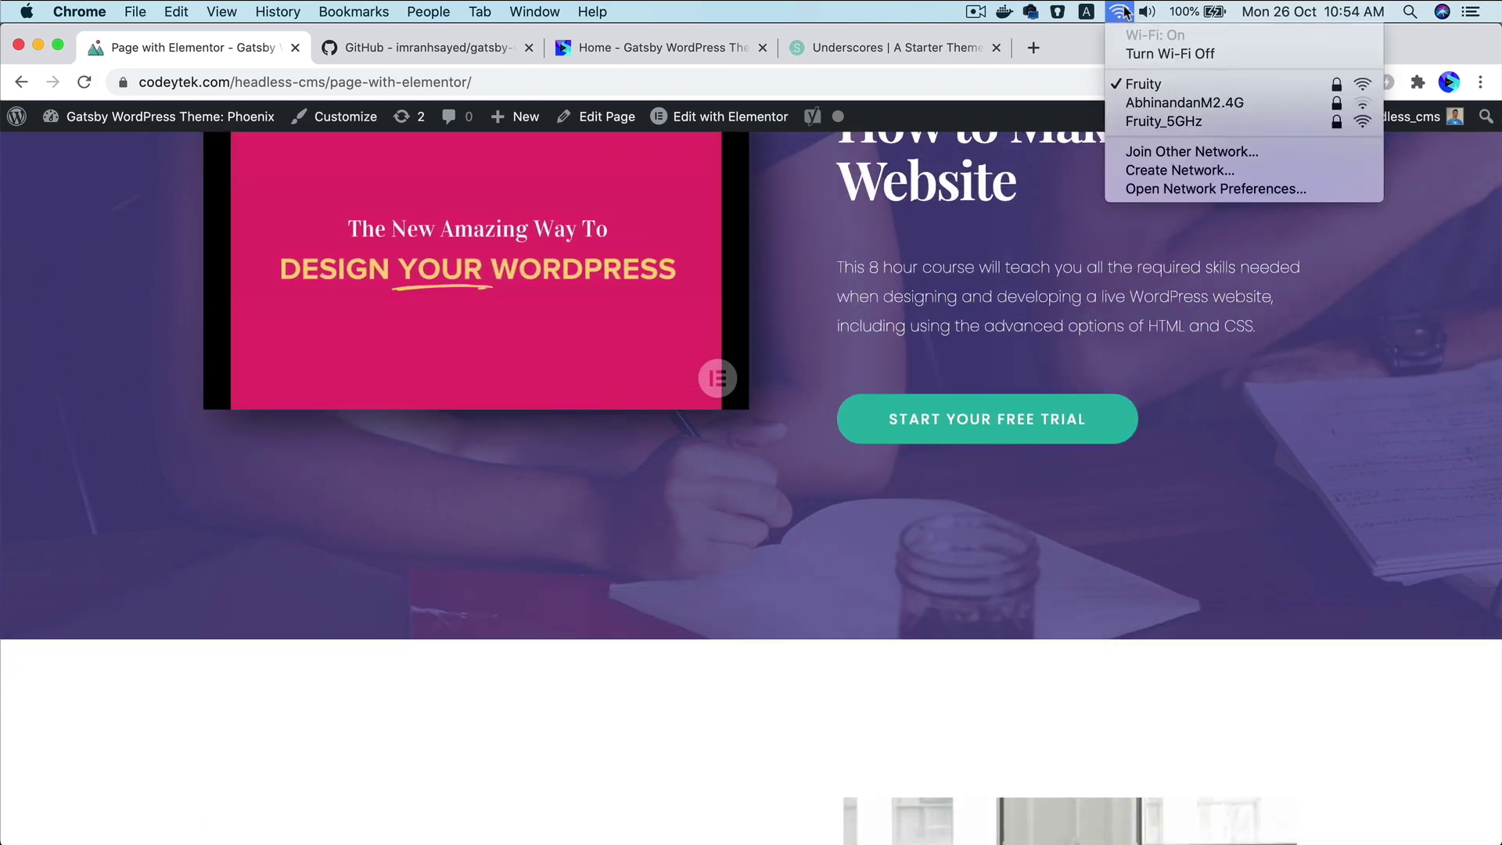
pyautogui.click(1163, 54)
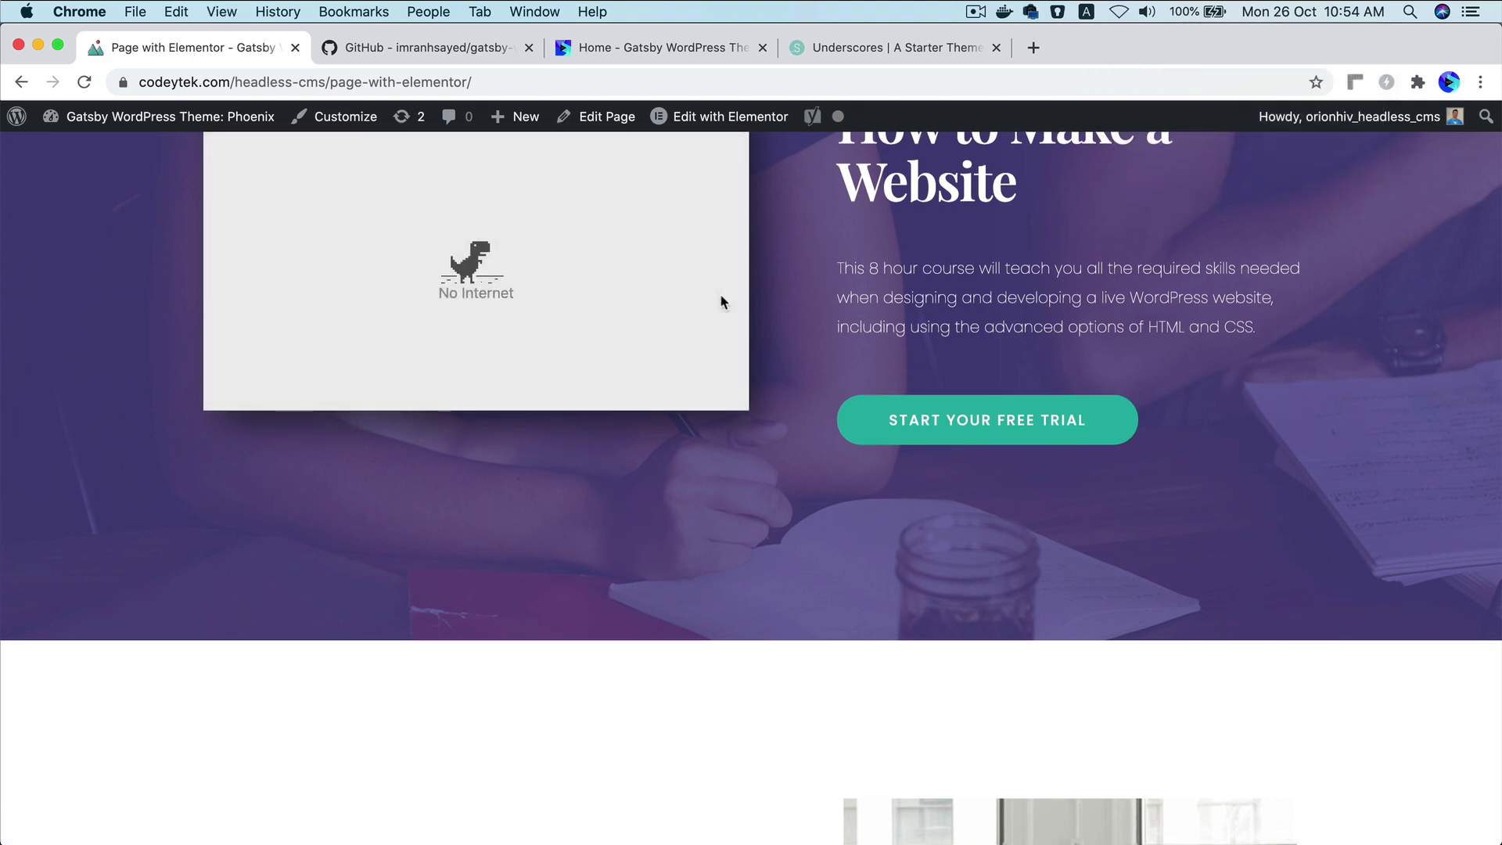
pyautogui.press('super+r')
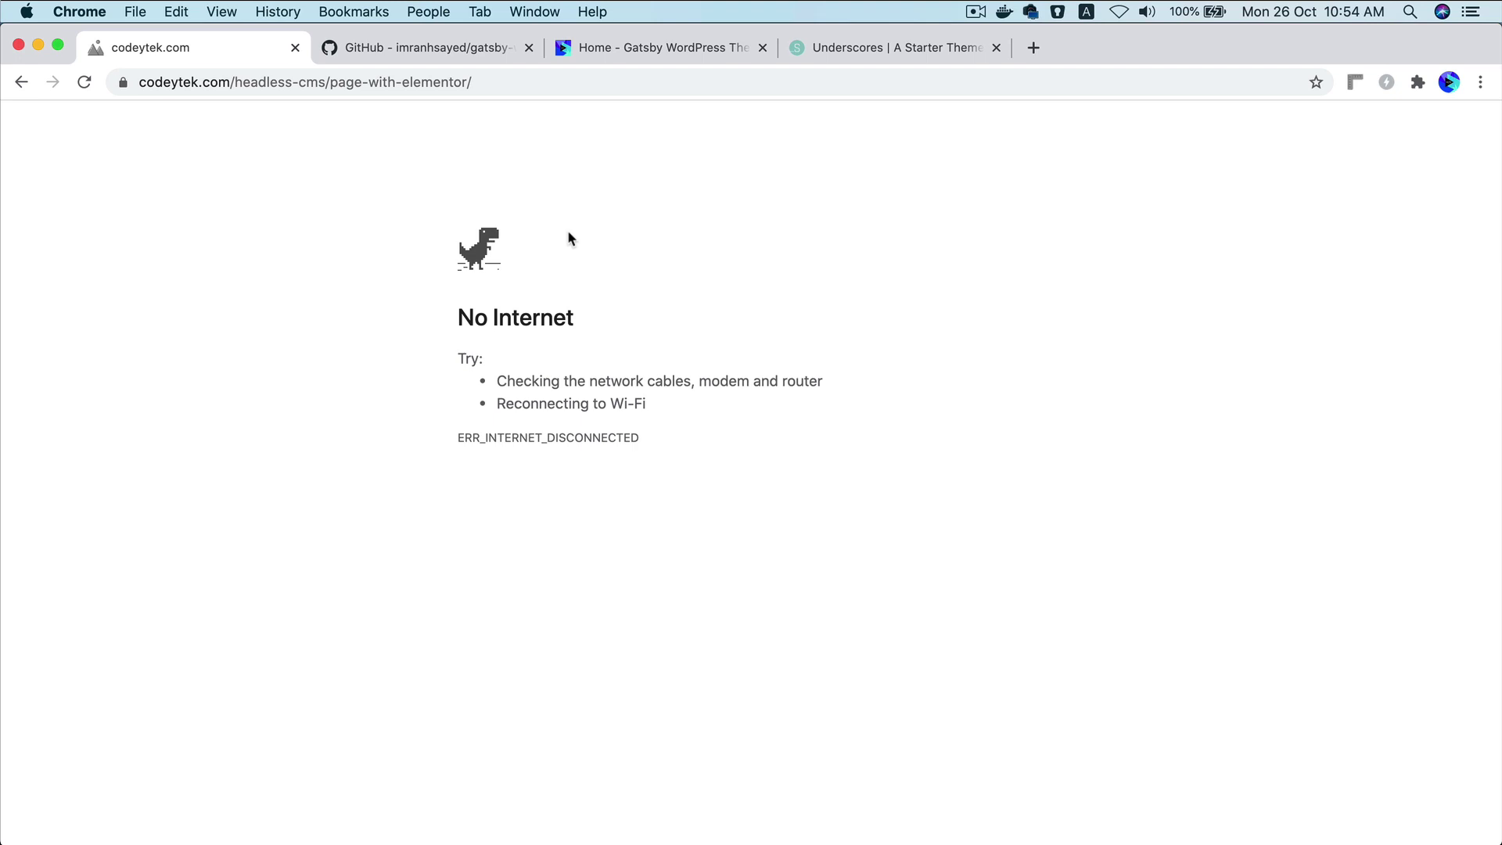
pyautogui.scroll(5, 578, 307)
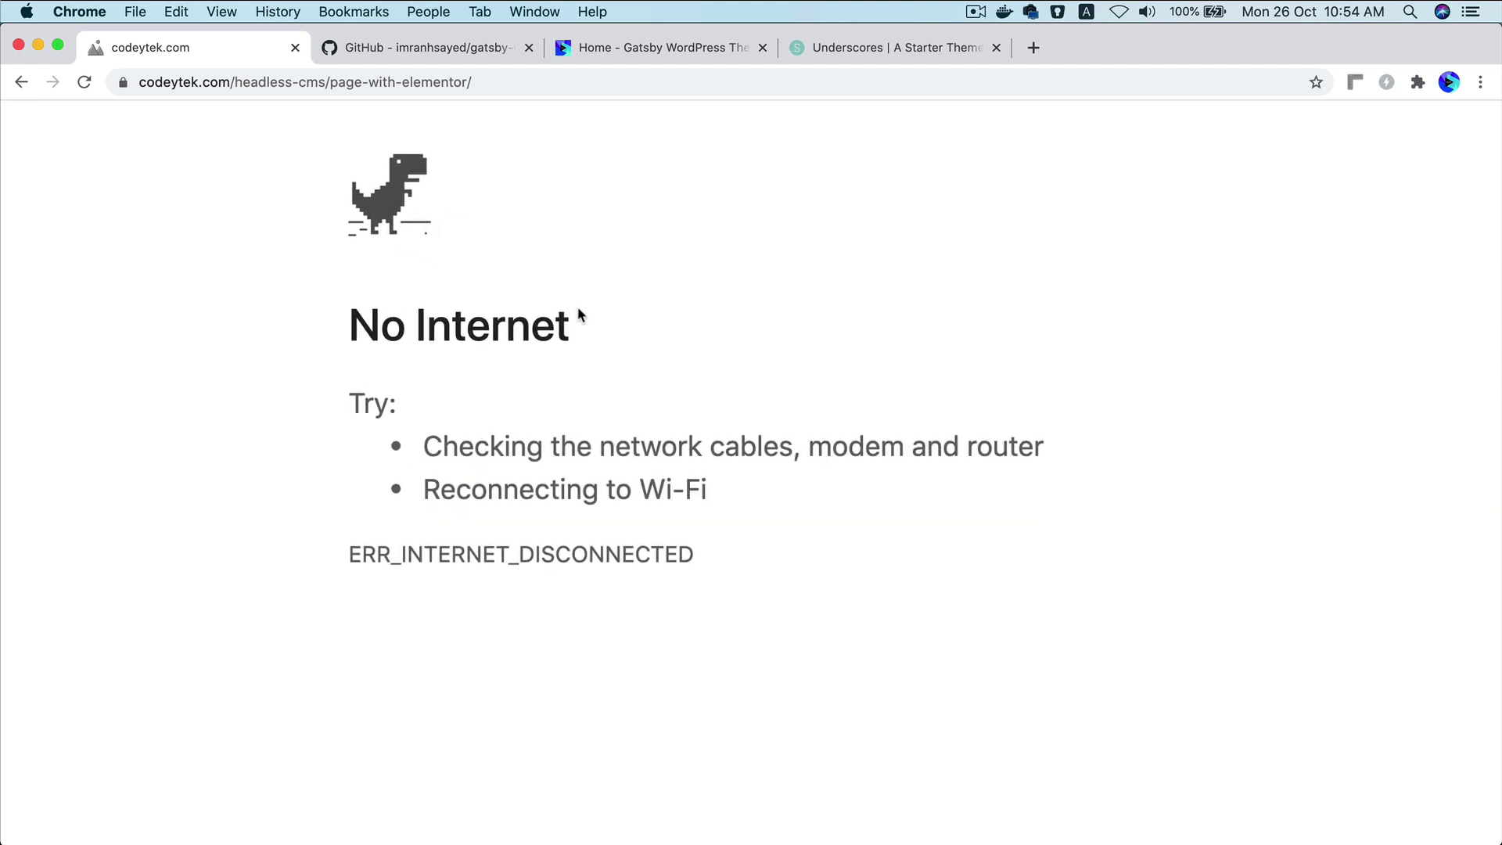
pyautogui.tripleClick(503, 325)
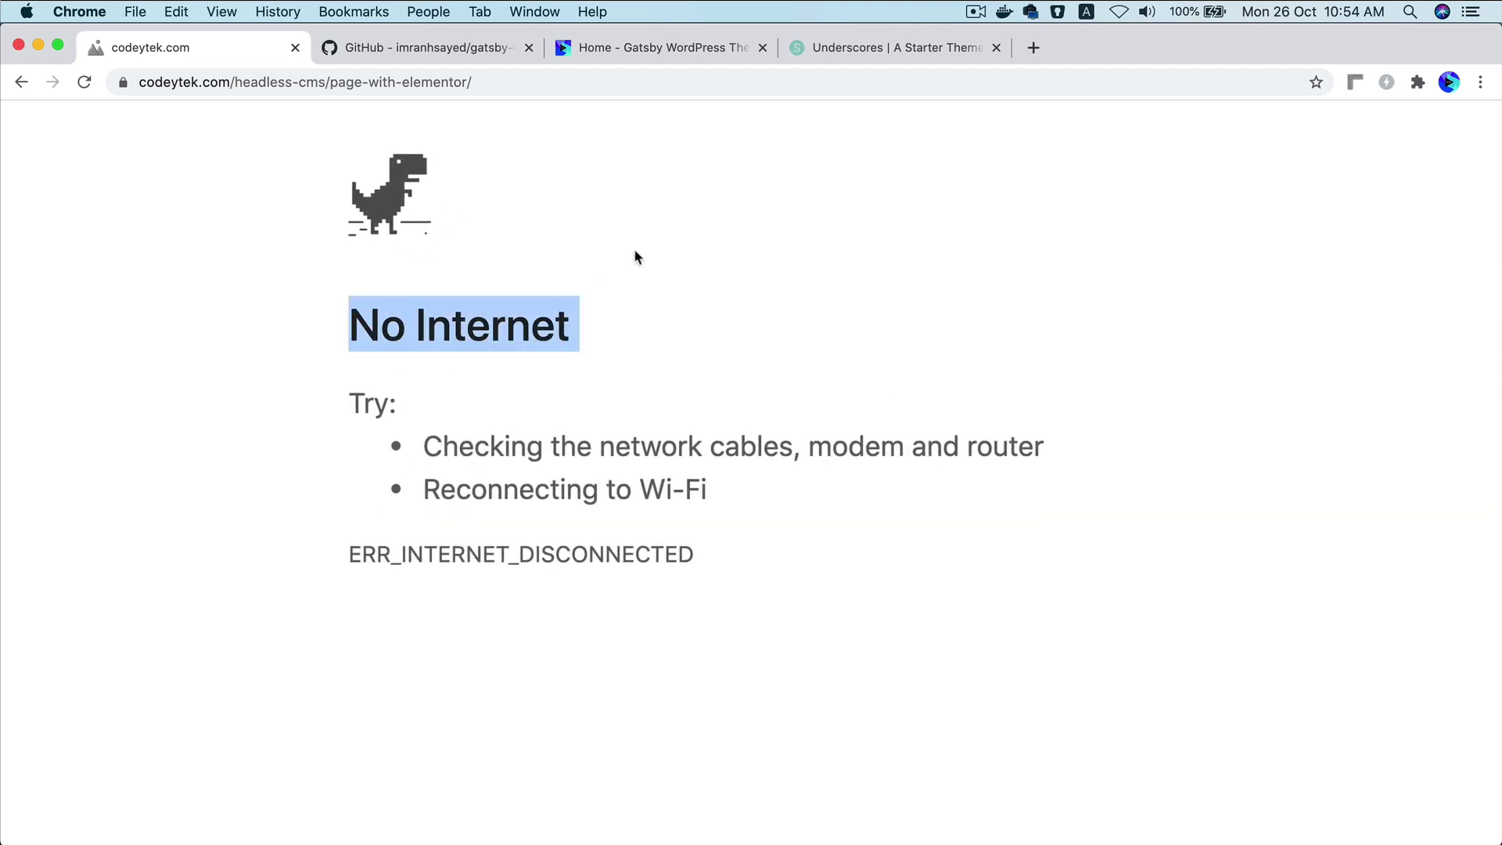
pyautogui.click(661, 51)
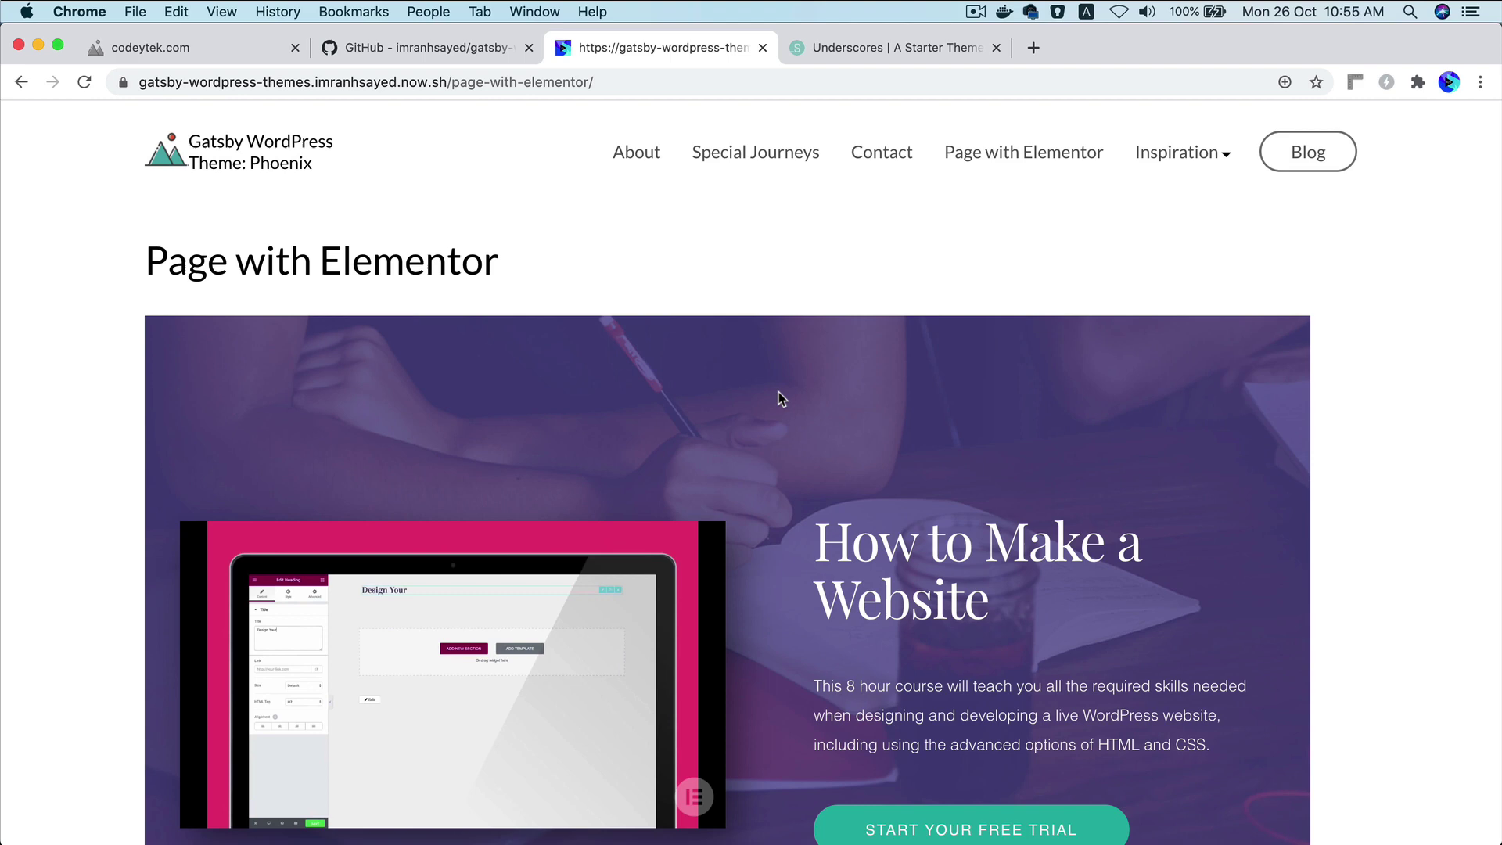
# Reload Page with Elementor while offline and scroll to confirm it still renders.
pyautogui.press('super+r')
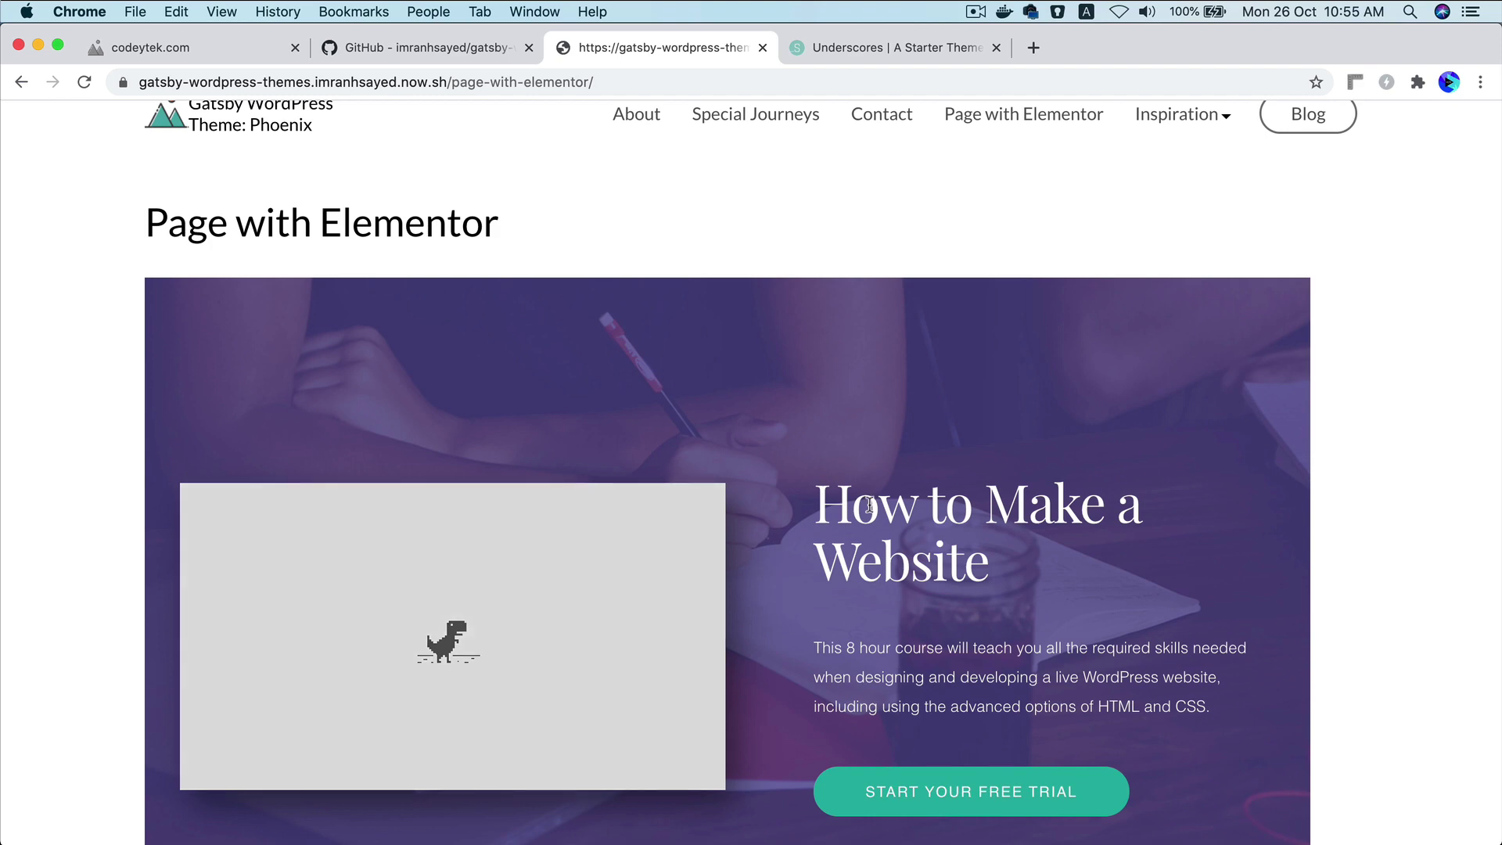
pyautogui.scroll(-5, 870, 504)
pyautogui.scroll(-7, 870, 509)
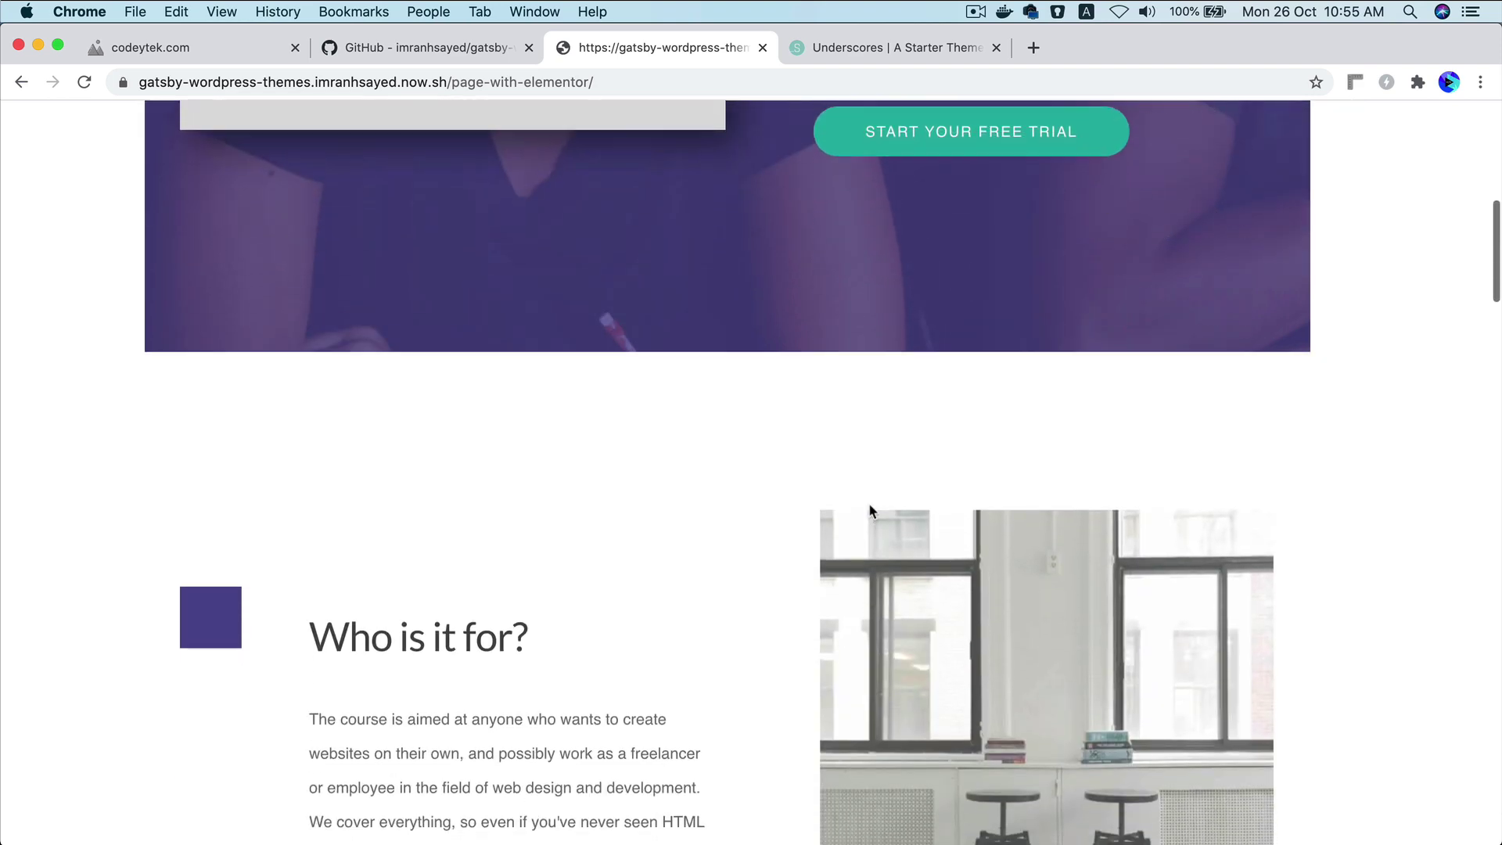
pyautogui.scroll(-8, 519, 523)
pyautogui.scroll(-20, 519, 522)
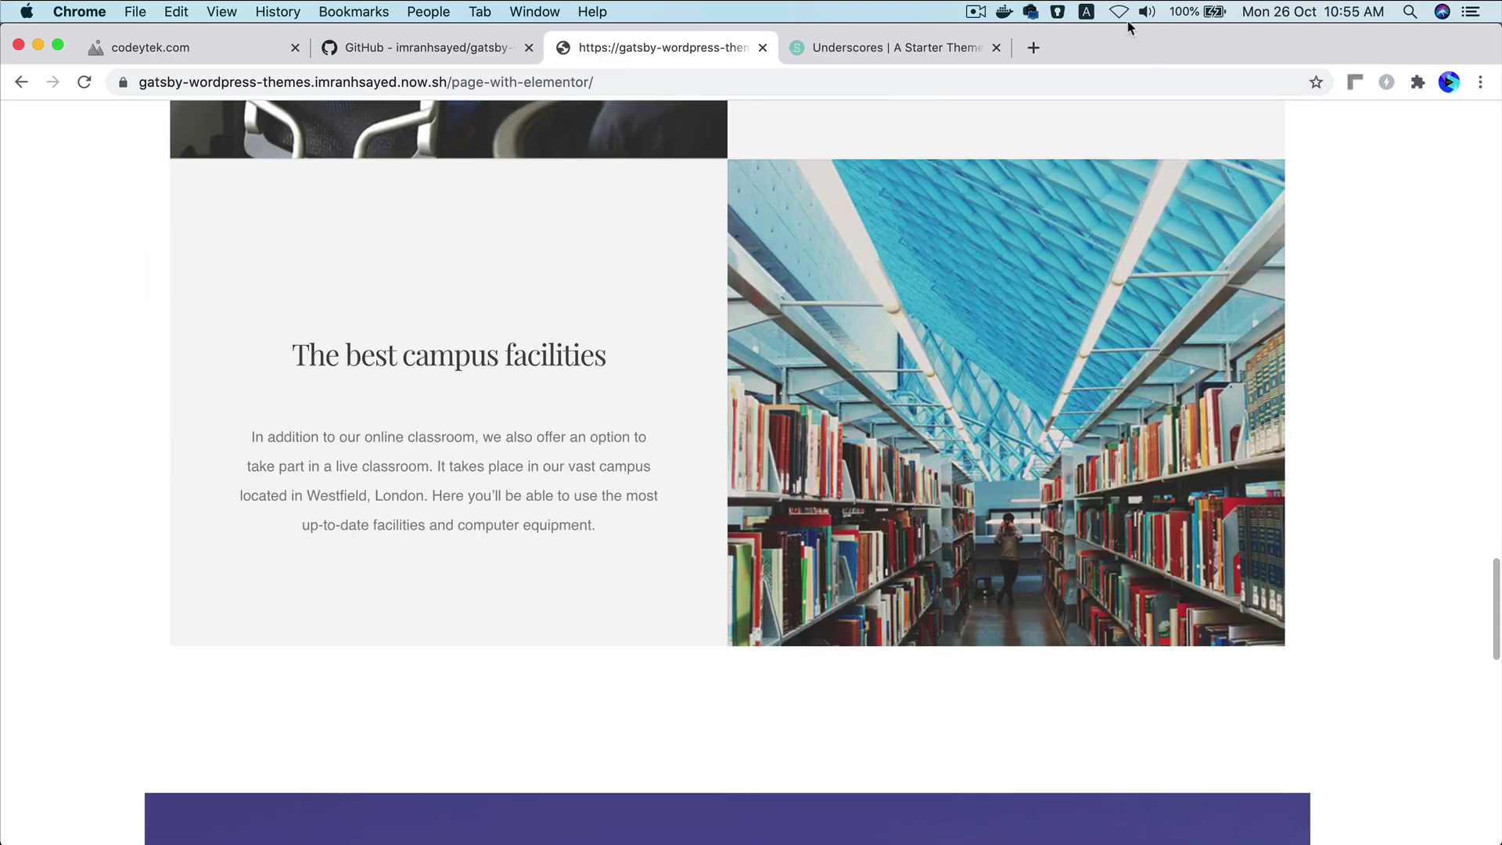
pyautogui.scroll(-12, 897, 573)
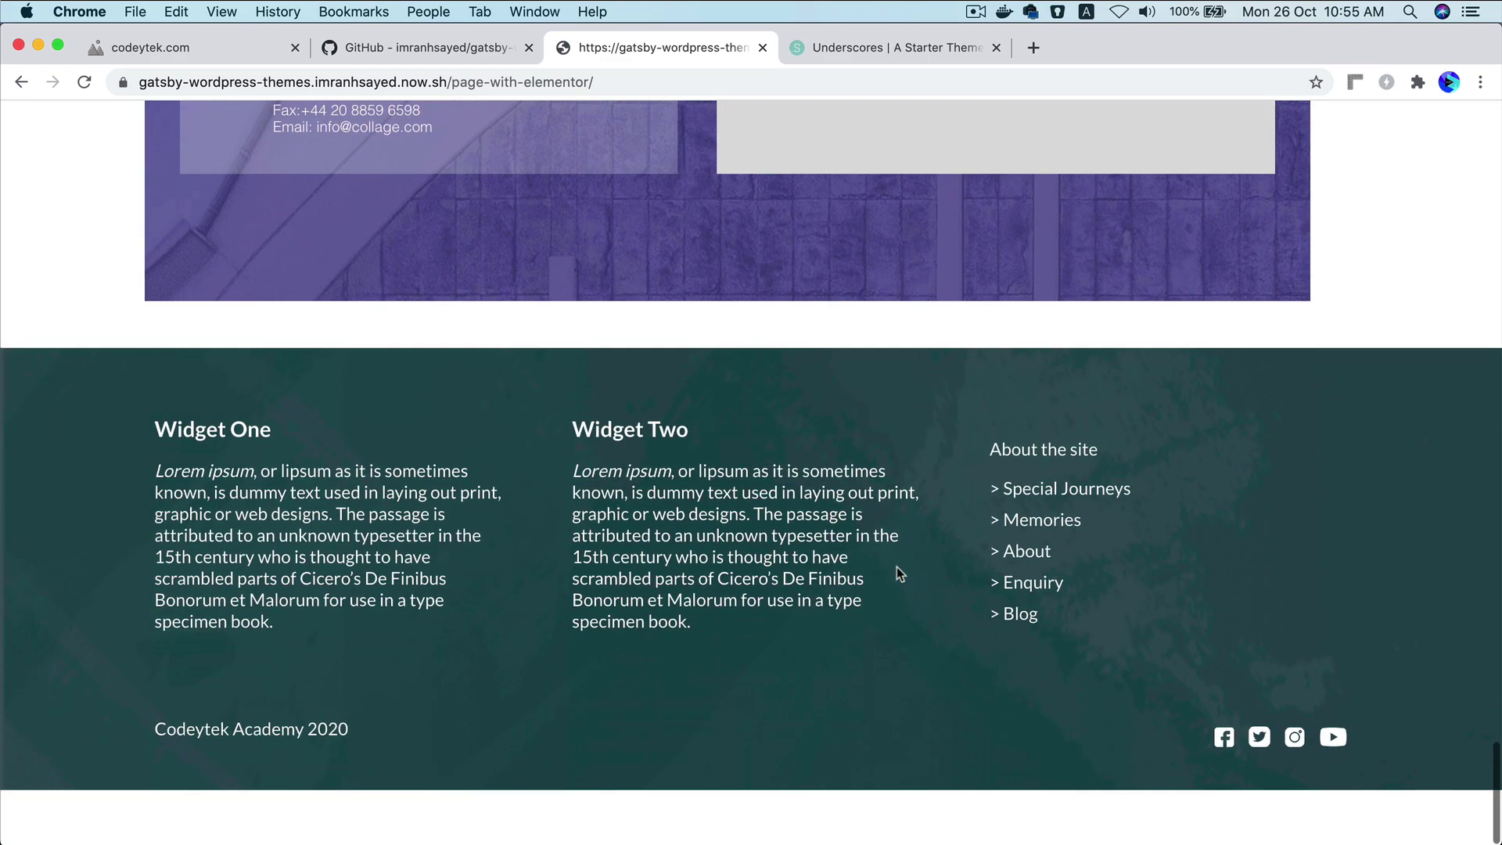
pyautogui.scroll(20, 898, 573)
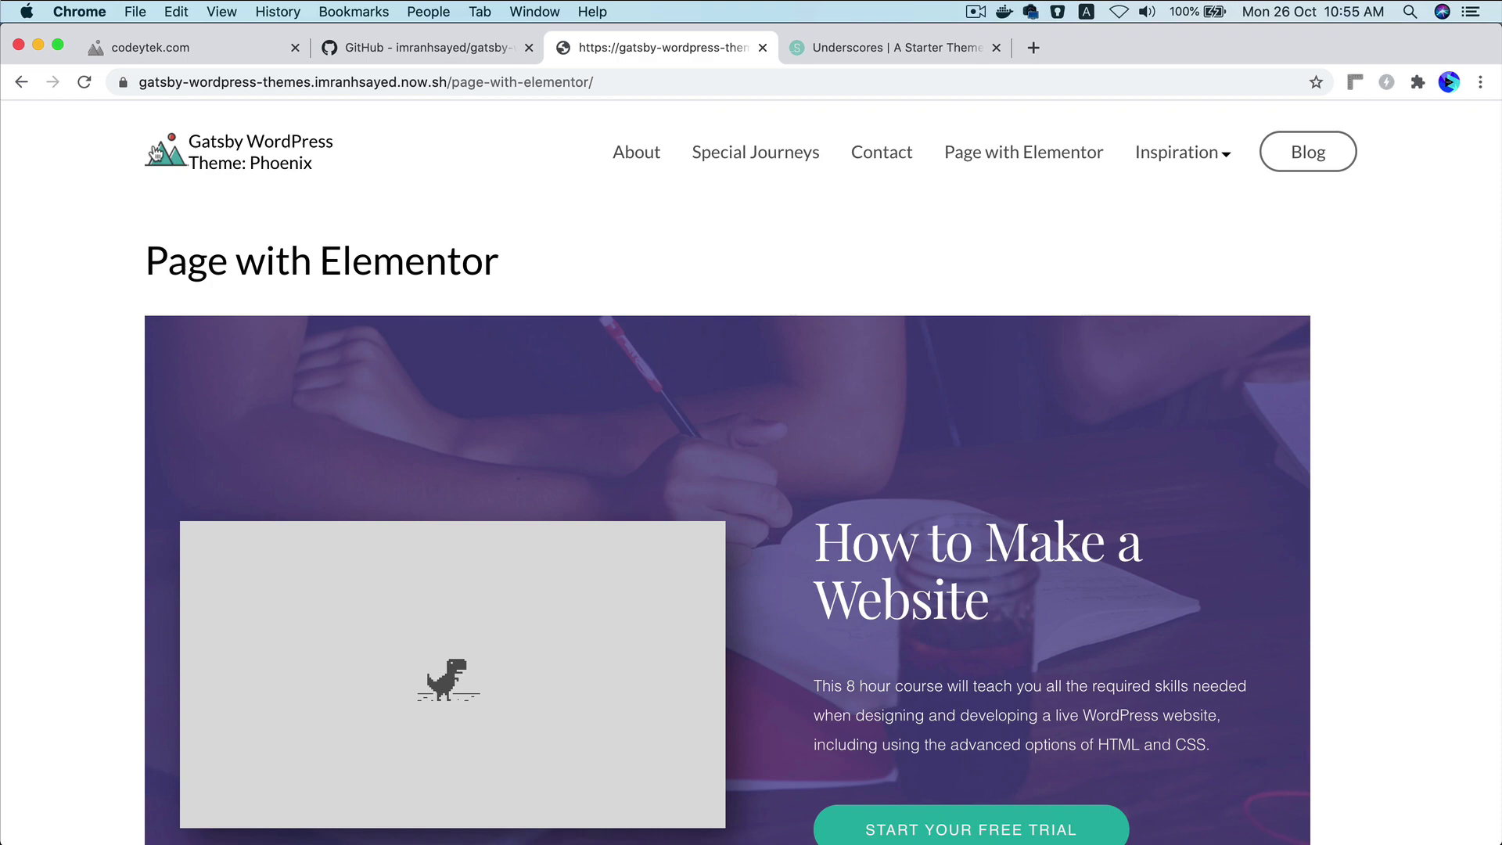
# Go to the Home page, then open and scroll the Special Journeys page.
pyautogui.click(208, 176)
pyautogui.scroll(-5, 920, 597)
pyautogui.scroll(-8, 921, 597)
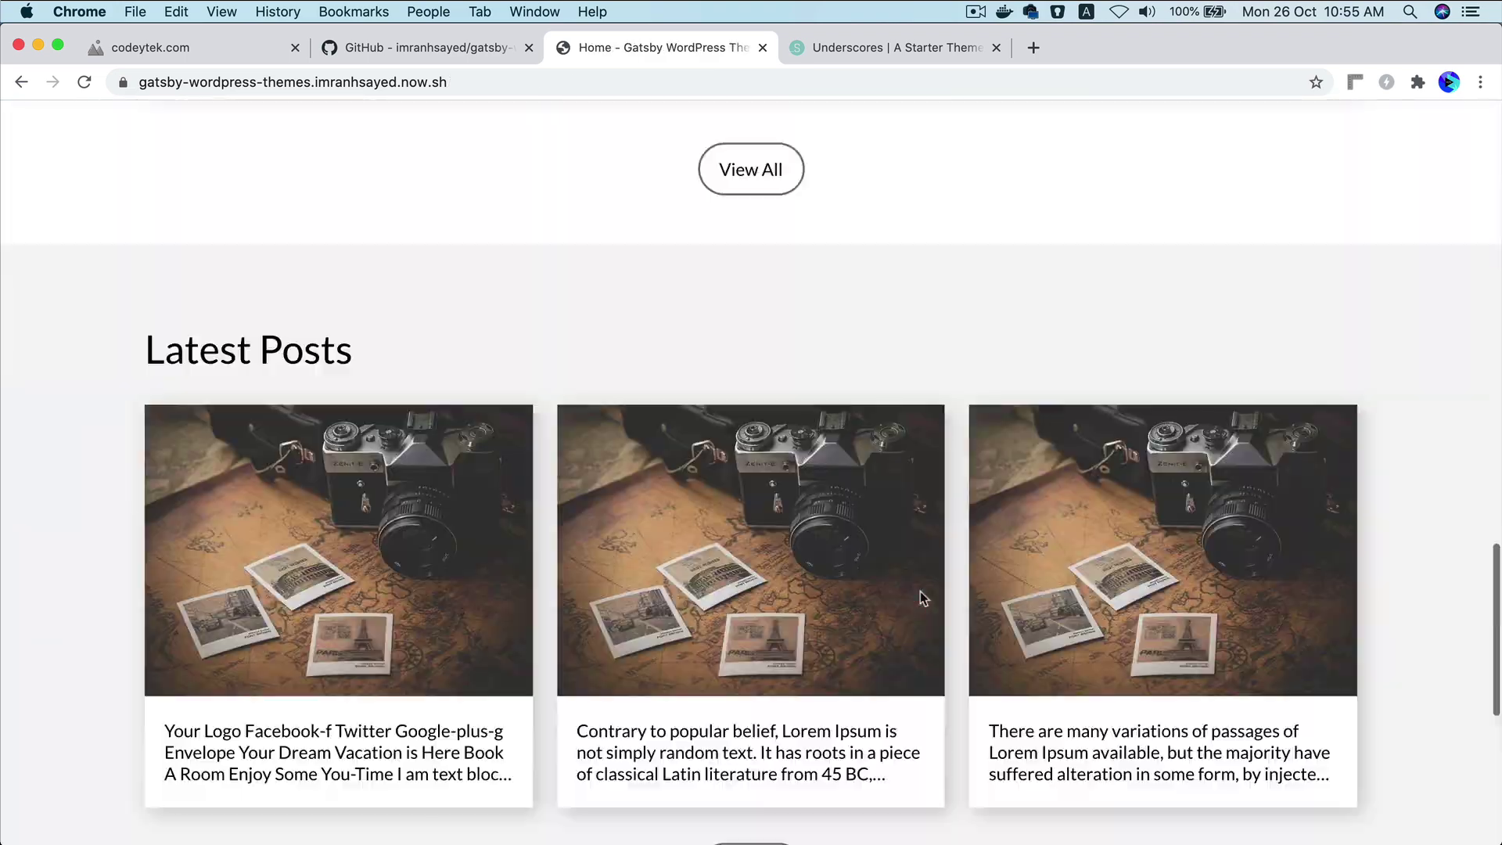
pyautogui.scroll(15, 918, 597)
pyautogui.click(775, 156)
pyautogui.scroll(-15, 685, 406)
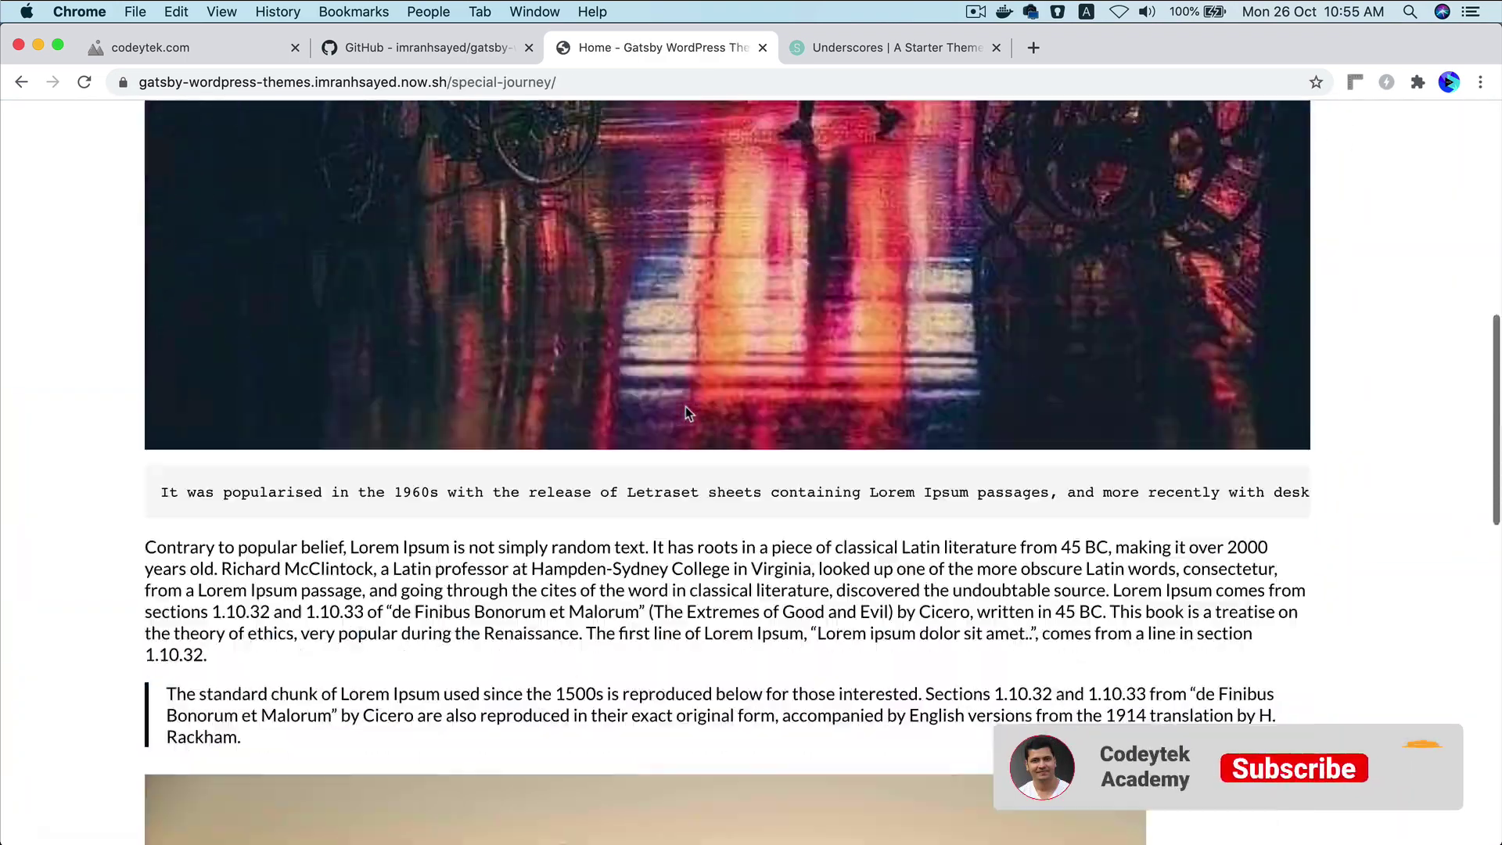
pyautogui.scroll(-5, 685, 406)
pyautogui.scroll(15, 551, 371)
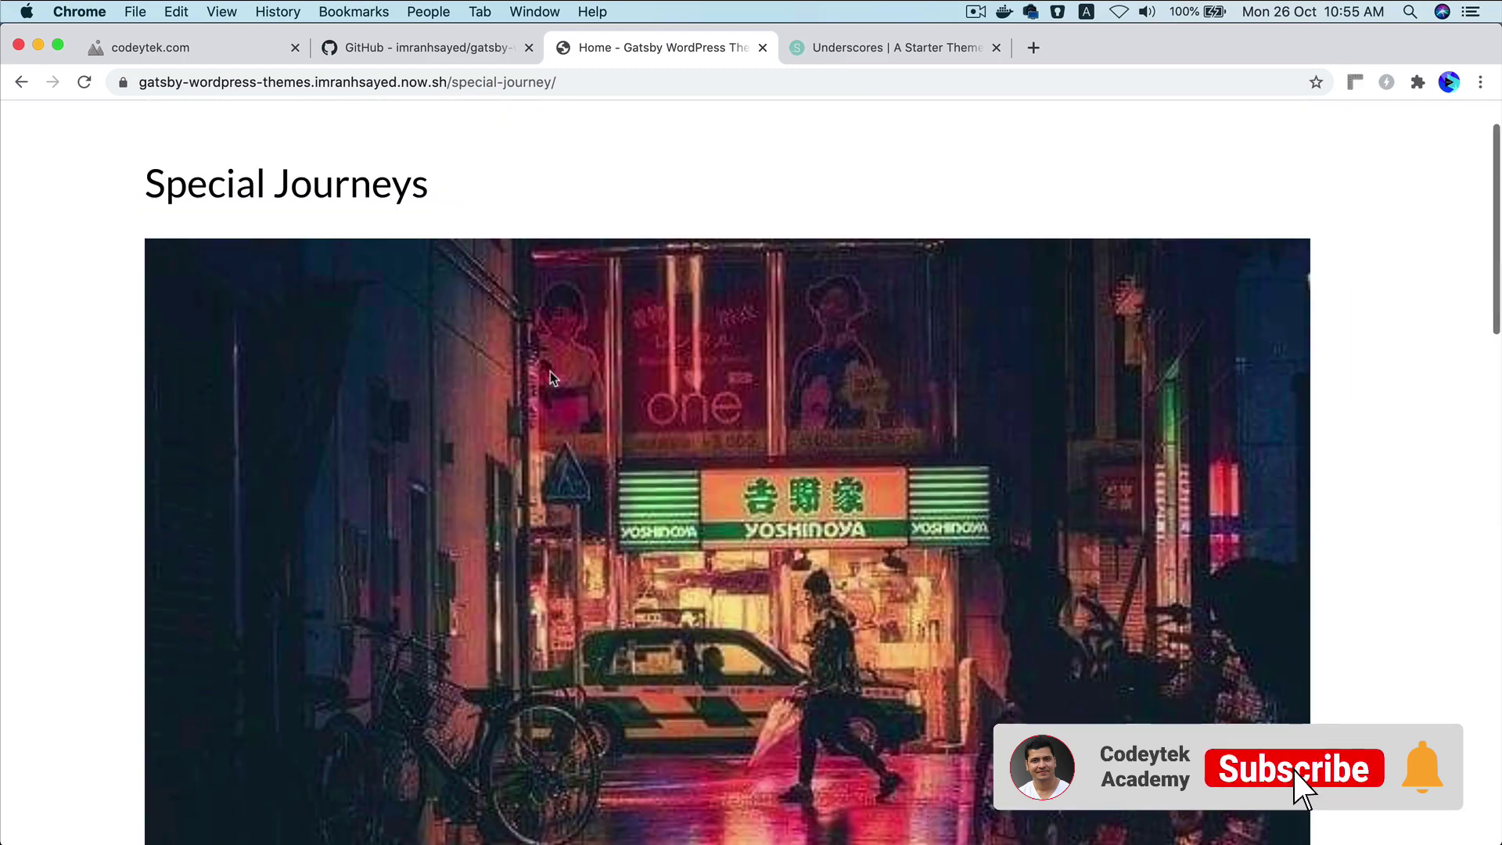
pyautogui.scroll(2, 173, 149)
# Go back to the Phoenix home page with the 'Amazing world.' hero via the logo.
pyautogui.click(168, 156)
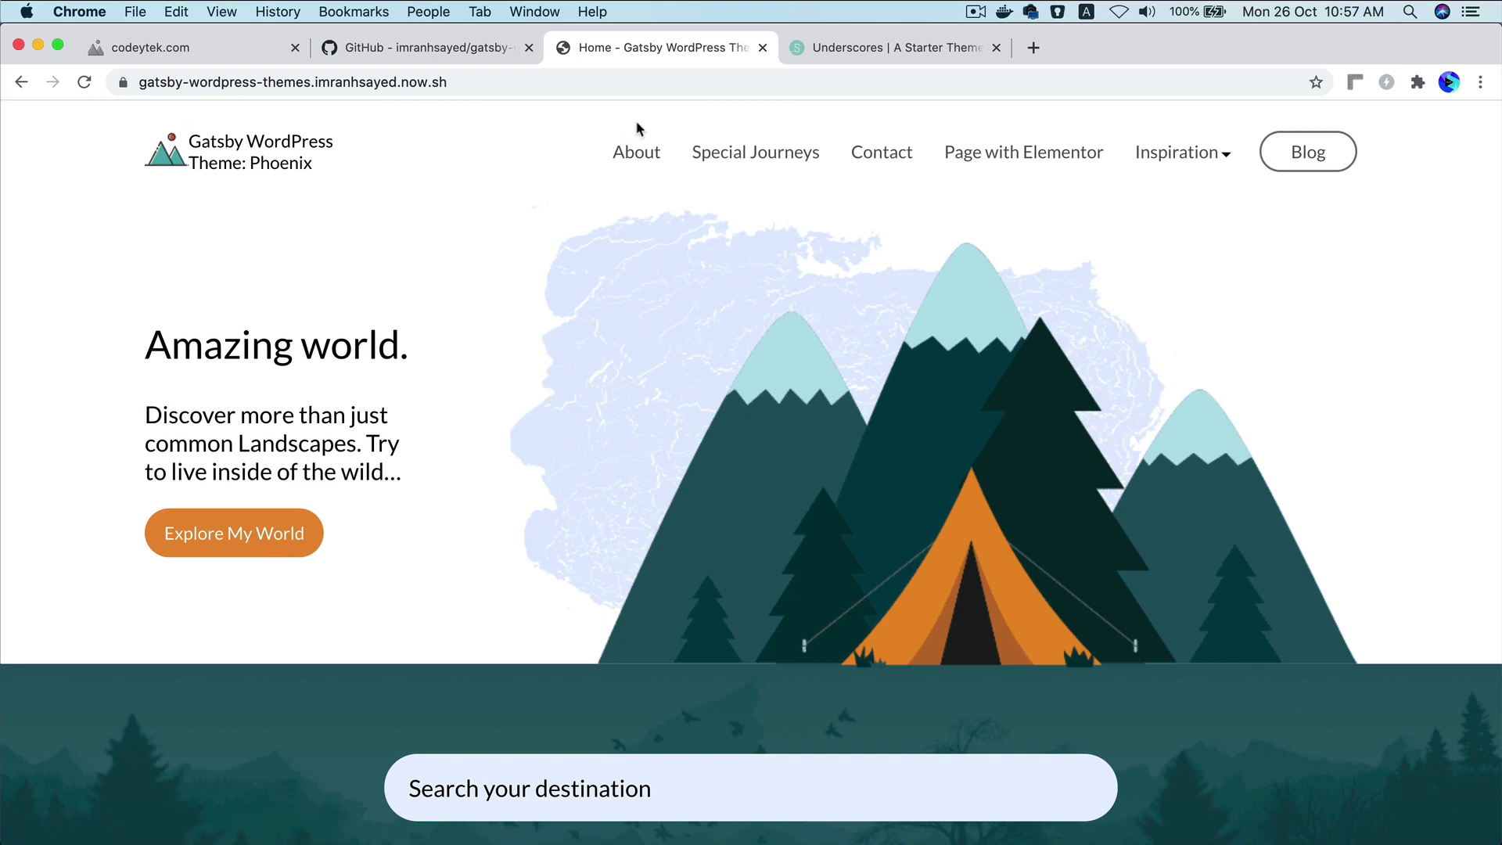
# Open the About page, then go to the WordPress Dashboard in the first tab.
pyautogui.click(640, 160)
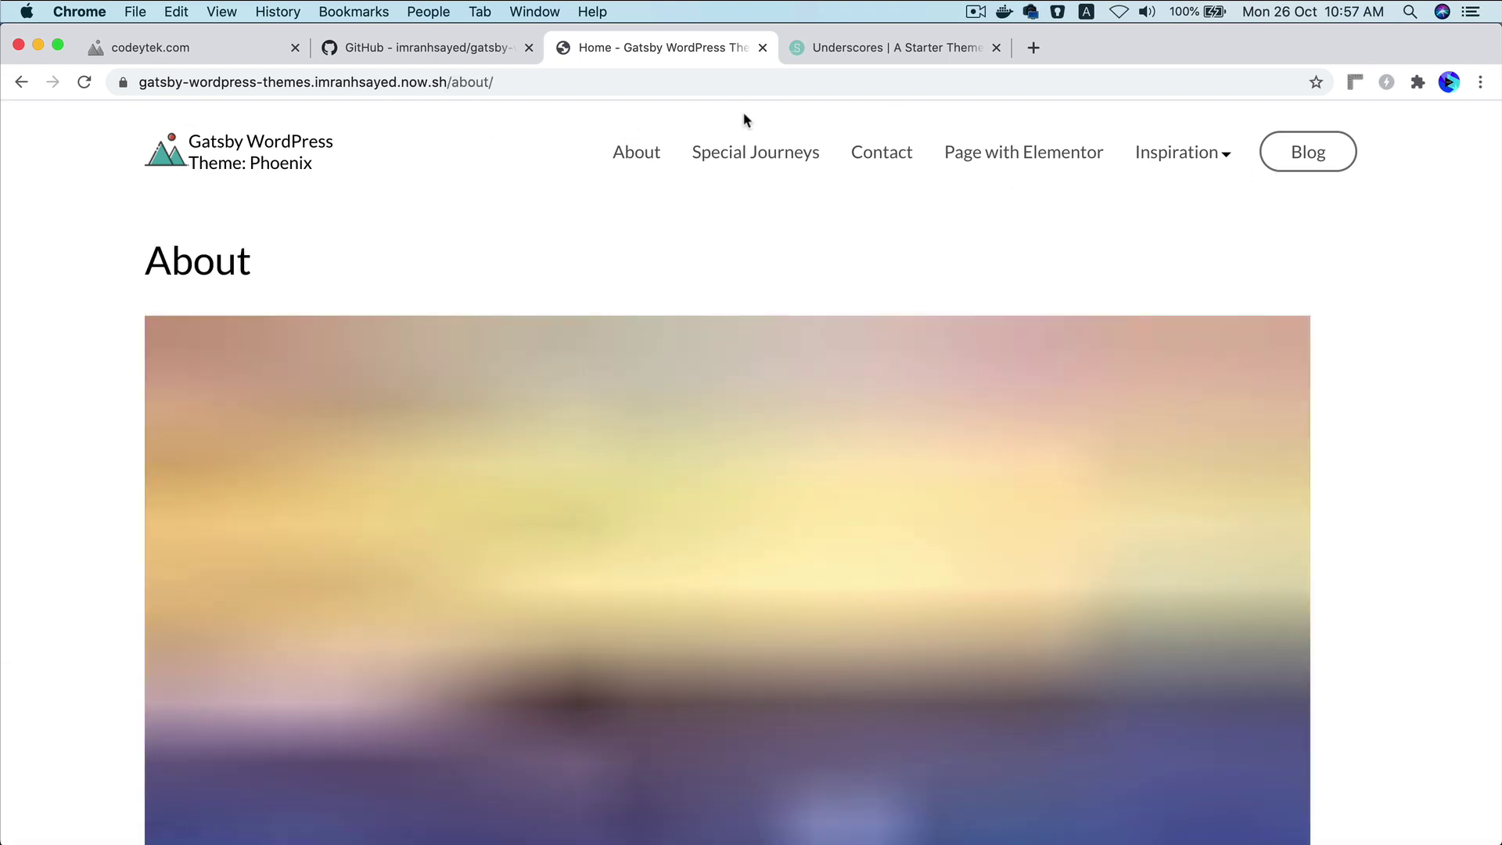
pyautogui.press('super+1')
pyautogui.click(157, 116)
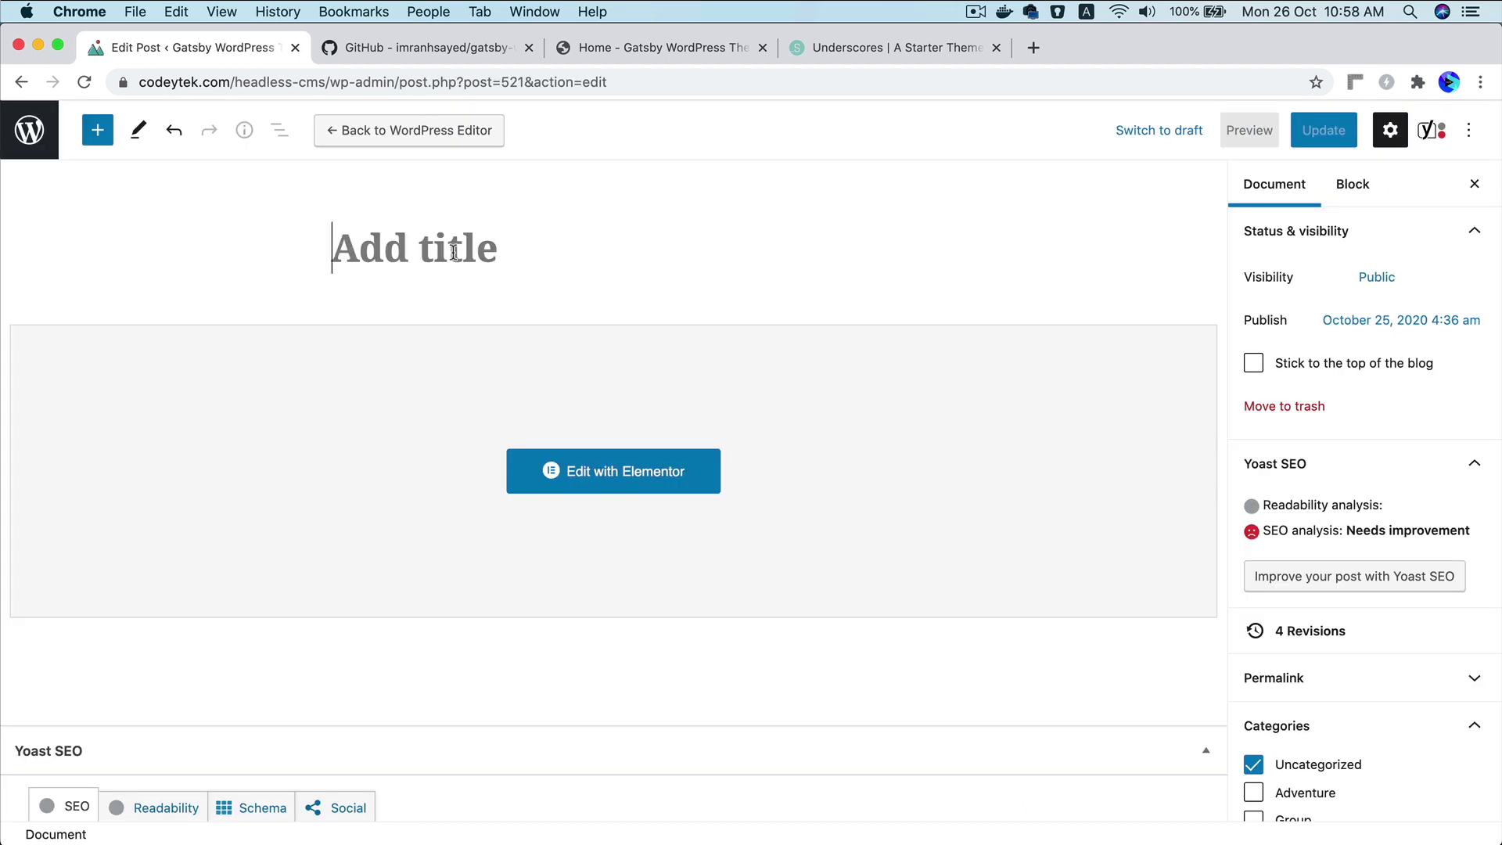
# Title the post 'Blog Created with Elementor', open it in Elementor, and show the template library.
pyautogui.write('Blog Created with Elementor')
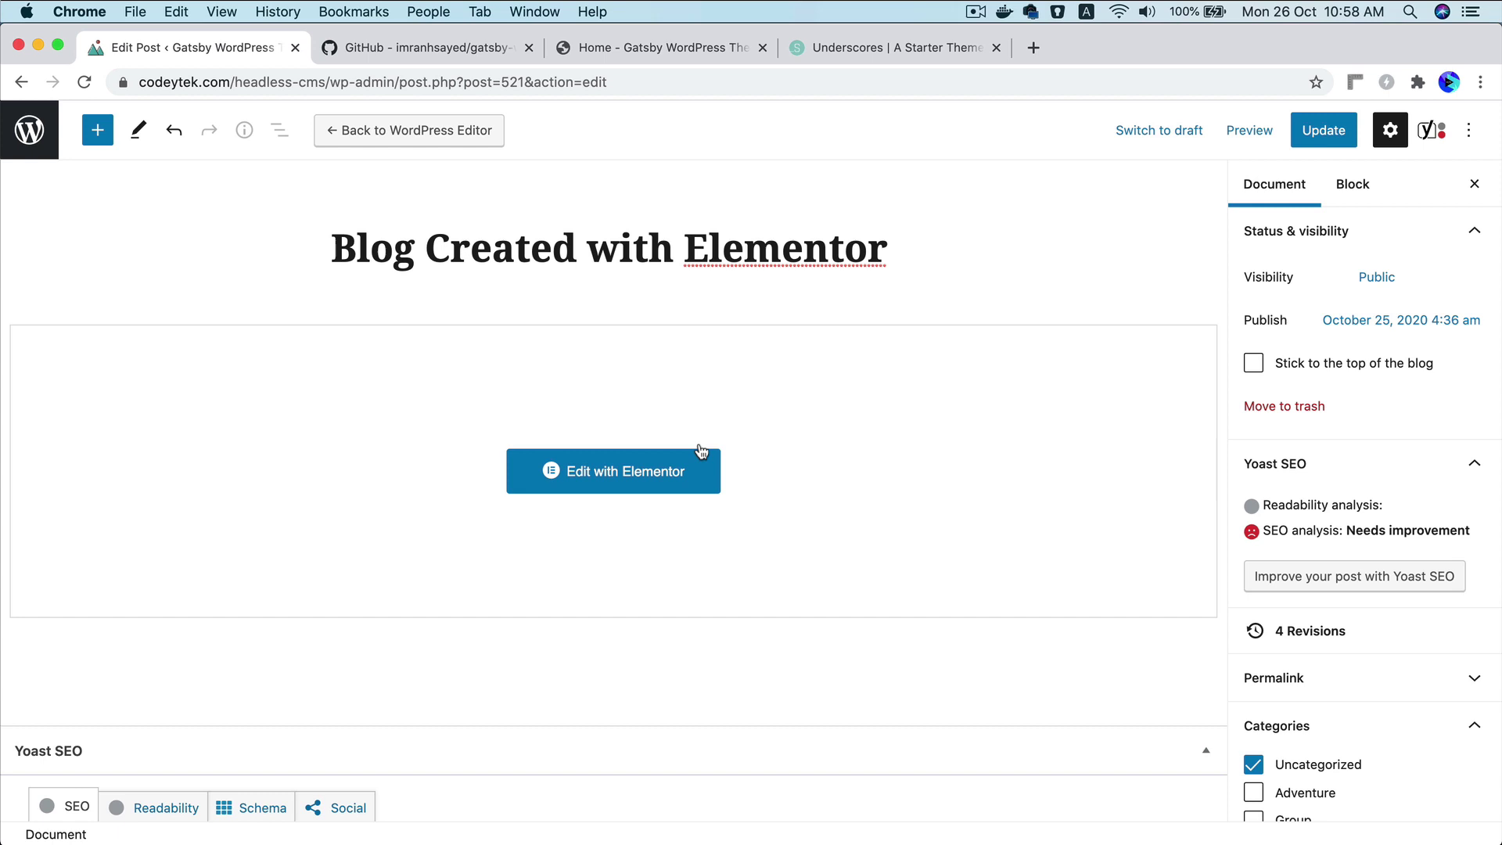
pyautogui.click(601, 485)
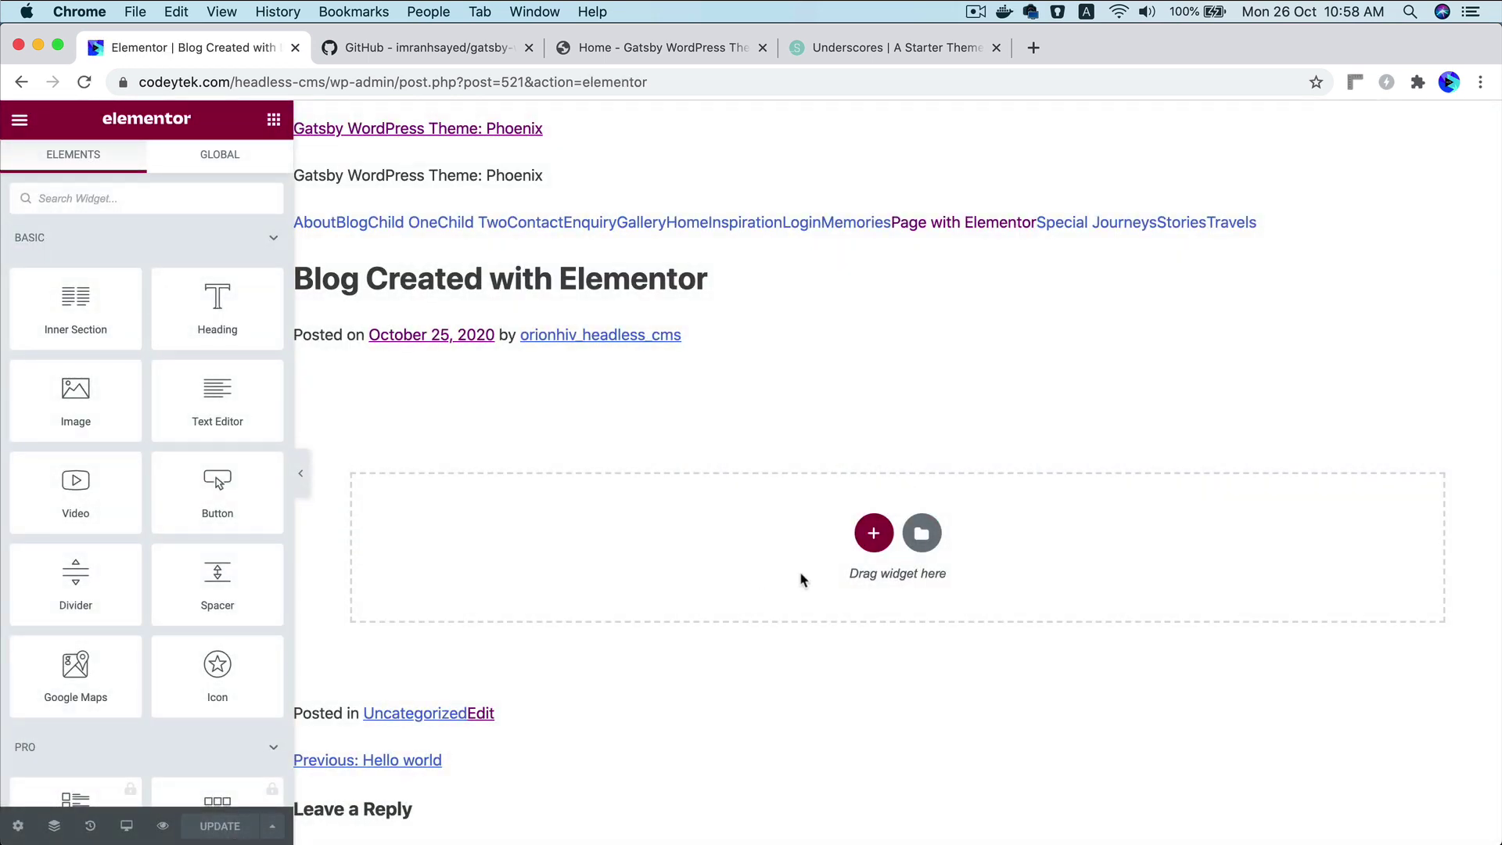
pyautogui.click(924, 535)
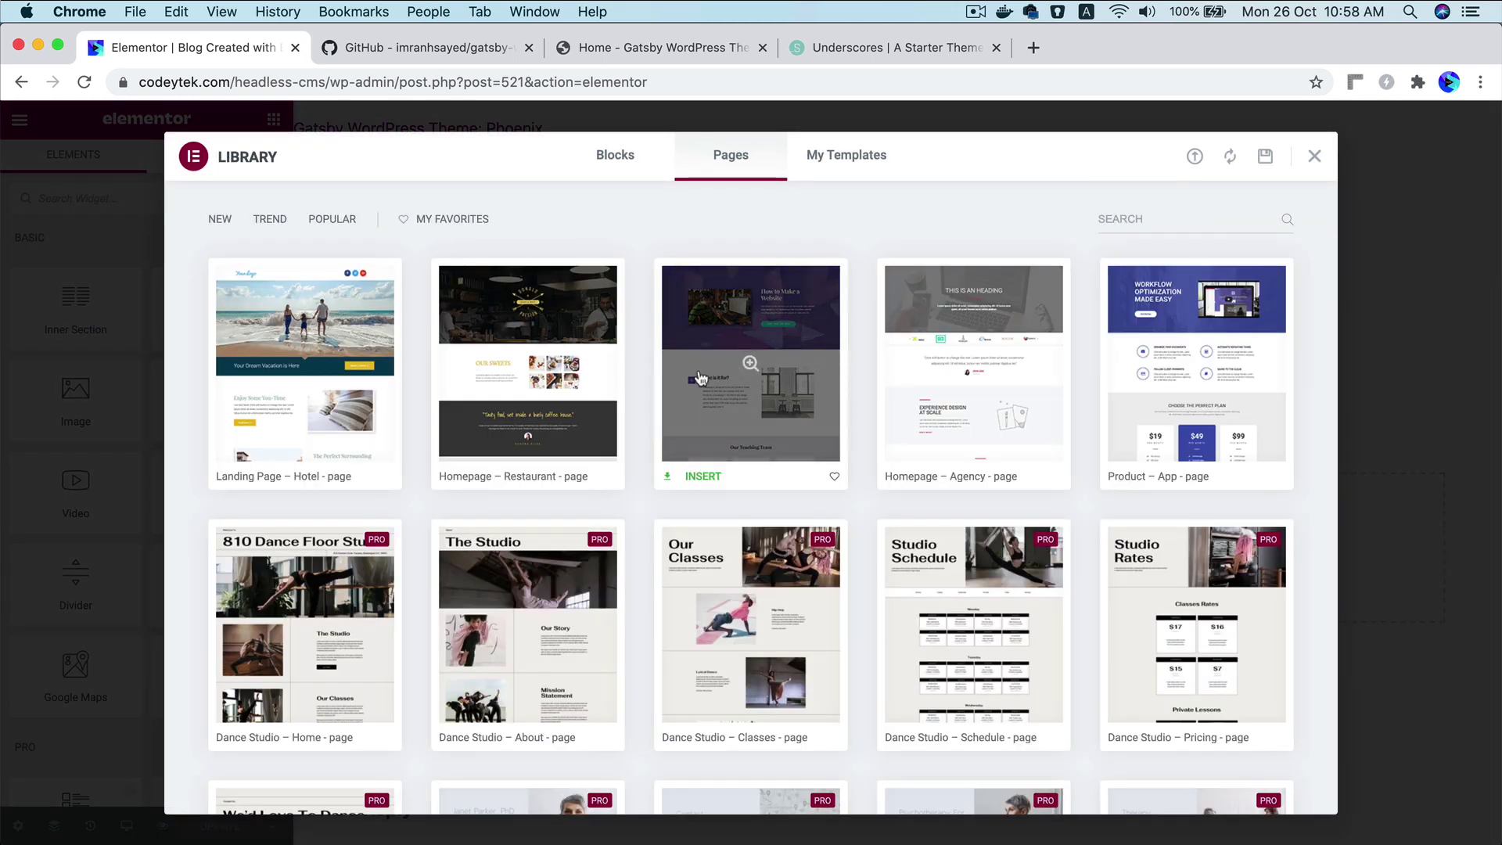
# Insert the Landing Page – Hotel template into the post and scroll through its layout.
pyautogui.click(317, 338)
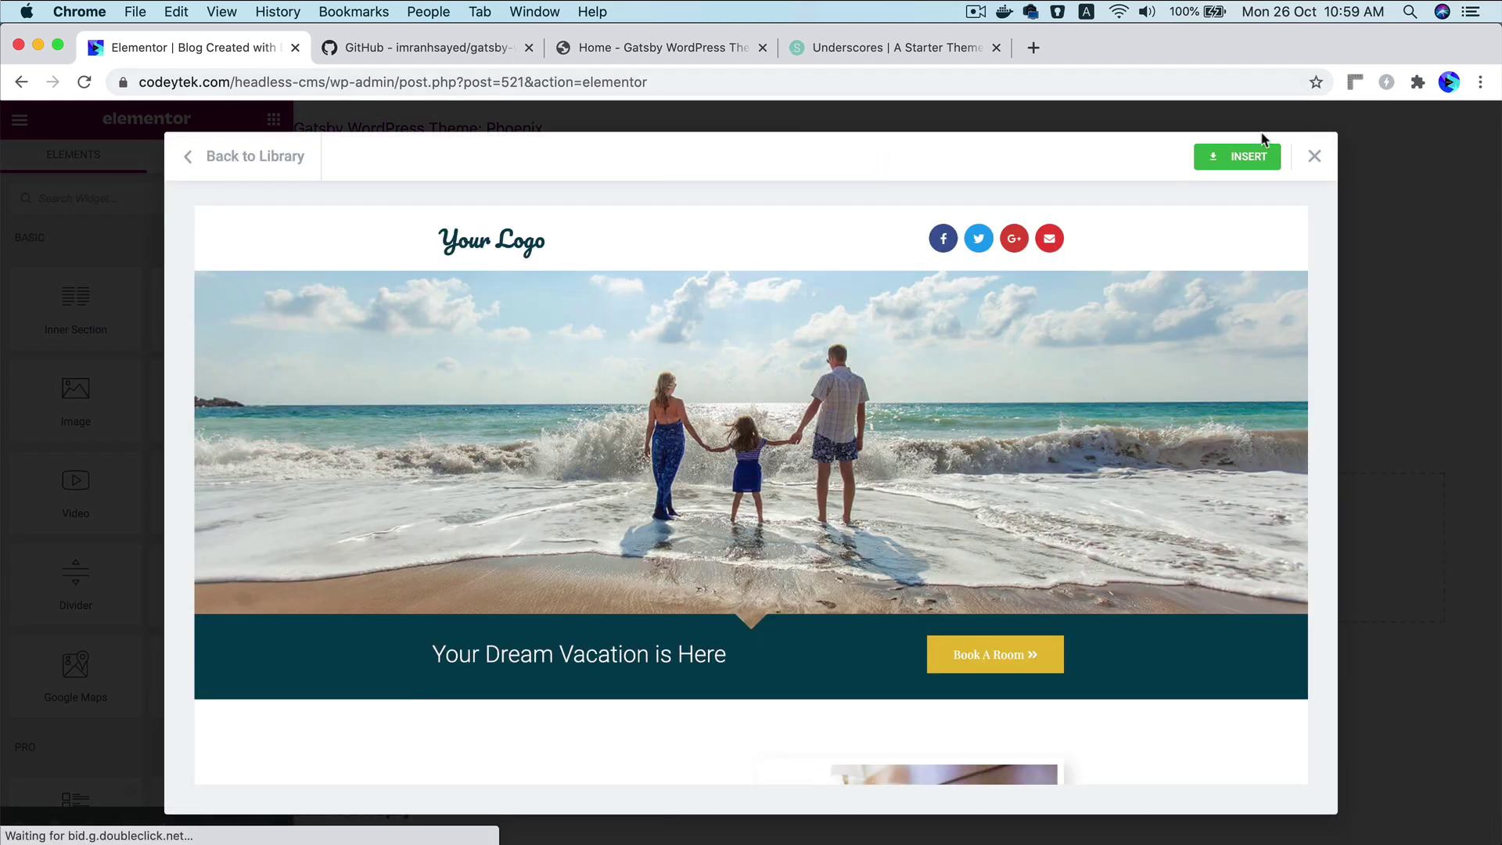
pyautogui.click(1251, 153)
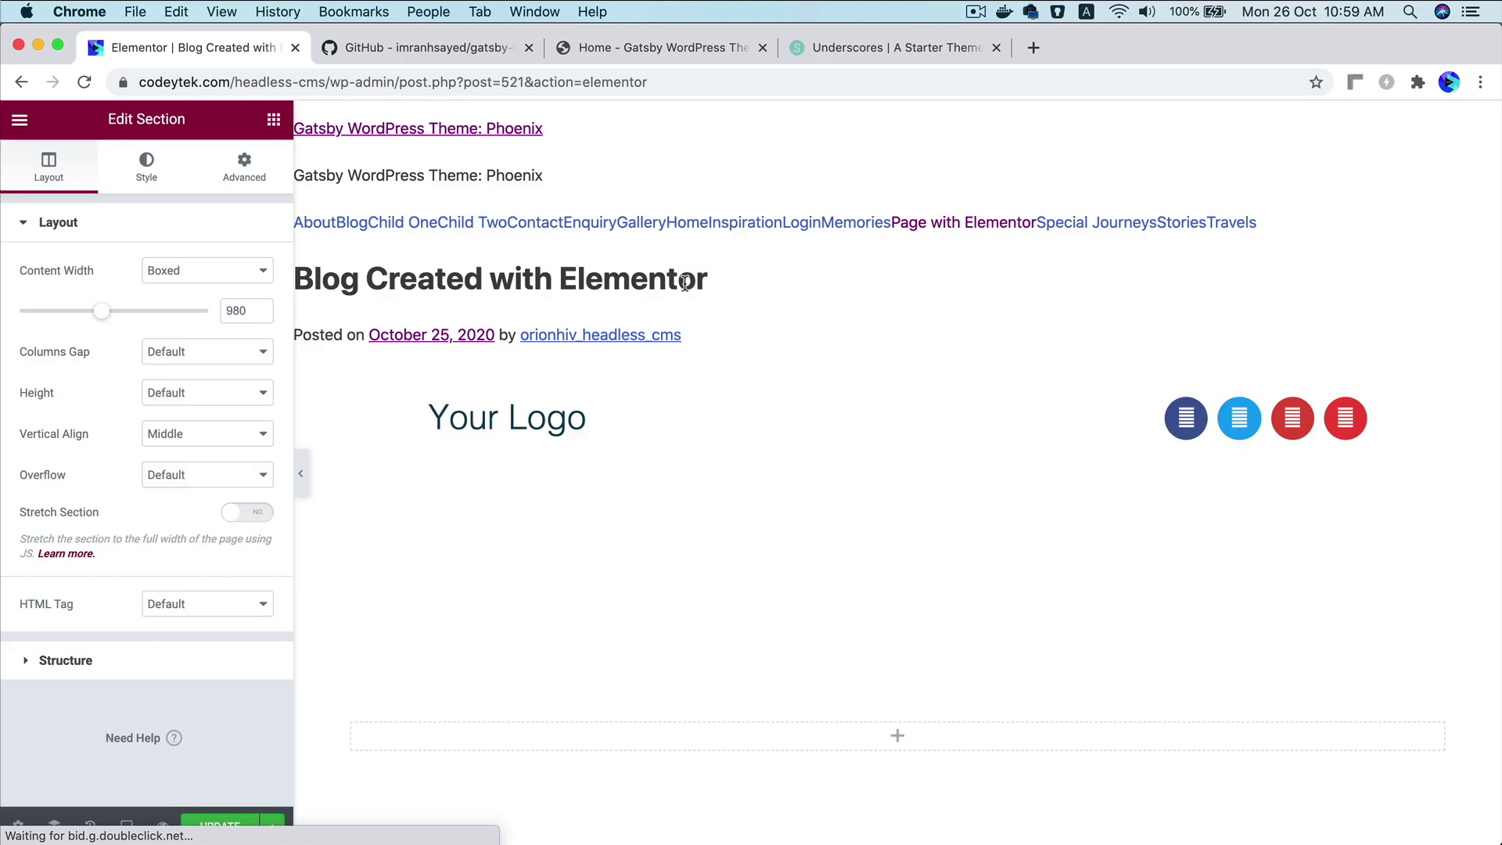
pyautogui.scroll(-5, 939, 507)
pyautogui.scroll(-20, 939, 507)
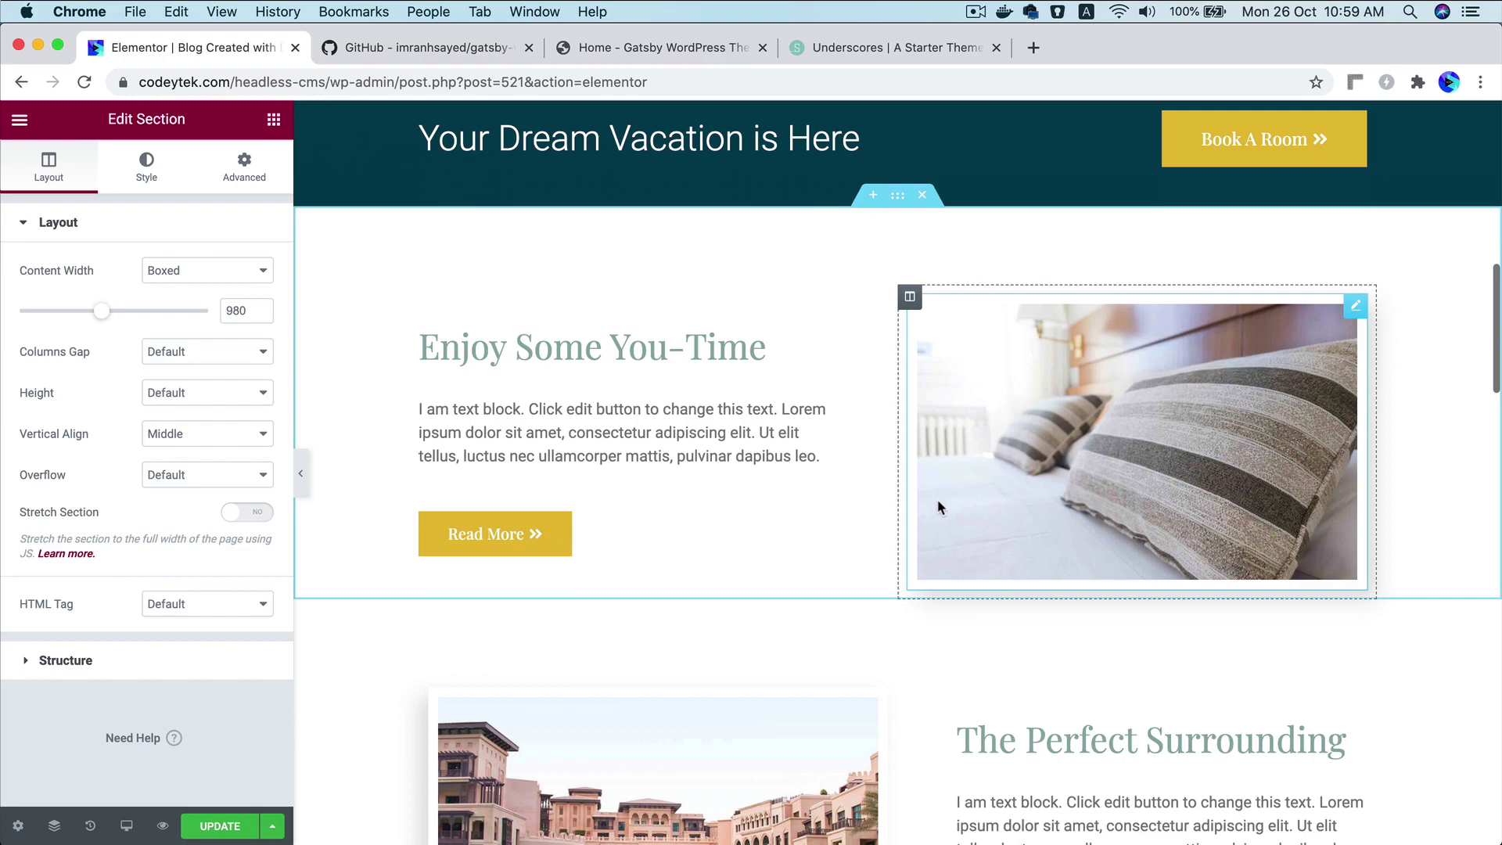
pyautogui.scroll(-10, 937, 506)
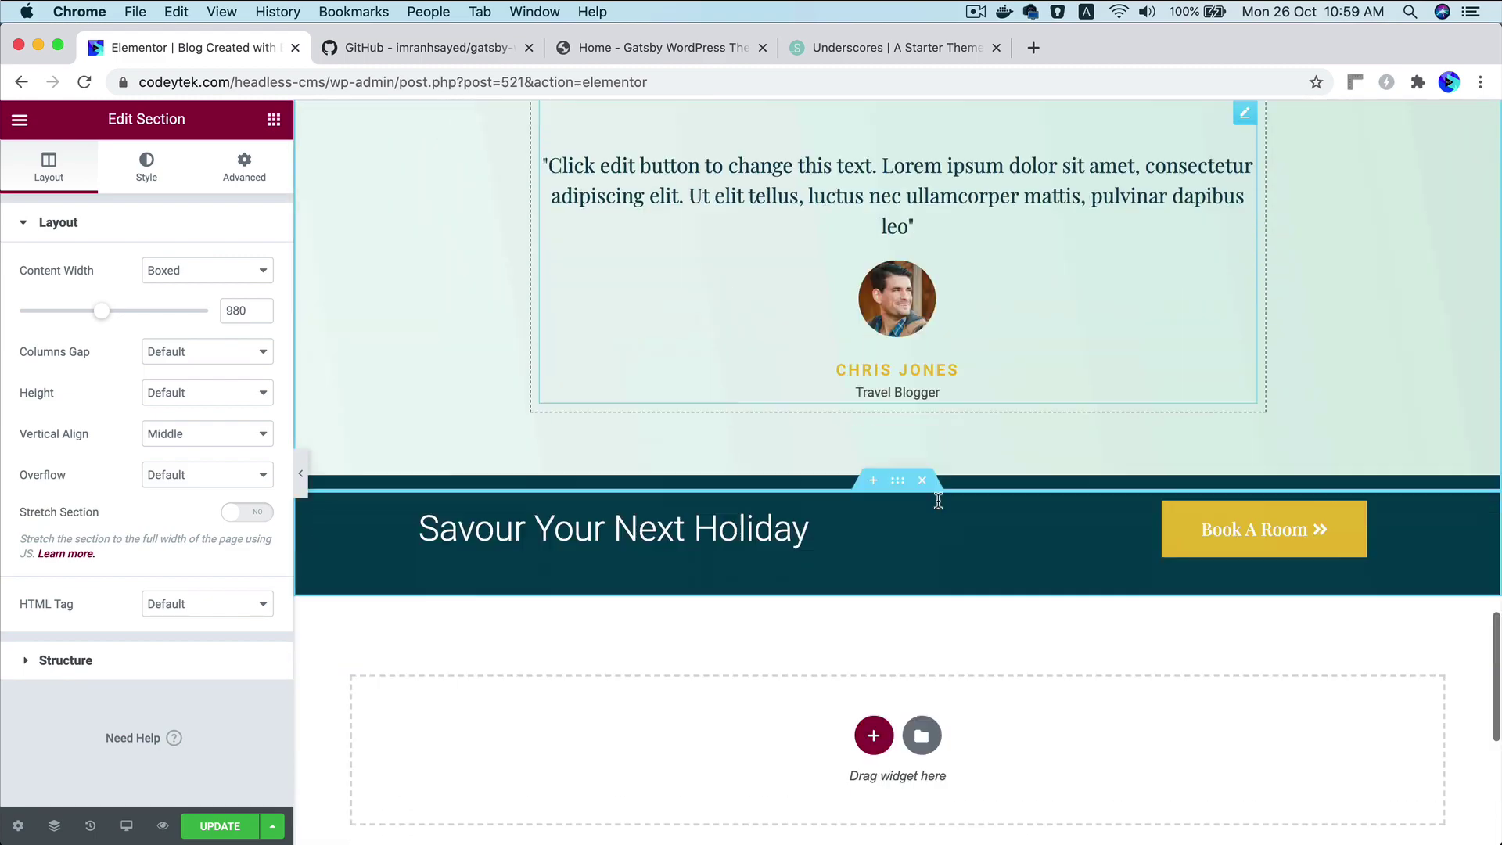
pyautogui.scroll(20, 937, 501)
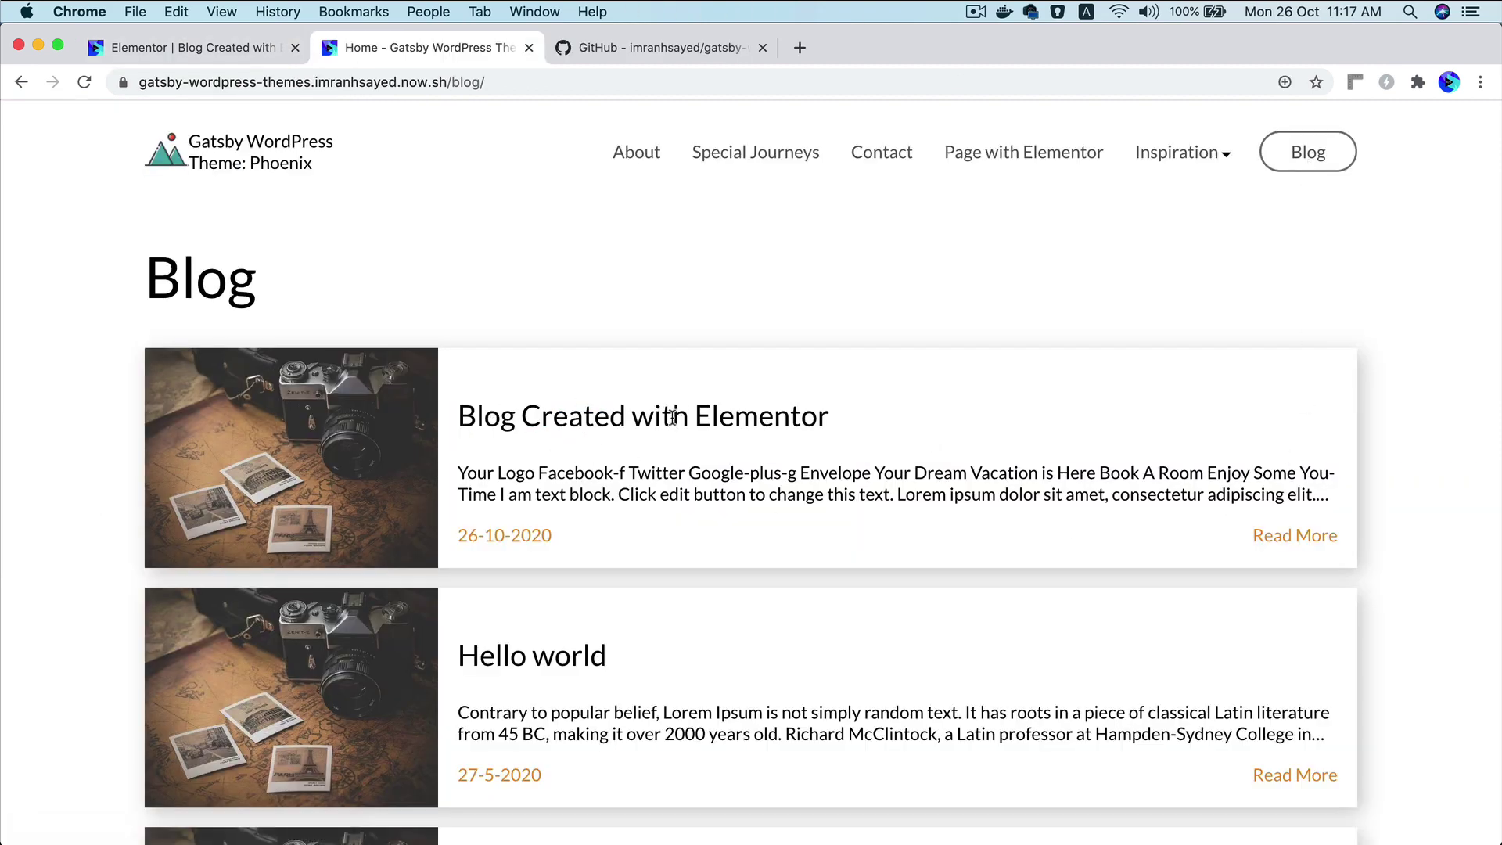
pyautogui.click(1287, 540)
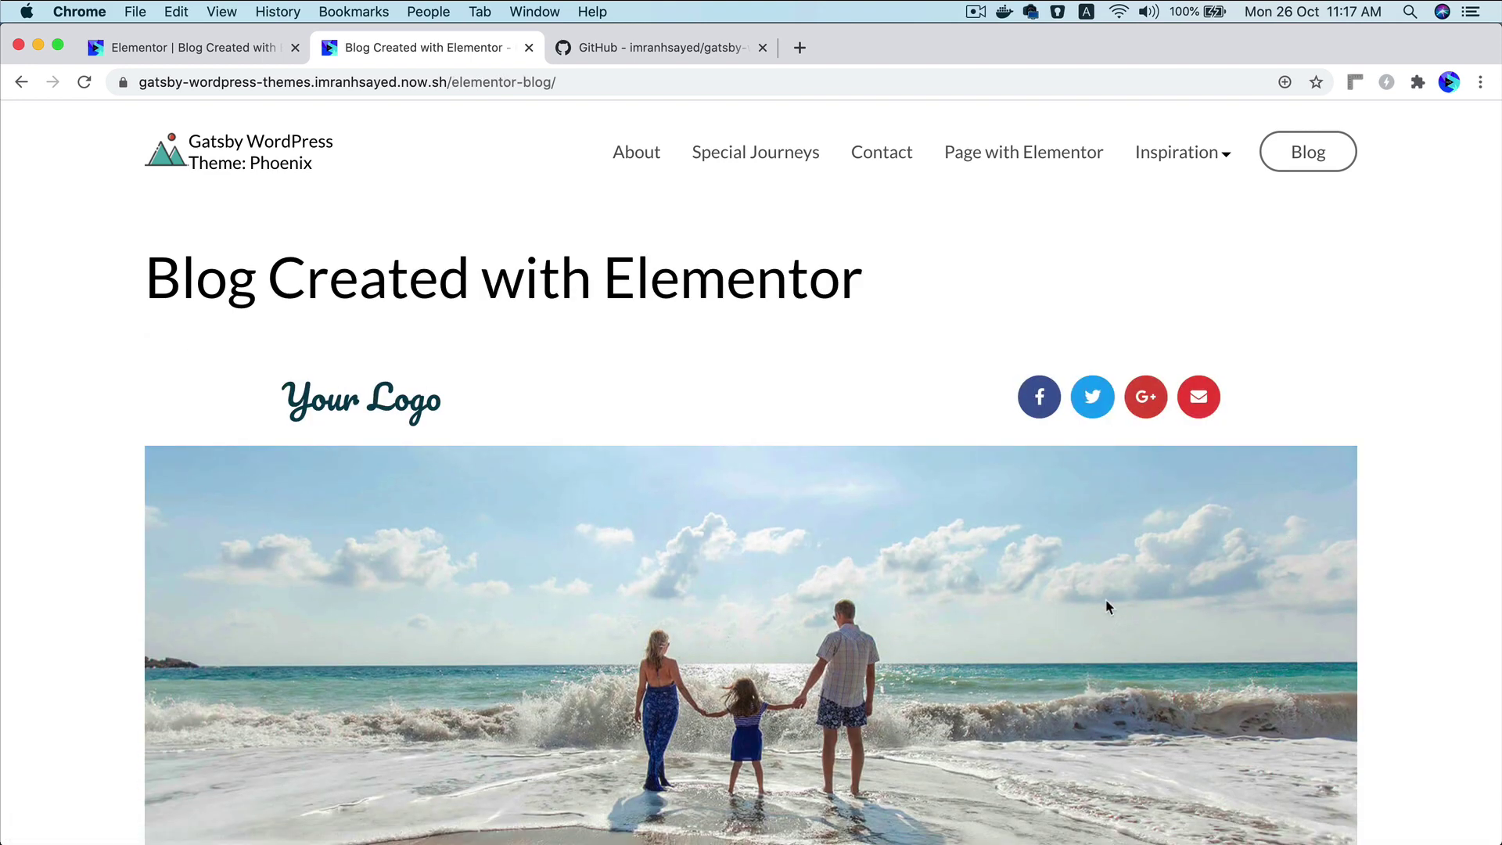
pyautogui.scroll(-15, 1108, 607)
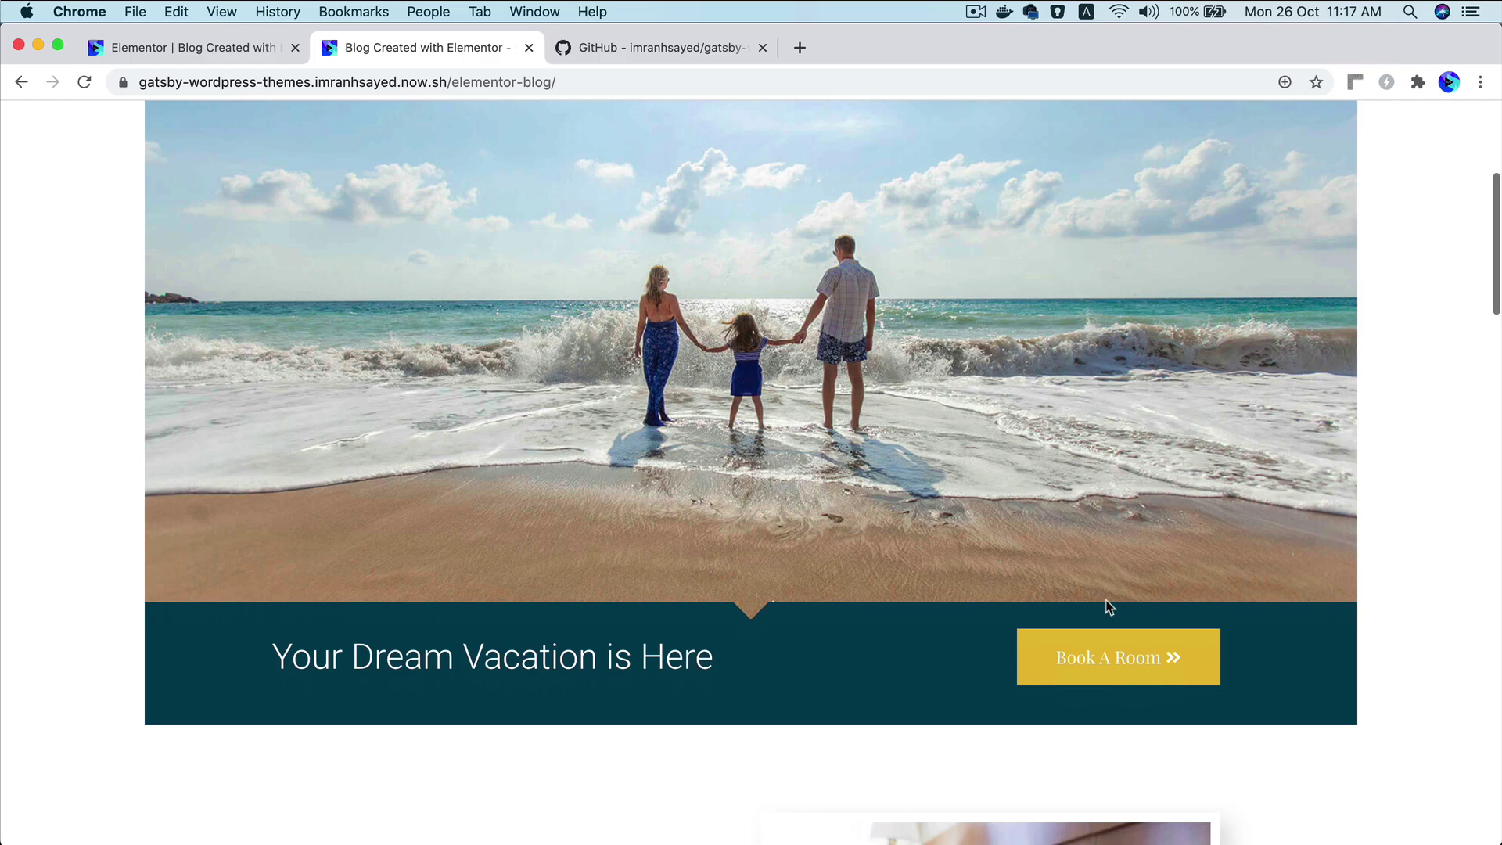
pyautogui.scroll(-15, 1109, 606)
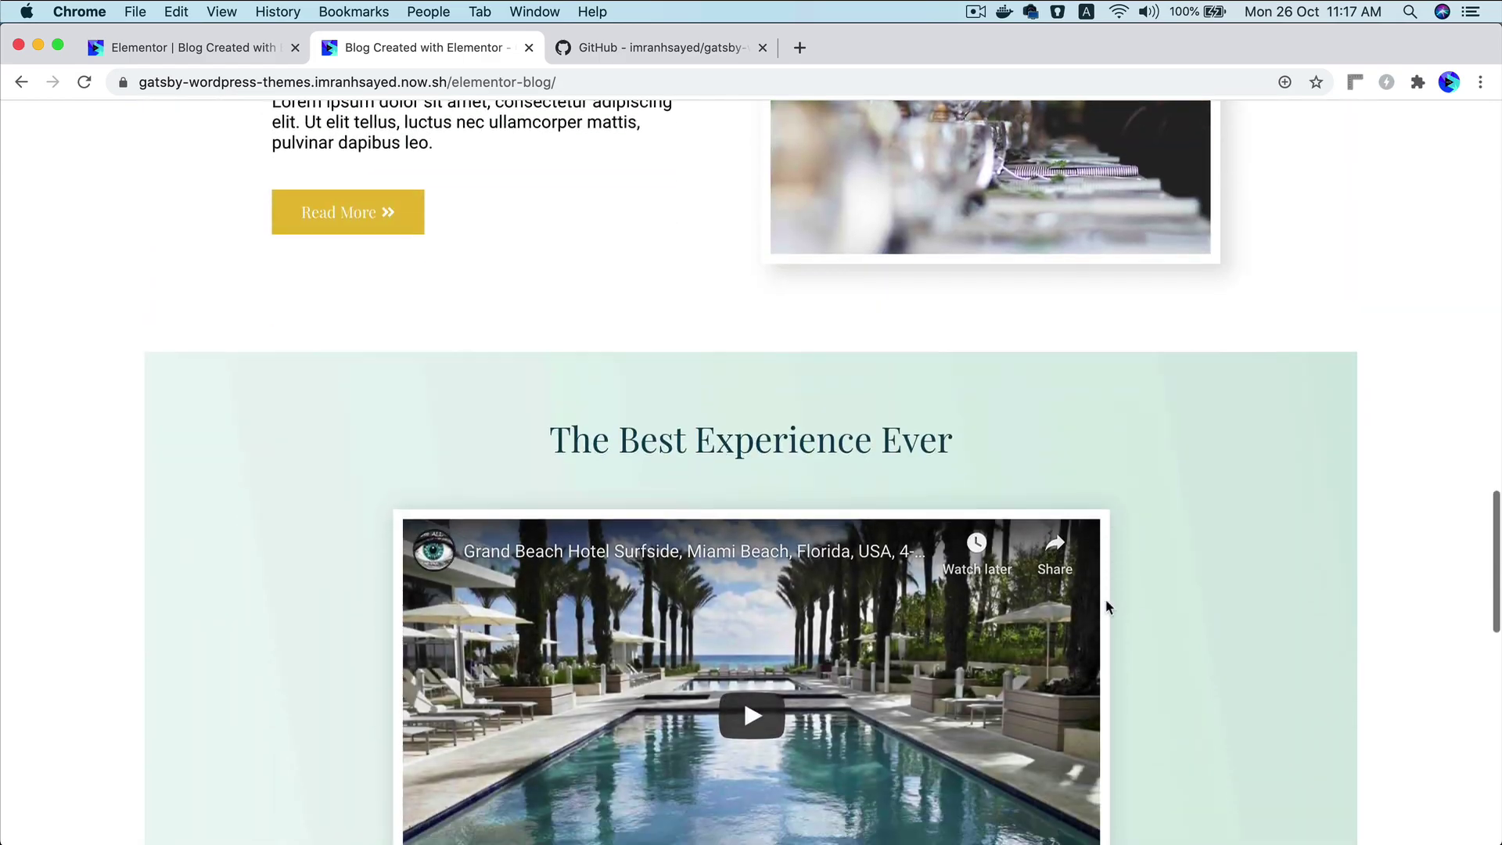
pyautogui.scroll(-3, 1108, 607)
pyautogui.scroll(20, 1108, 608)
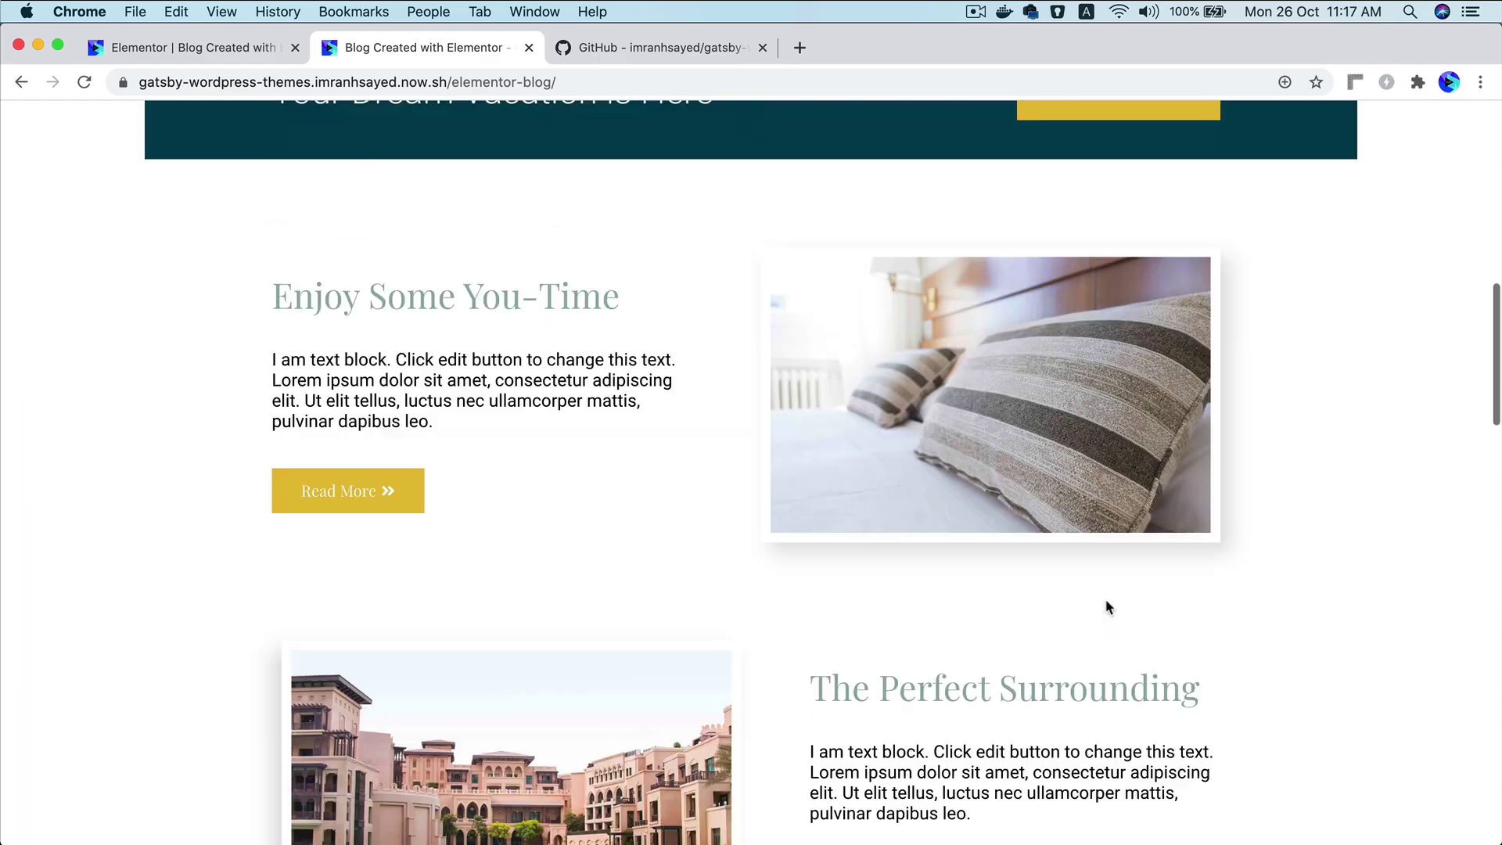
pyautogui.click(238, 55)
pyautogui.scroll(-3, 918, 576)
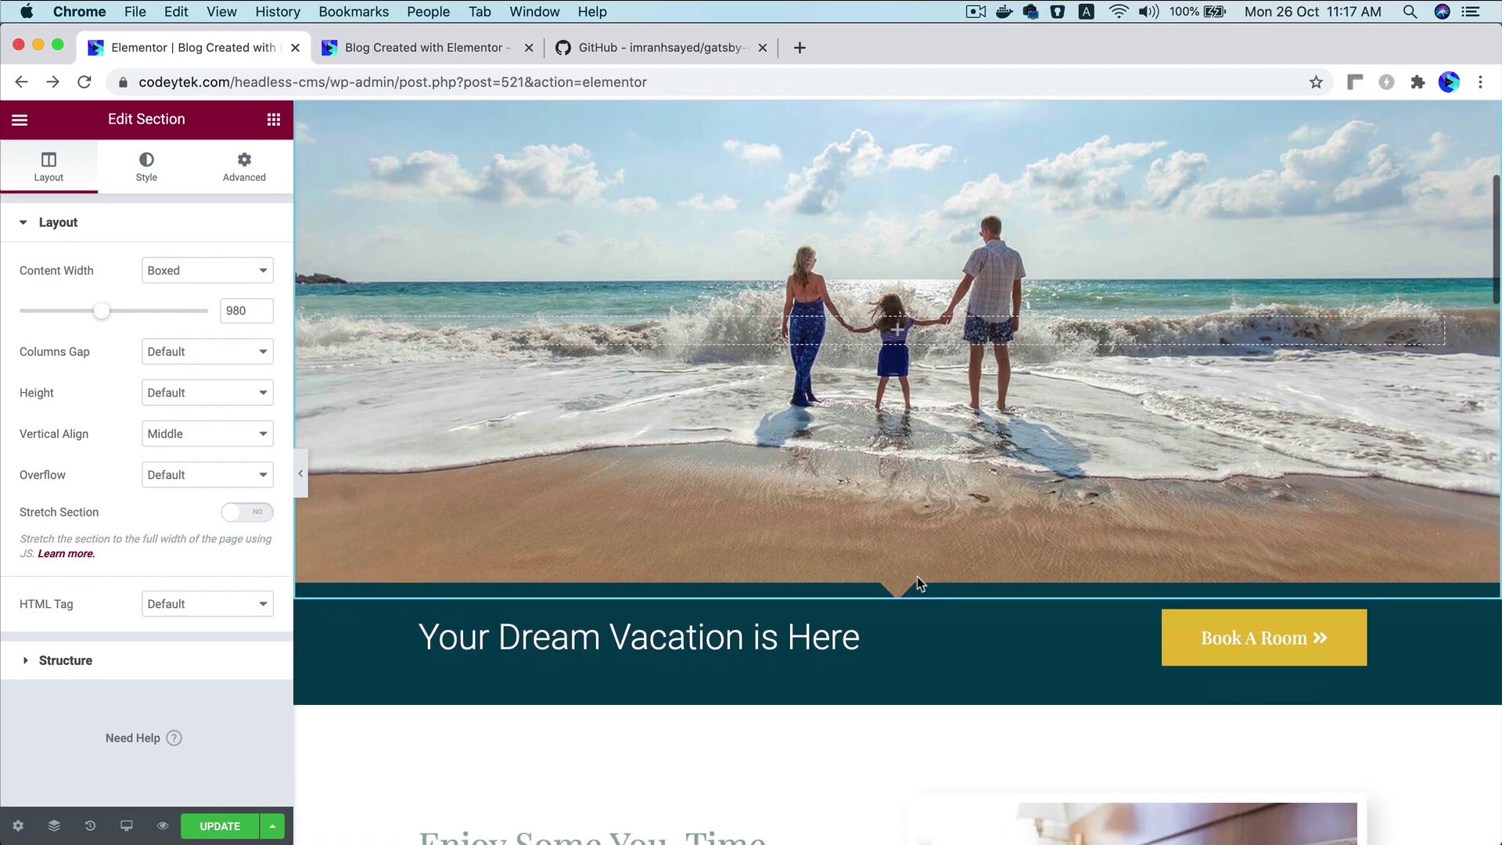
pyautogui.scroll(-10, 1136, 410)
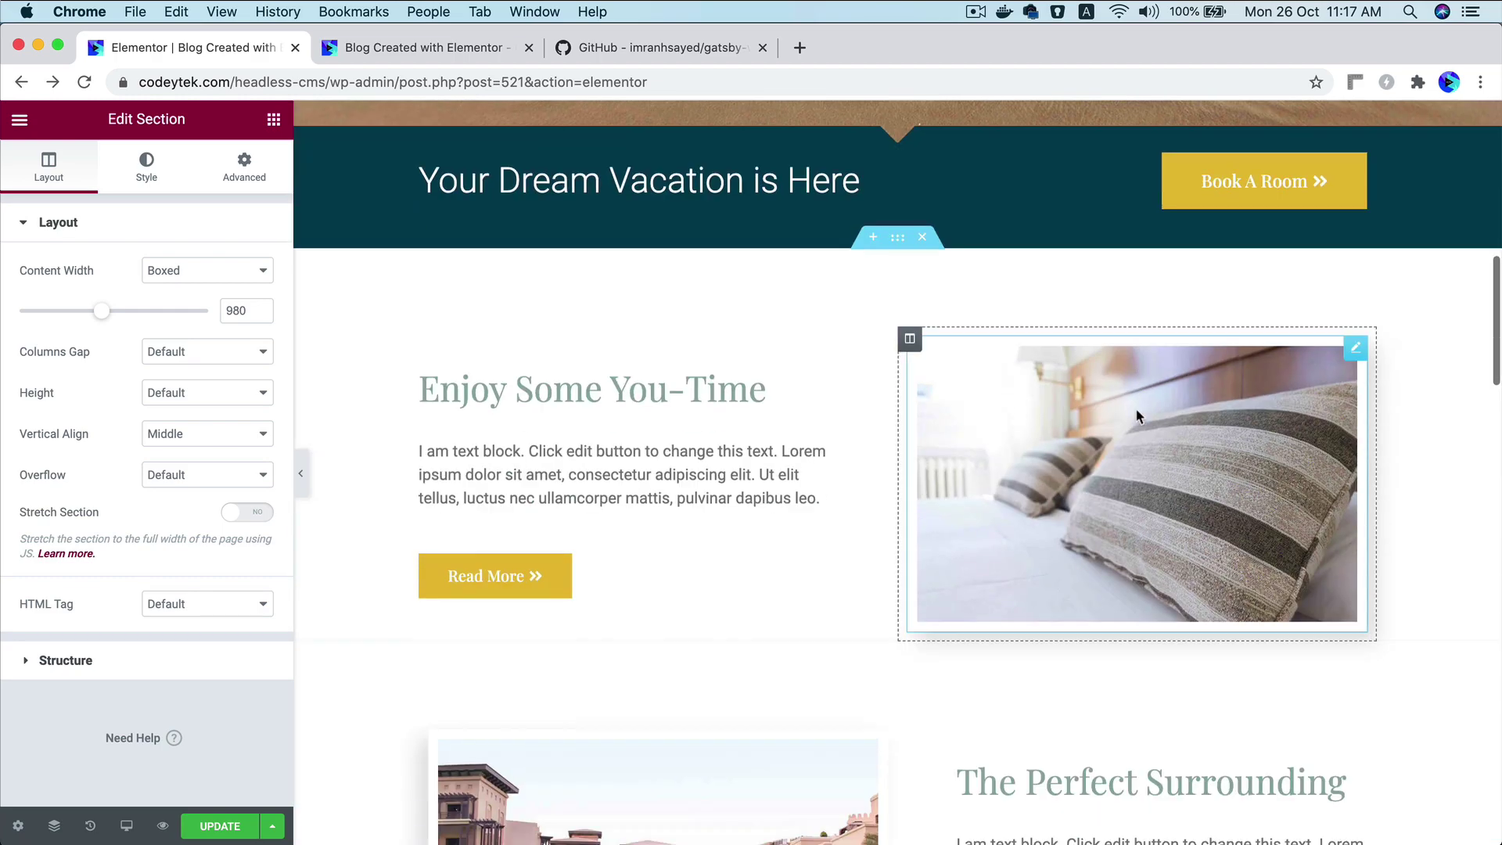
pyautogui.scroll(-15, 661, 358)
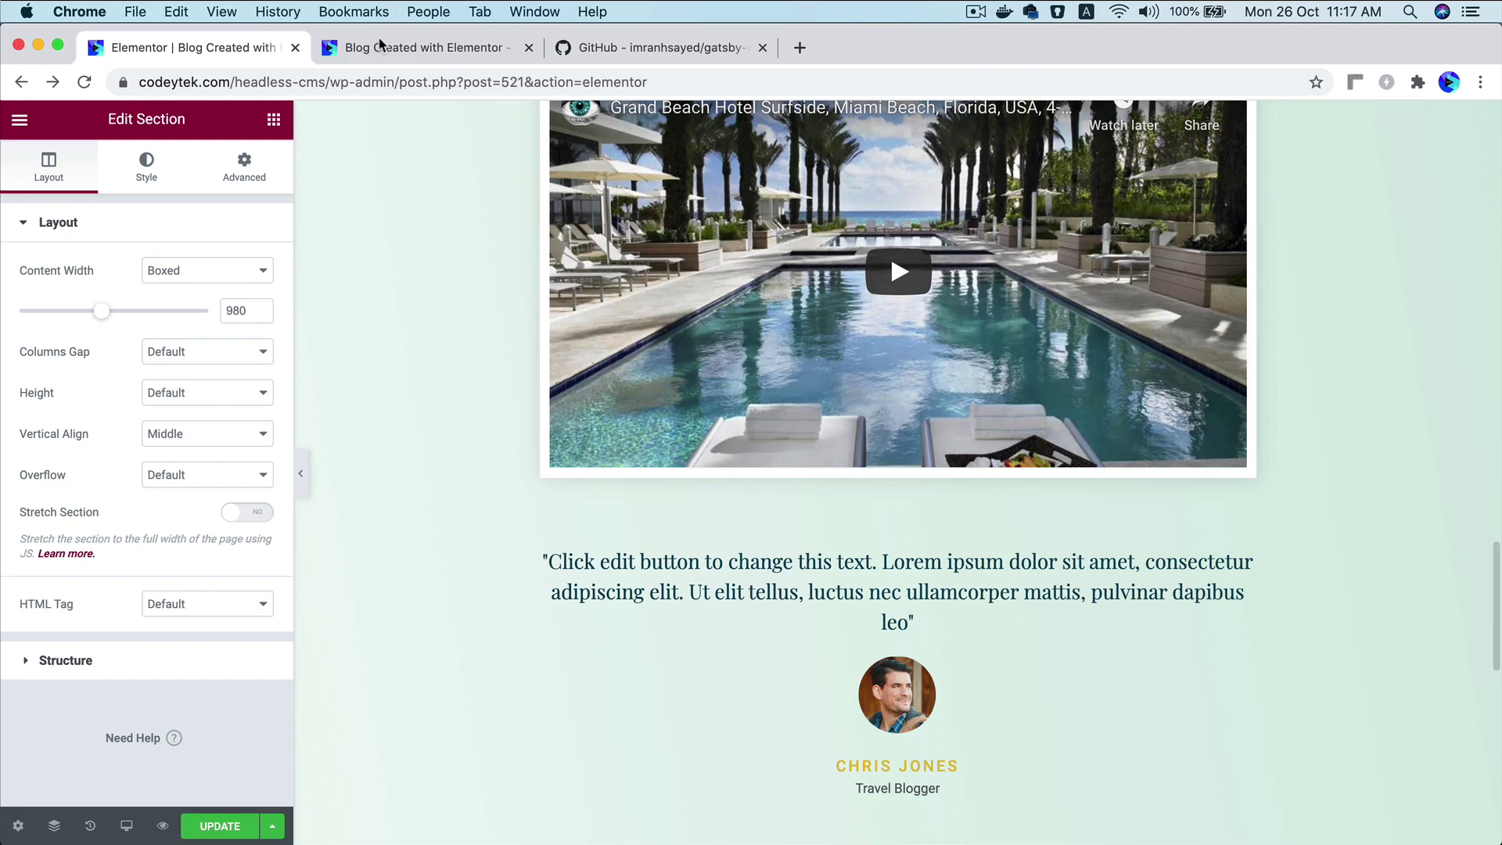
pyautogui.click(380, 47)
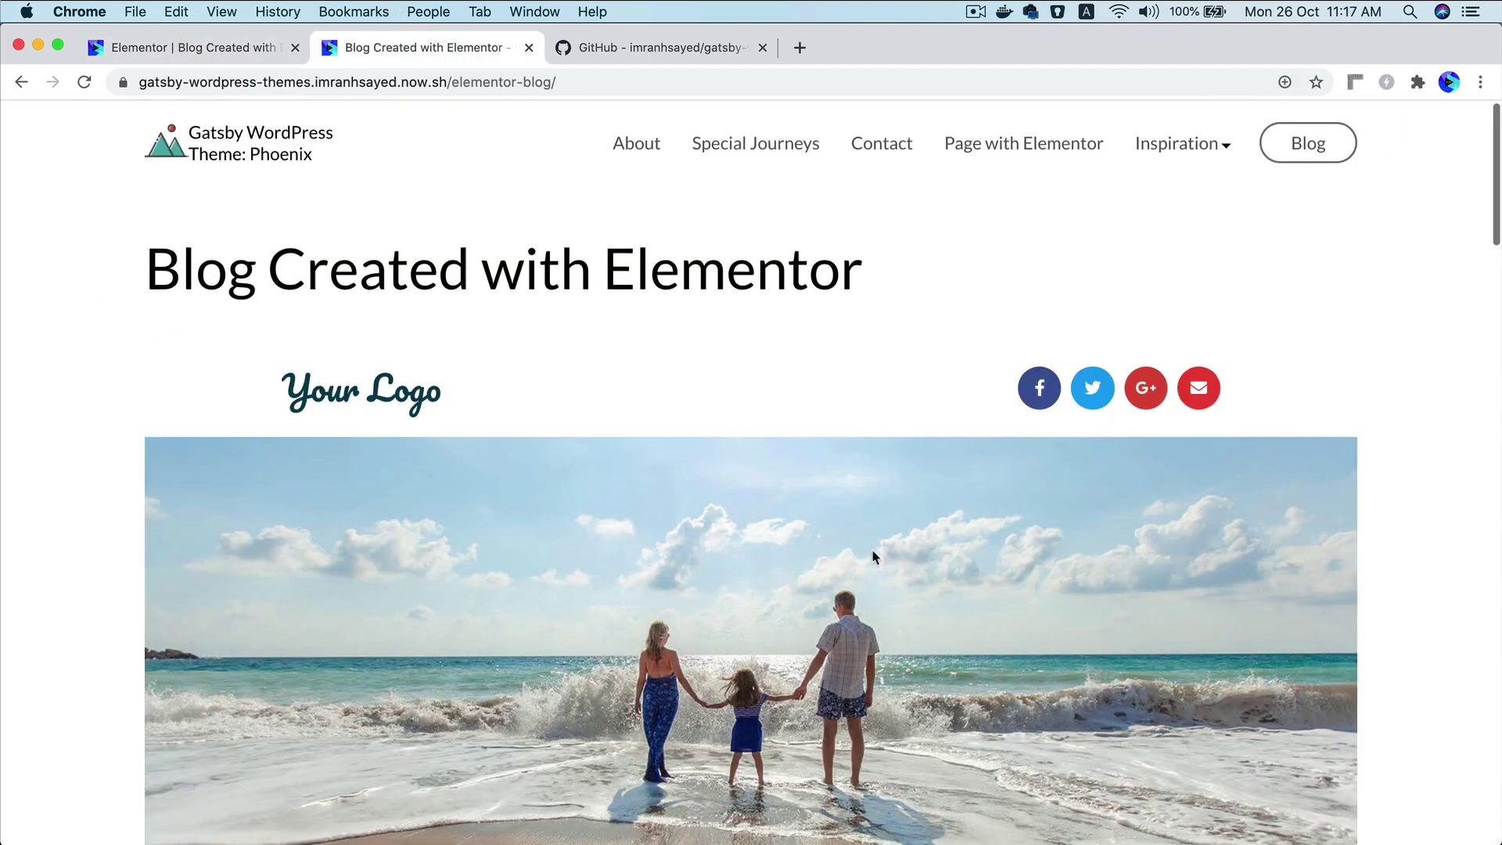
pyautogui.scroll(-6, 872, 551)
pyautogui.scroll(-3, 872, 551)
pyautogui.scroll(6, 490, 485)
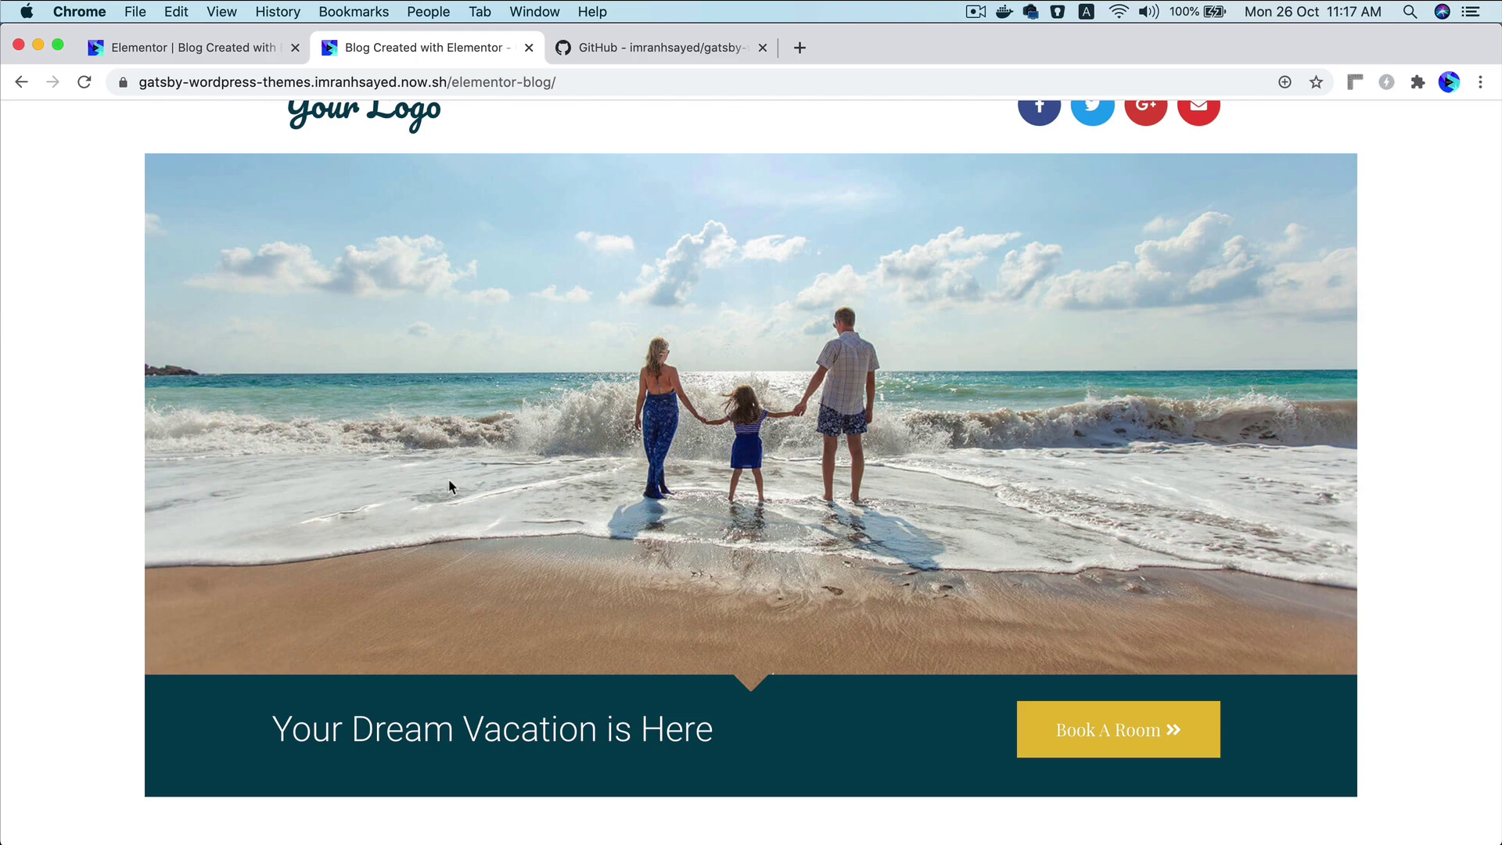
pyautogui.scroll(-10, 450, 487)
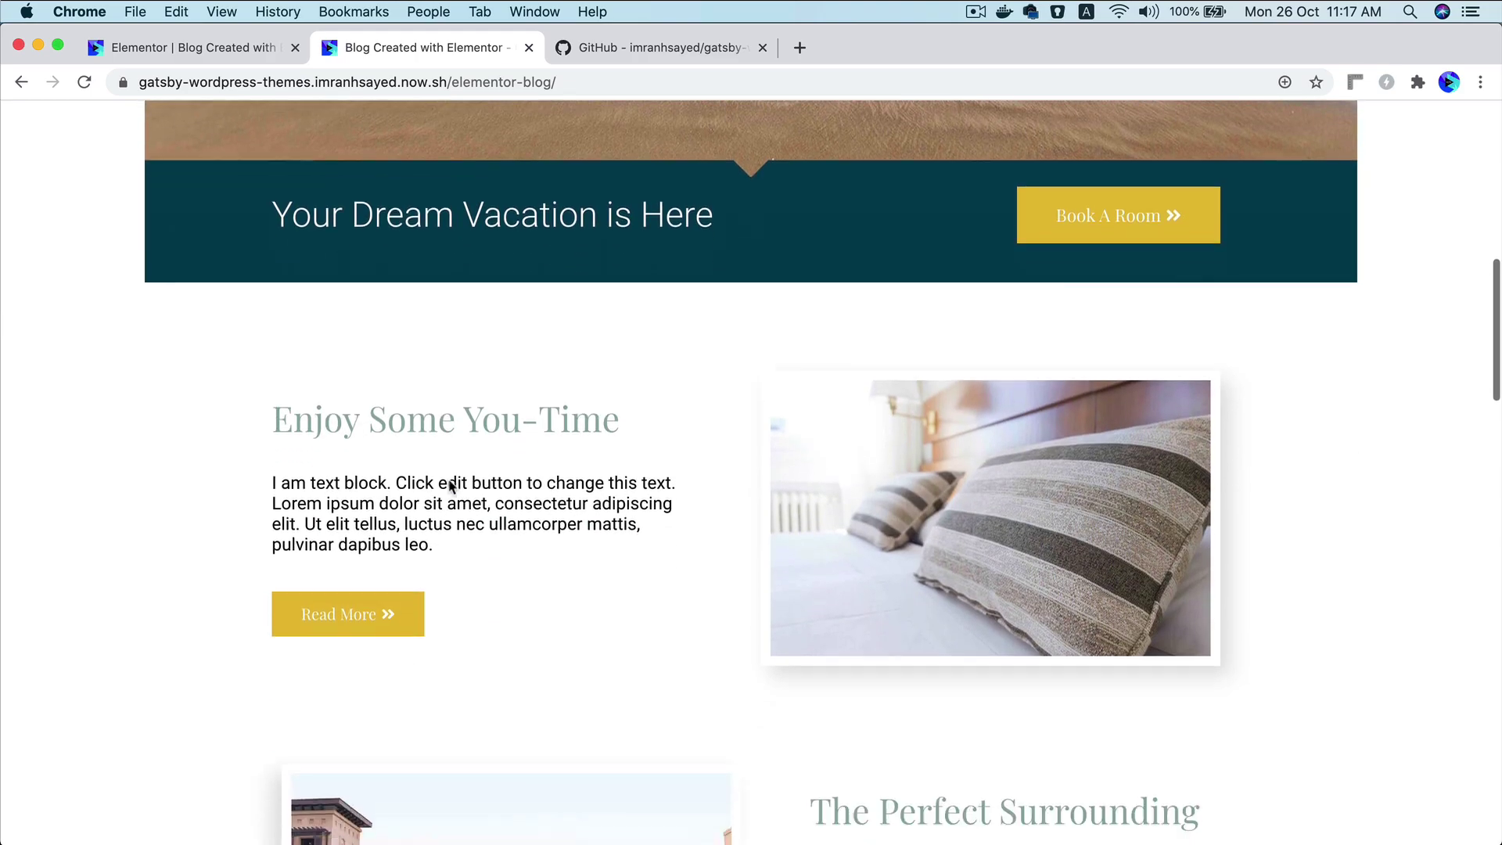
pyautogui.scroll(-15, 449, 480)
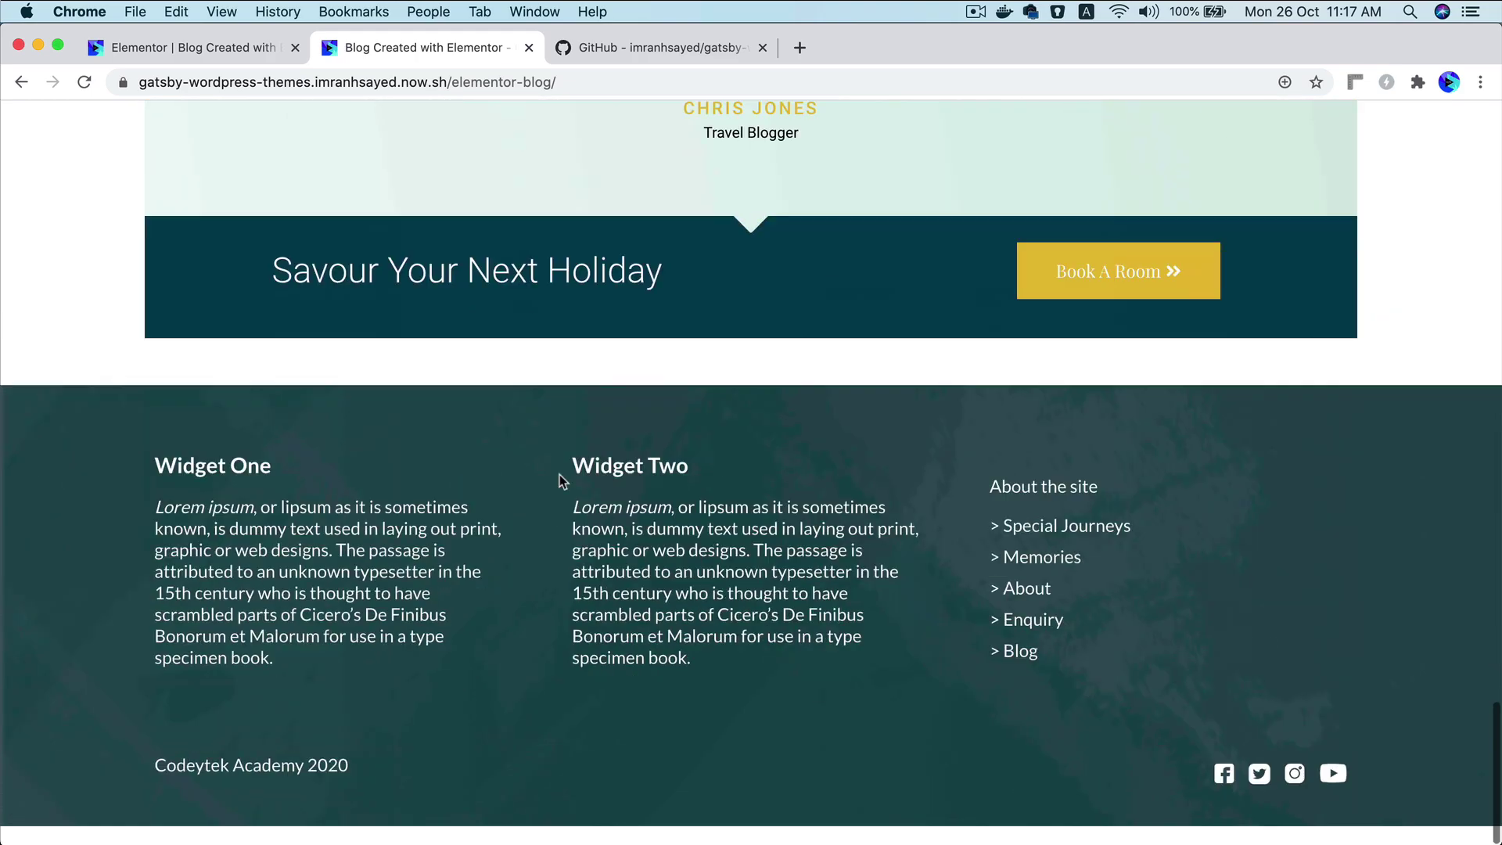
pyautogui.press('super+alt+i')
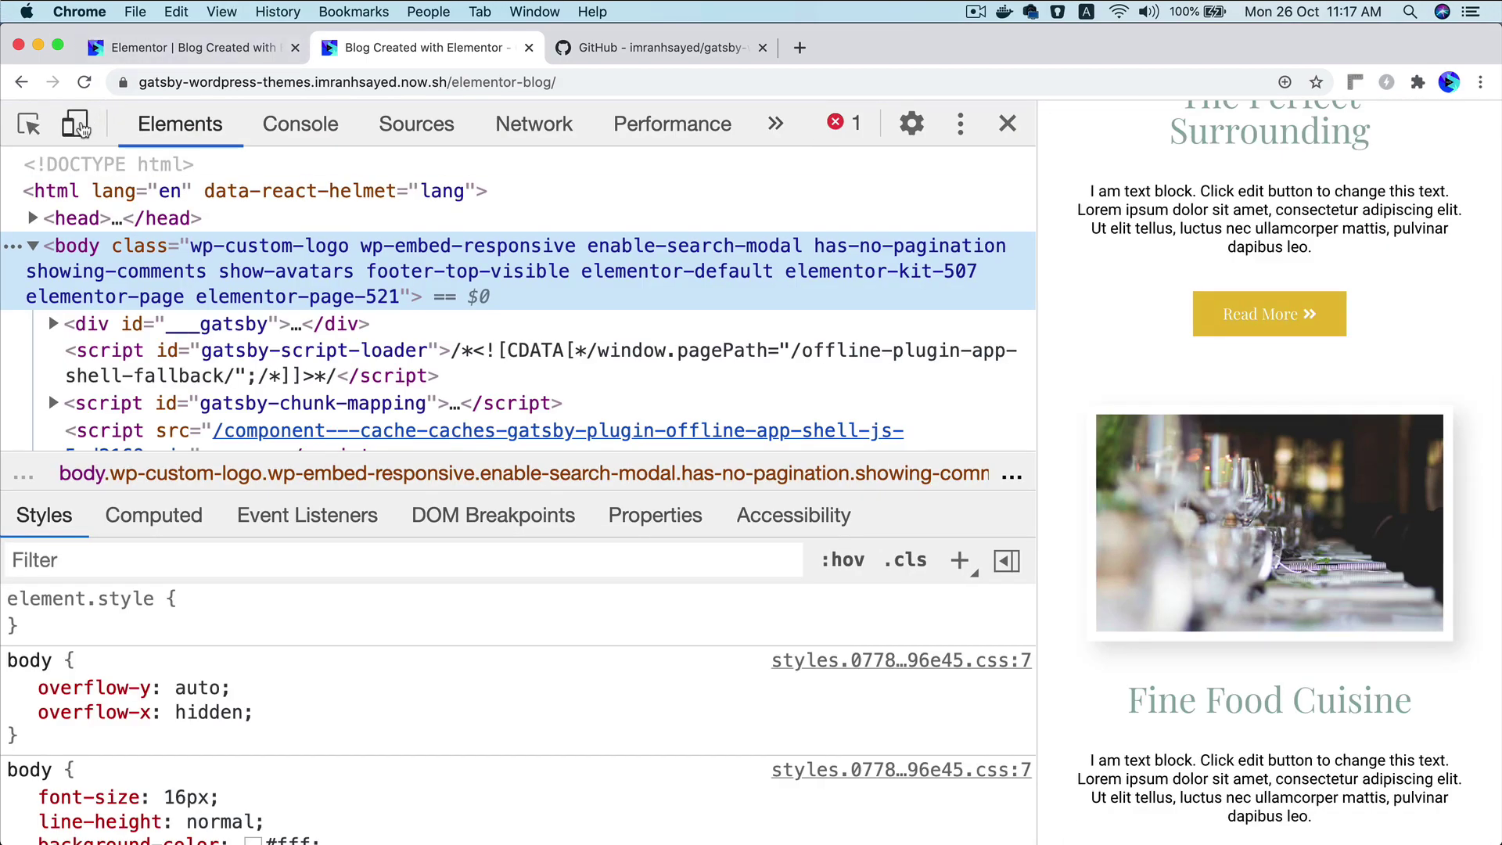
pyautogui.click(78, 124)
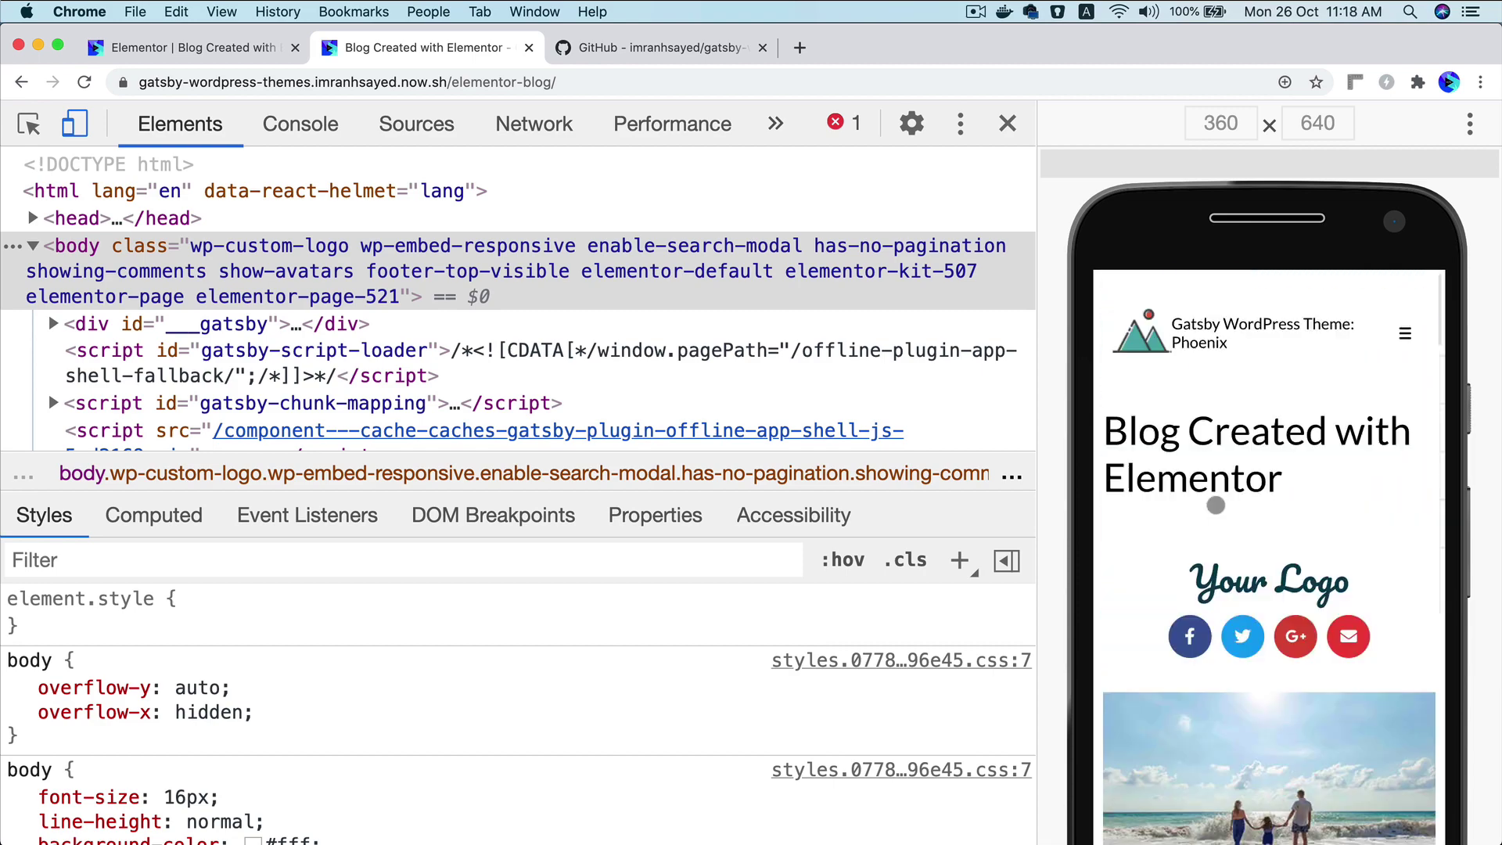
pyautogui.scroll(-15, 1216, 506)
pyautogui.scroll(3, 1216, 505)
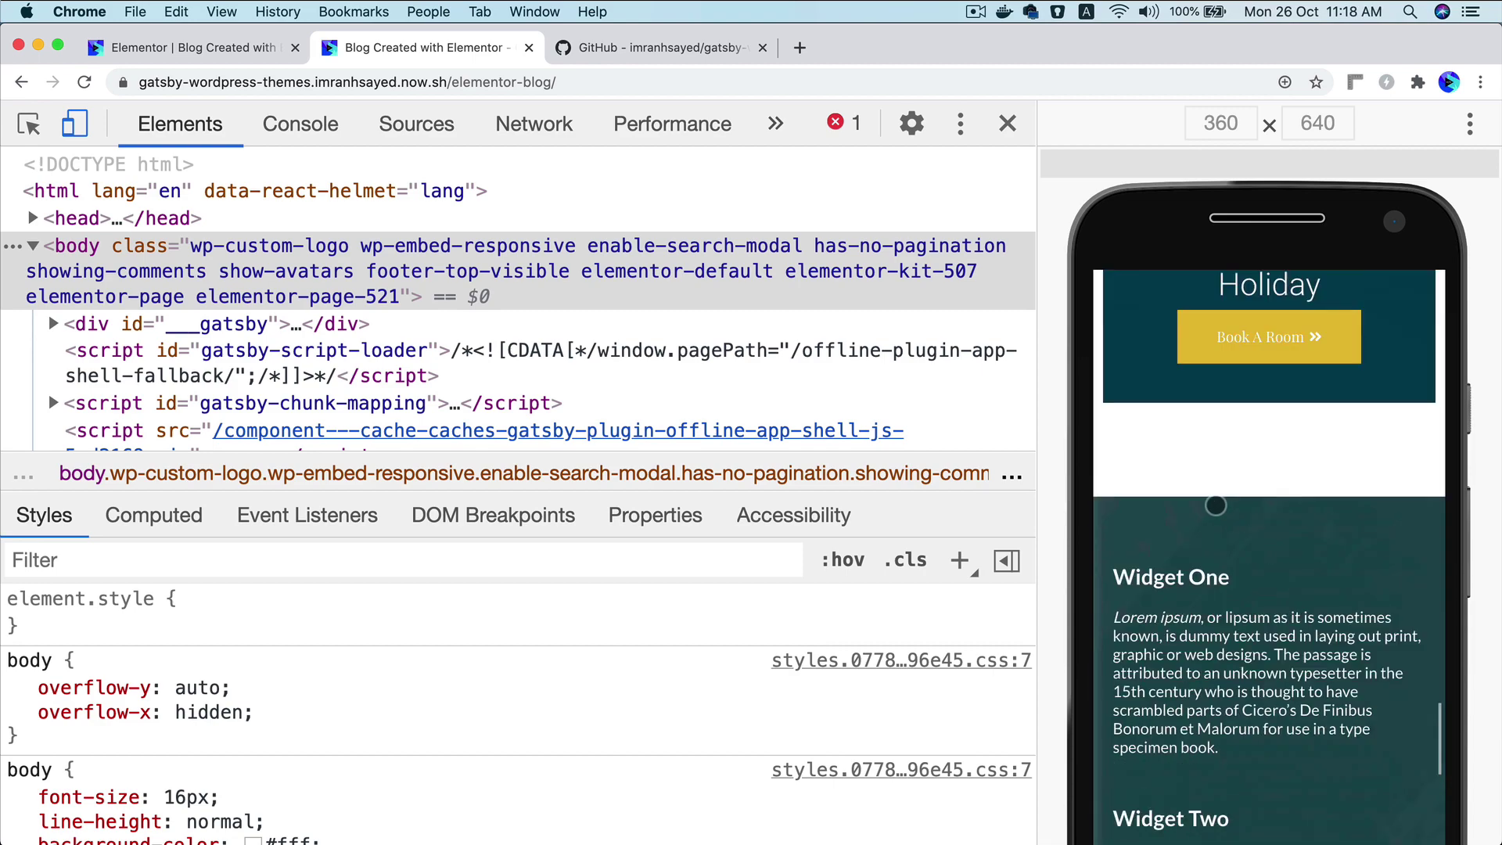
pyautogui.click(1008, 123)
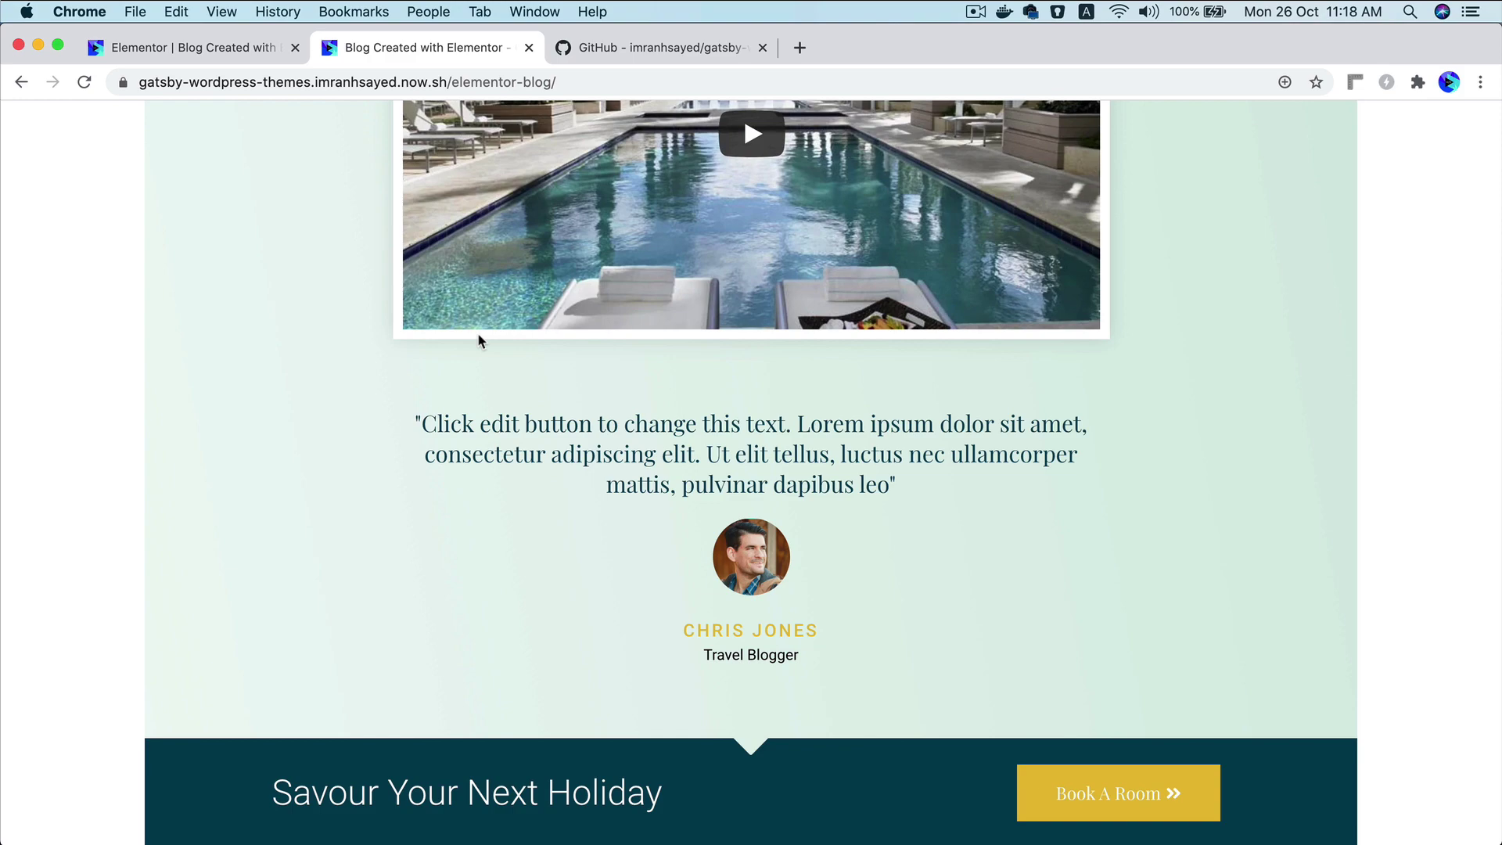
pyautogui.scroll(20, 481, 333)
# Compare the Gatsby home page with the Customizer's Site Identity title and tagline 'Gatsby WordPress Theme: Phoenix'.
pyautogui.click(423, 148)
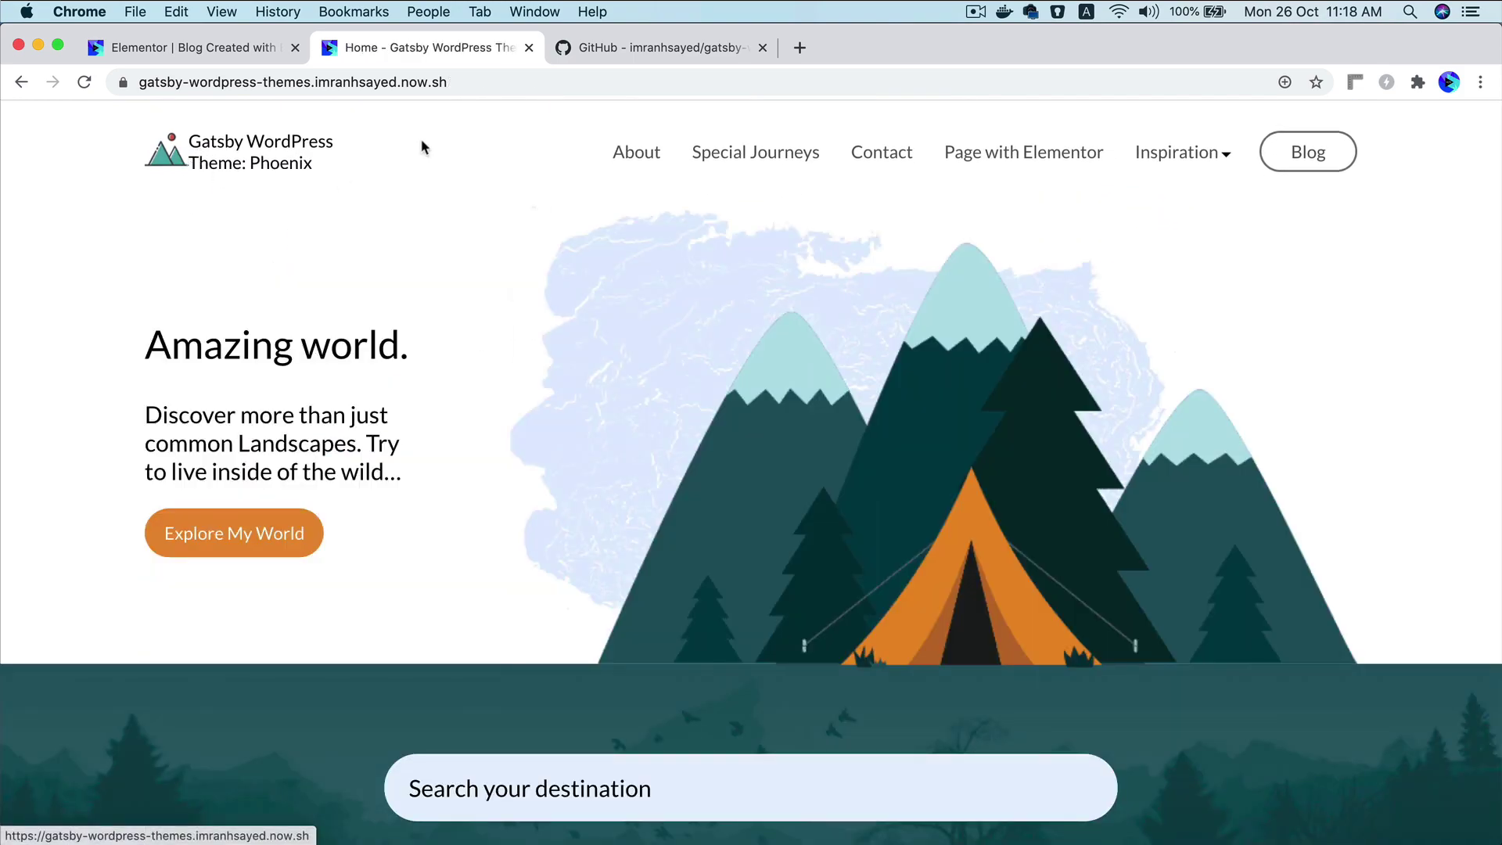
pyautogui.click(219, 48)
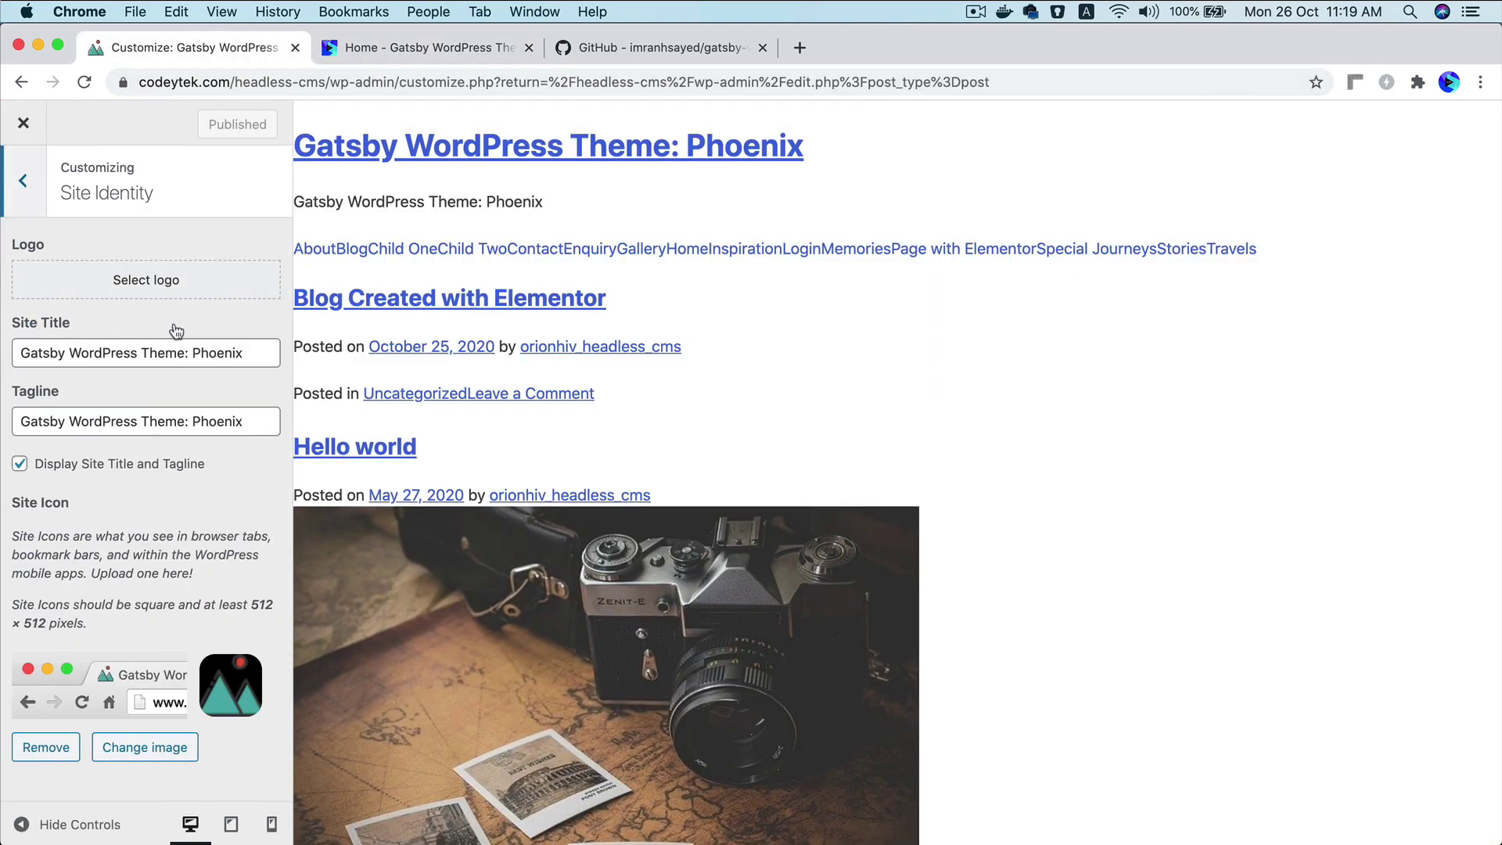
pyautogui.click(439, 52)
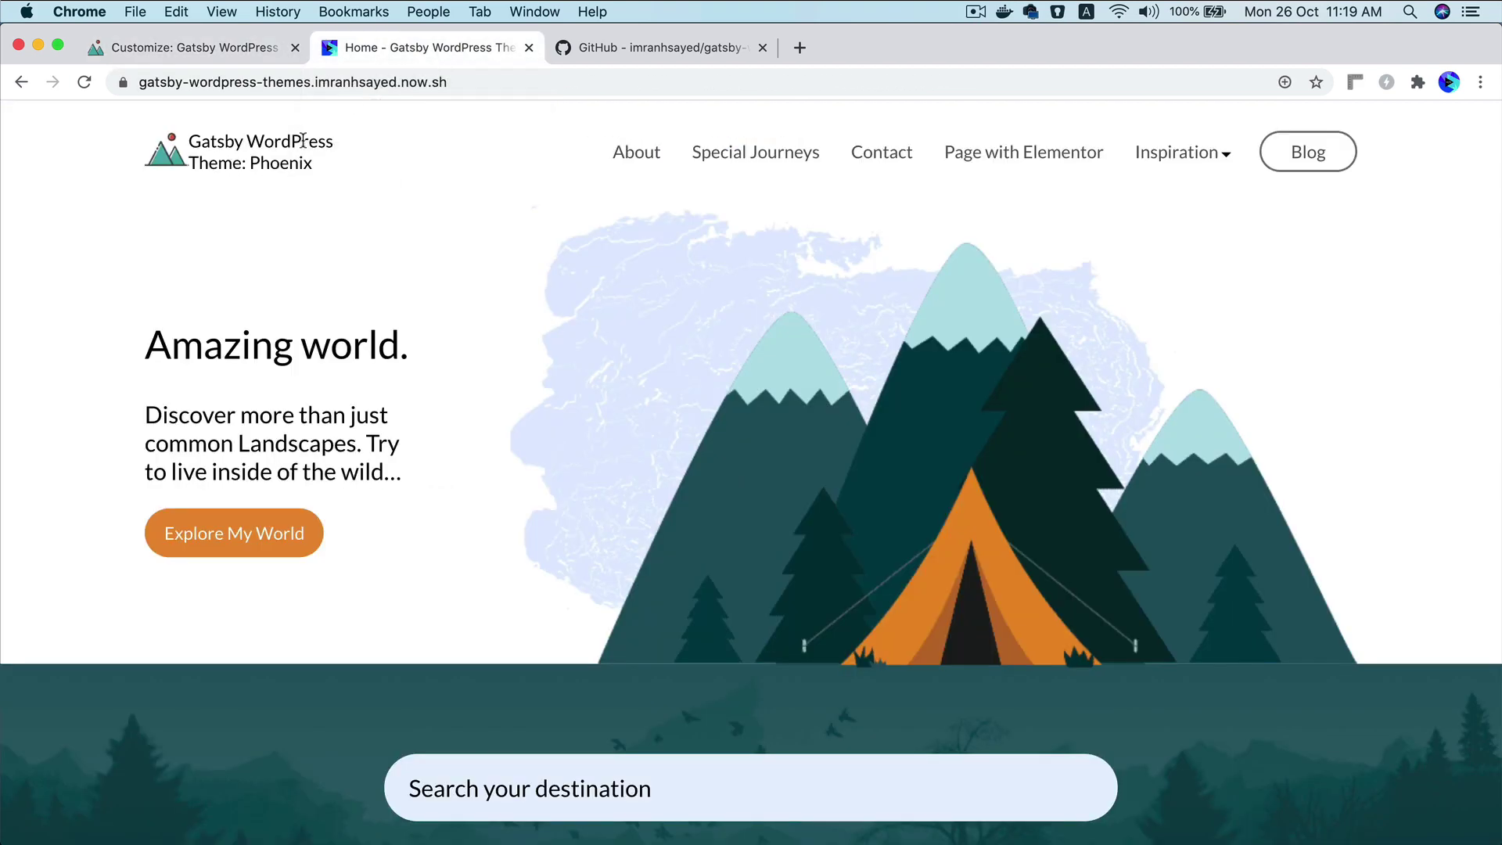
pyautogui.click(195, 48)
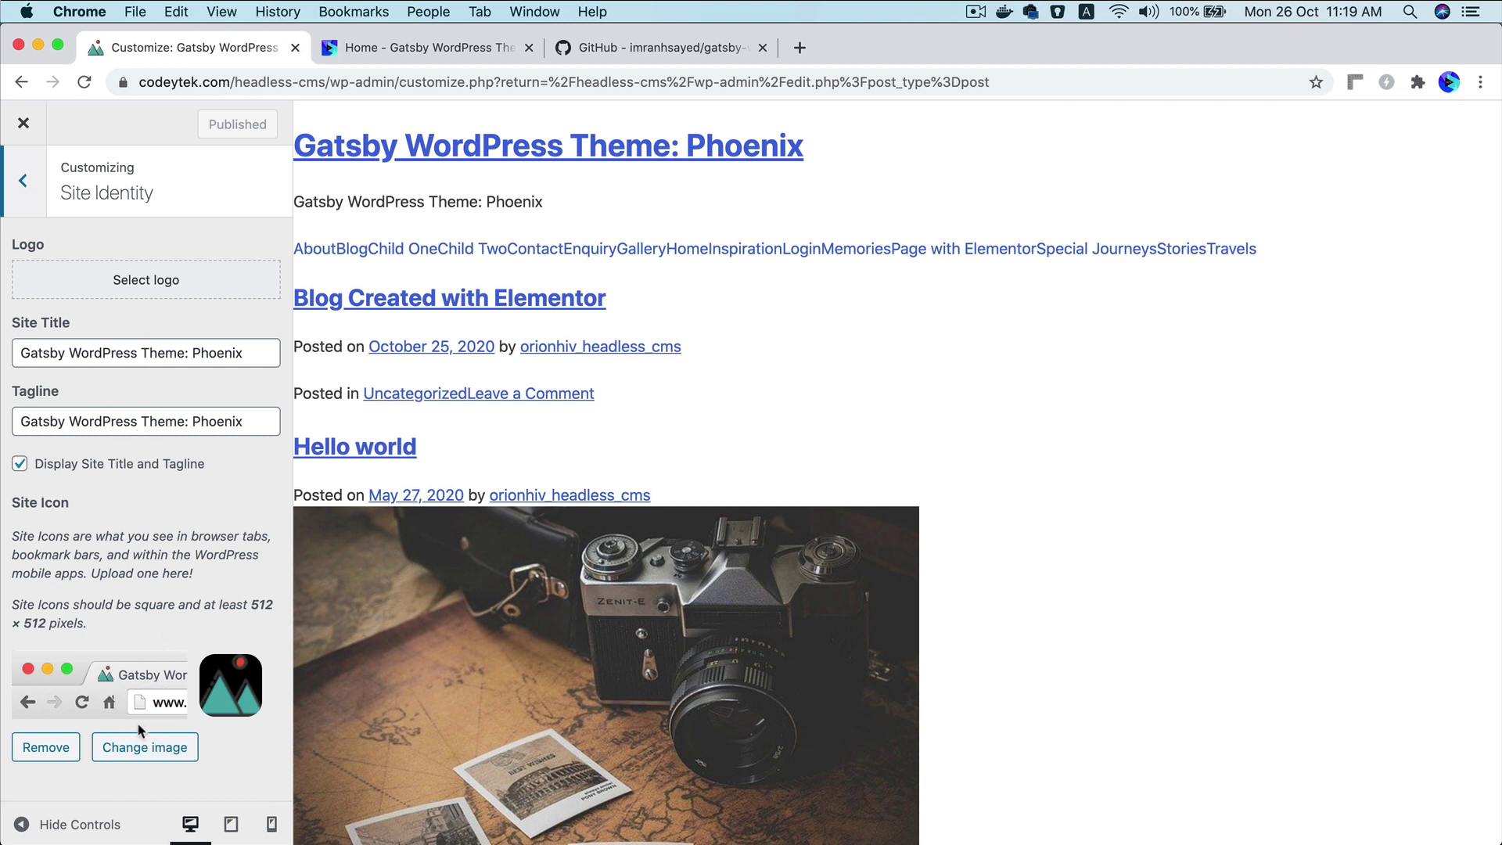
# Compare the Customizer's Header Menu items with the Gatsby home page header.
pyautogui.click(29, 199)
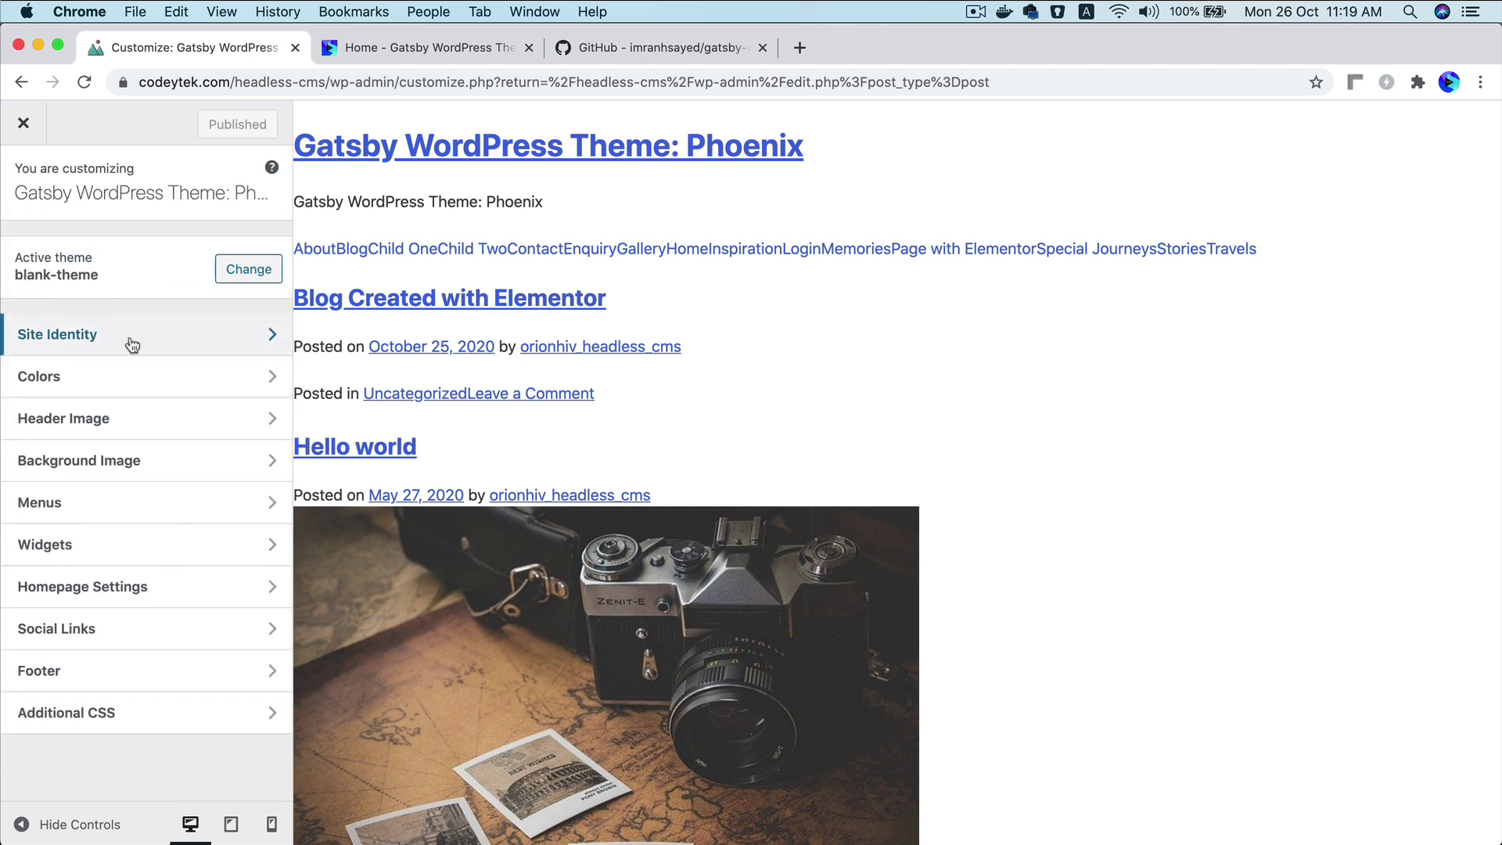
pyautogui.click(156, 515)
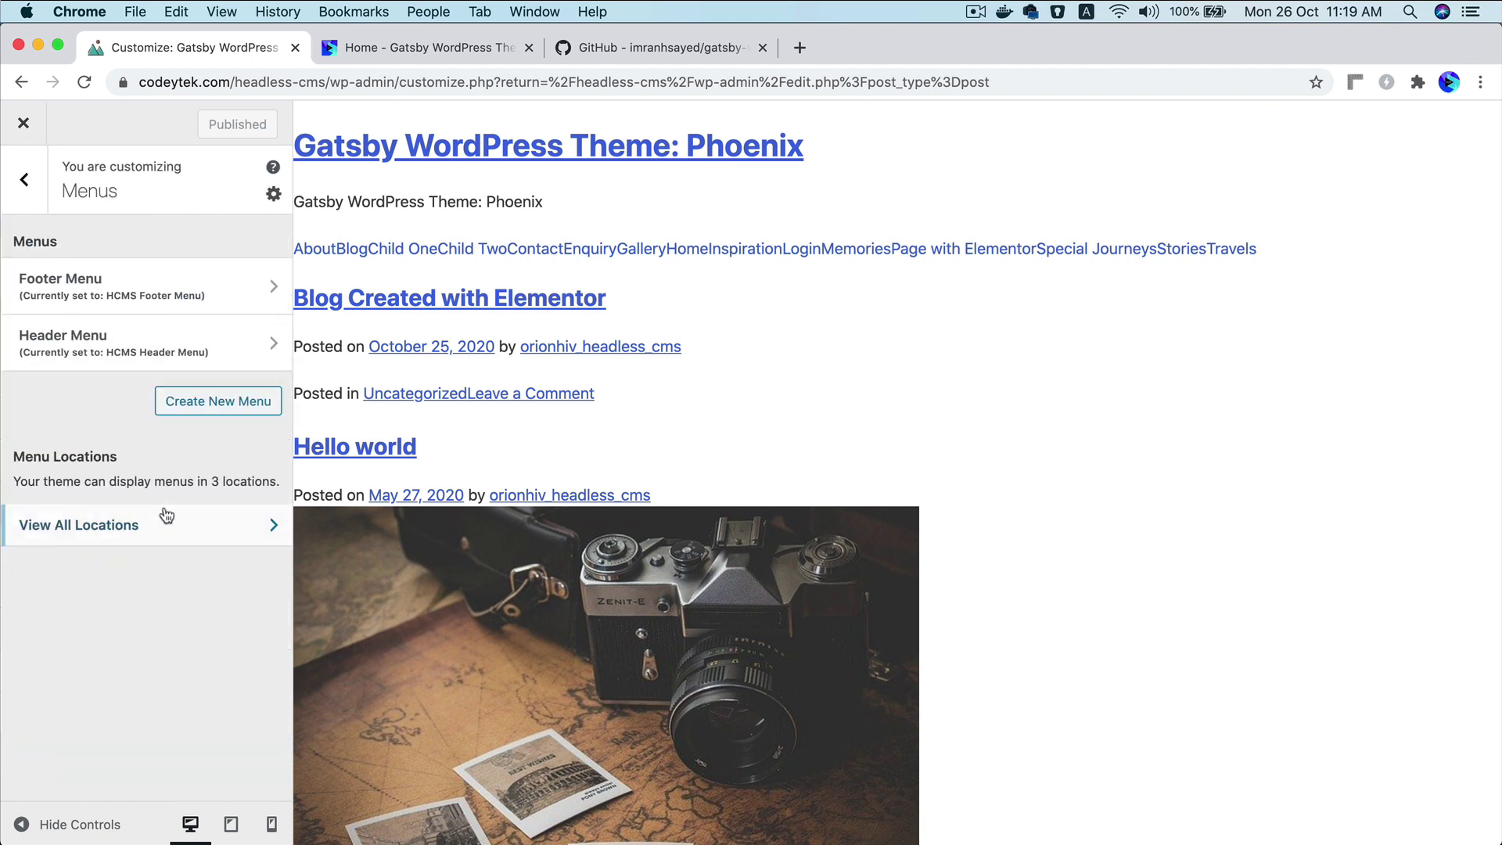
pyautogui.click(175, 349)
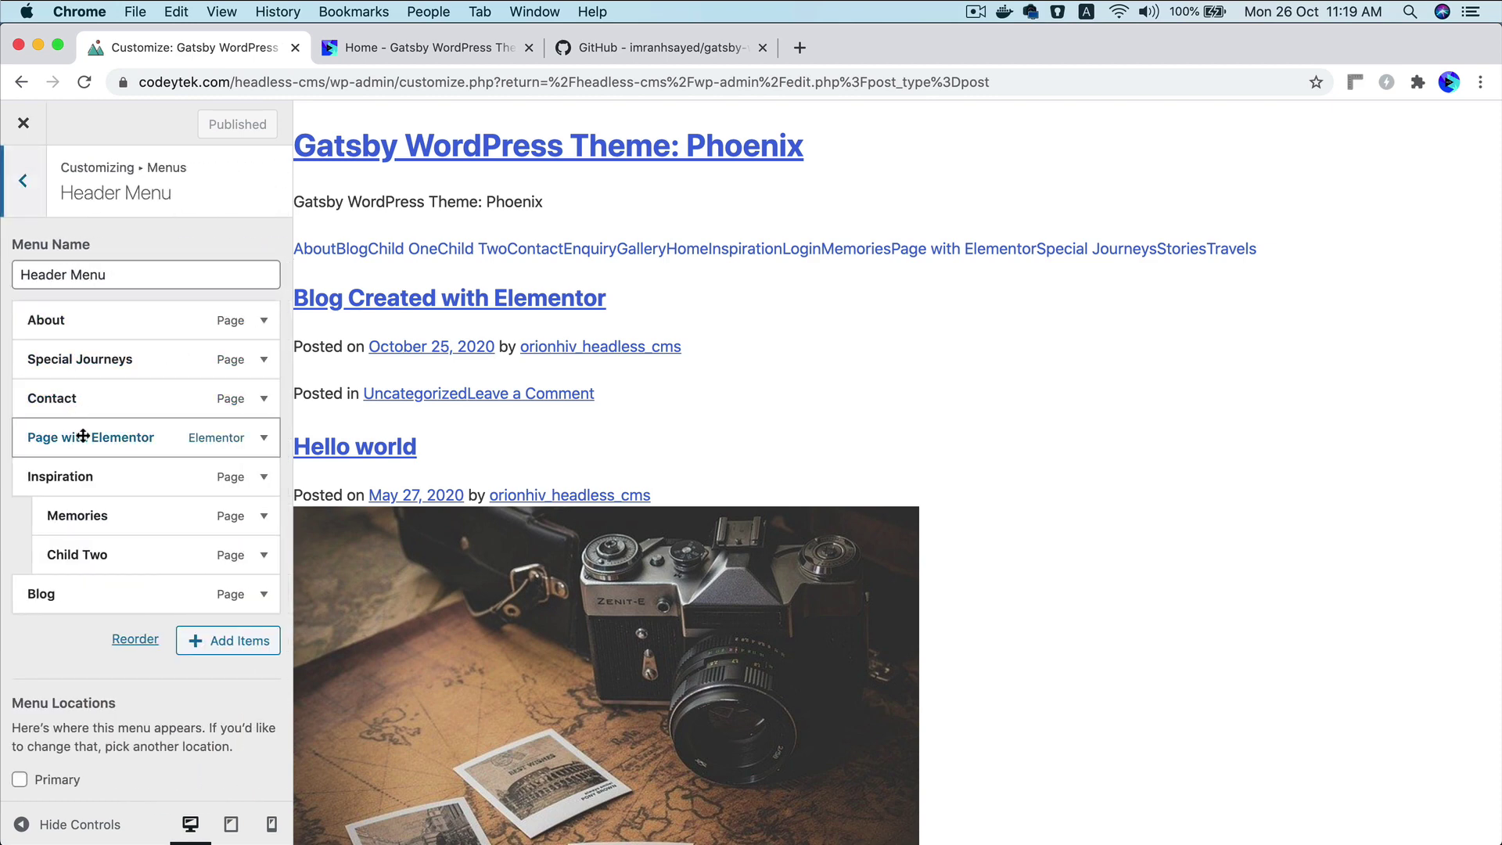
pyautogui.click(459, 52)
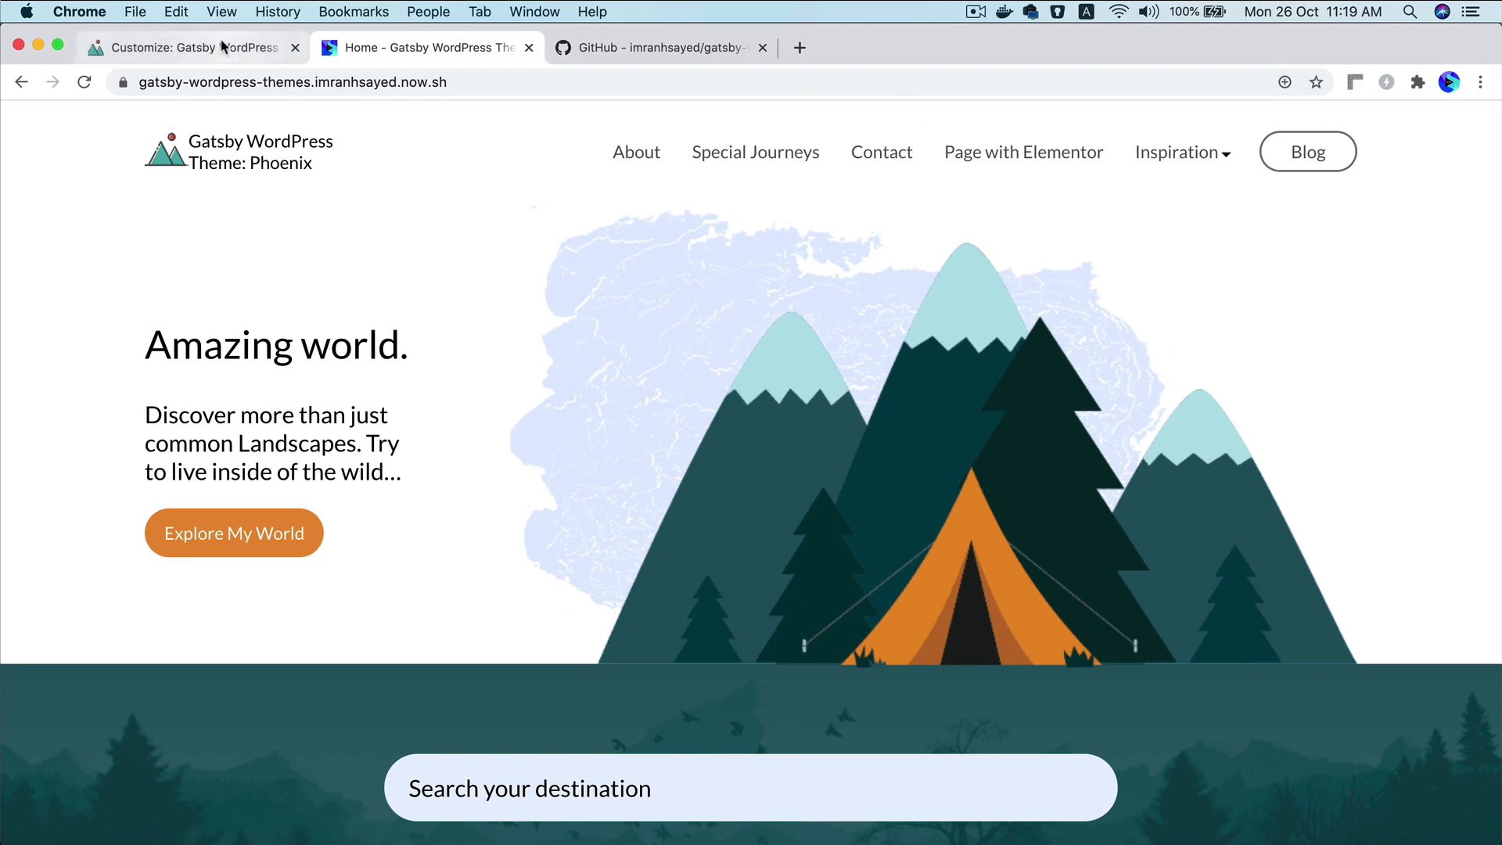
pyautogui.click(195, 48)
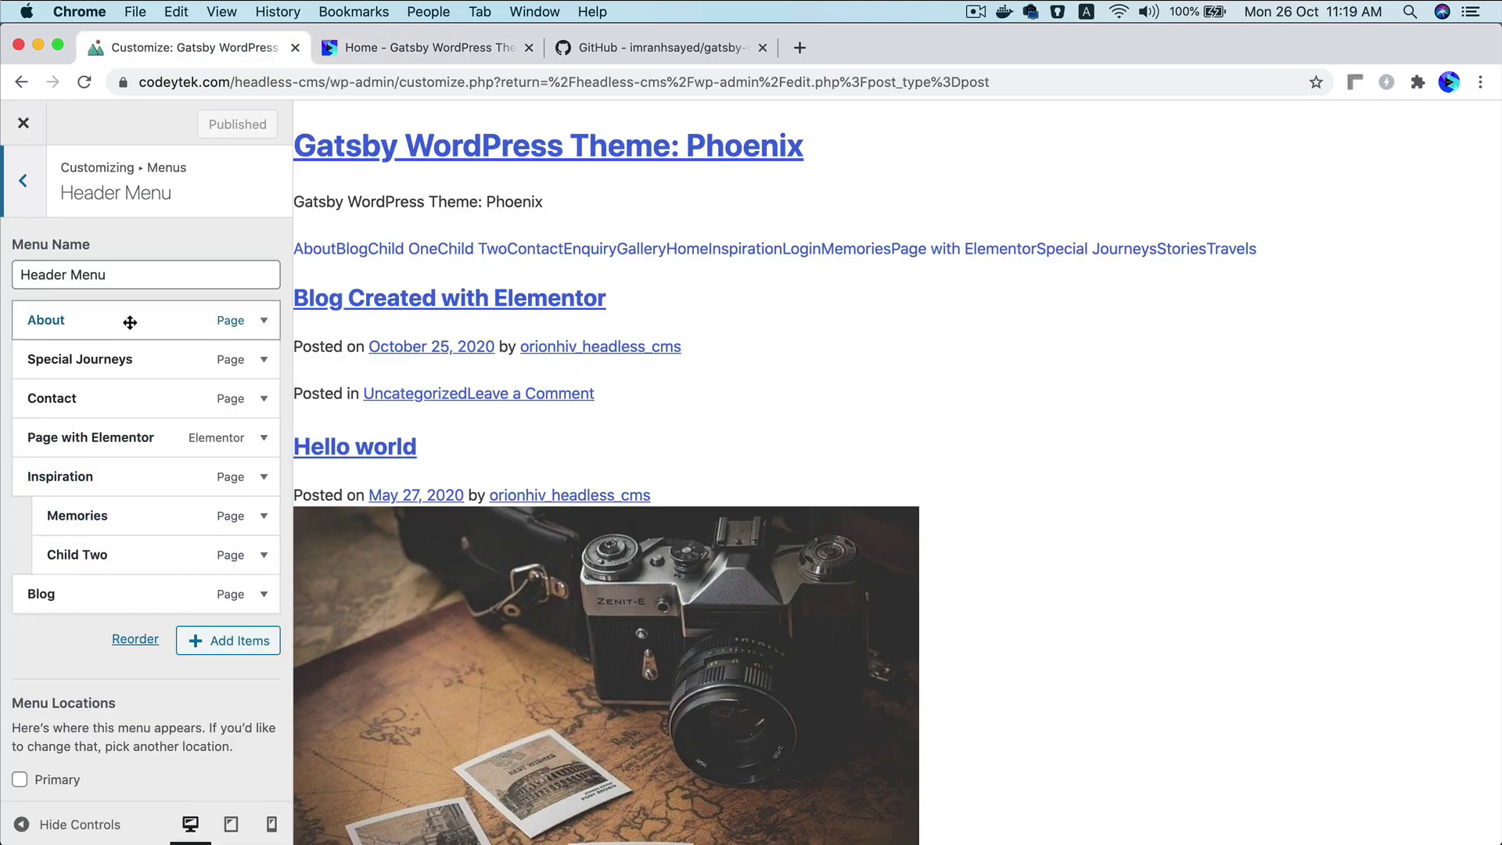
# Compare the Footer Menu items with the links in the Gatsby site footer.
pyautogui.click(9, 194)
pyautogui.click(55, 282)
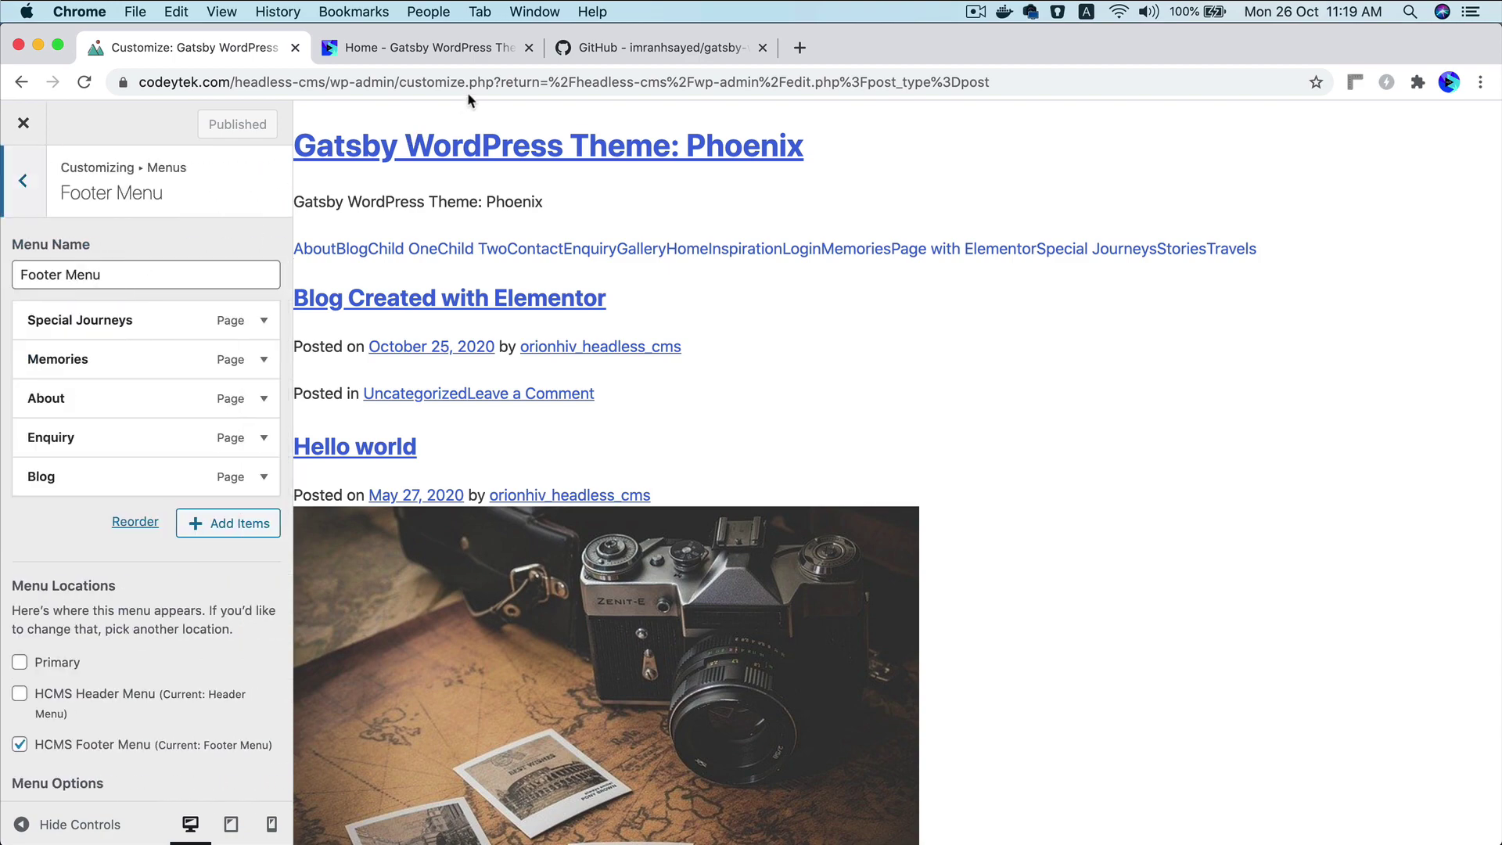
pyautogui.click(429, 59)
pyautogui.scroll(-15, 927, 715)
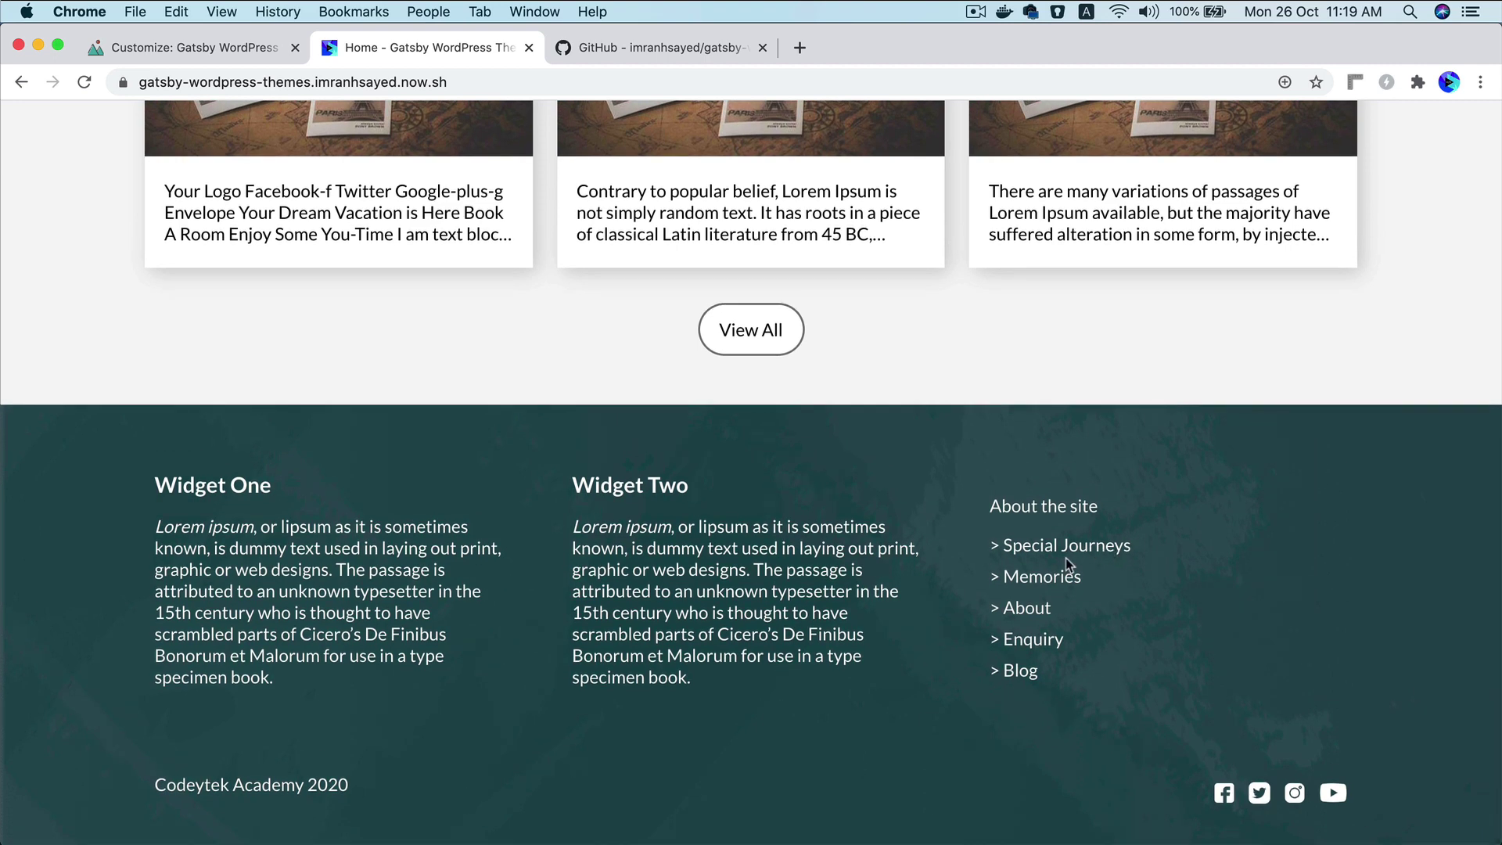
pyautogui.click(266, 53)
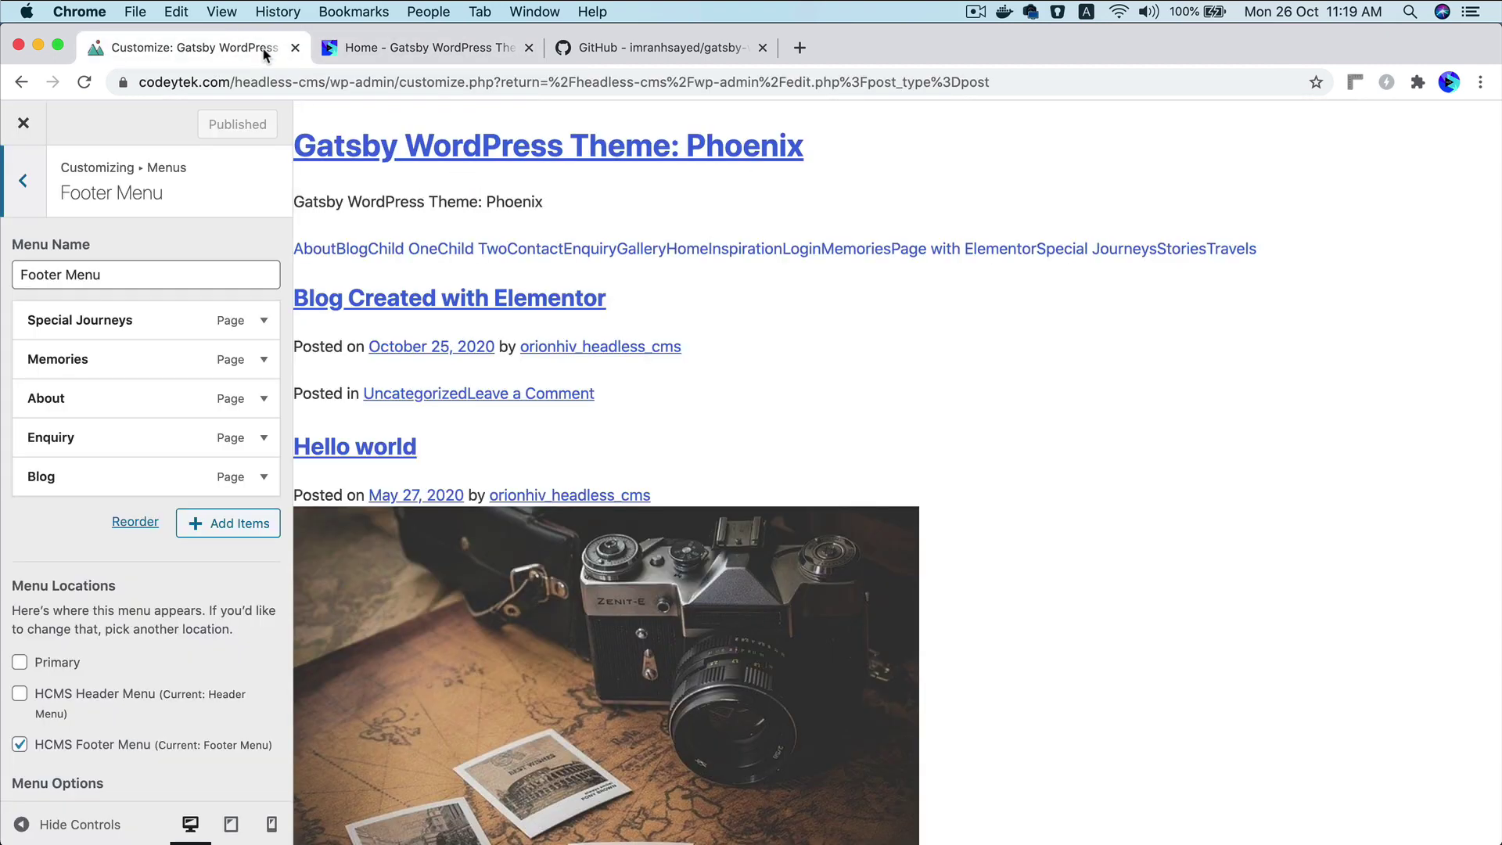
# Check the Social Links settings against the footer's Facebook, Twitter, Instagram and YouTube icons.
pyautogui.click(18, 183)
pyautogui.click(26, 177)
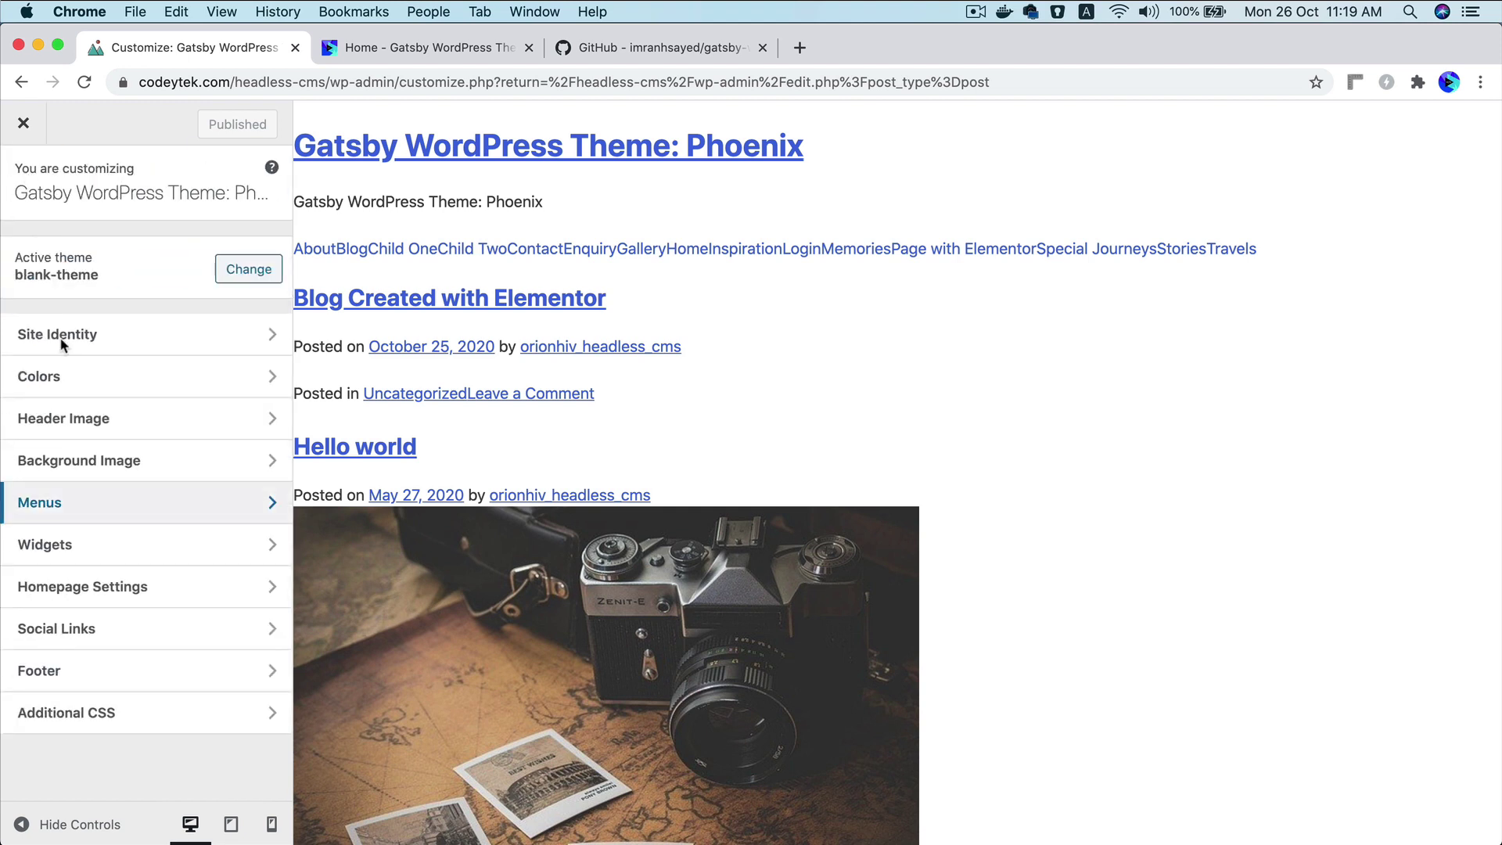
pyautogui.click(88, 628)
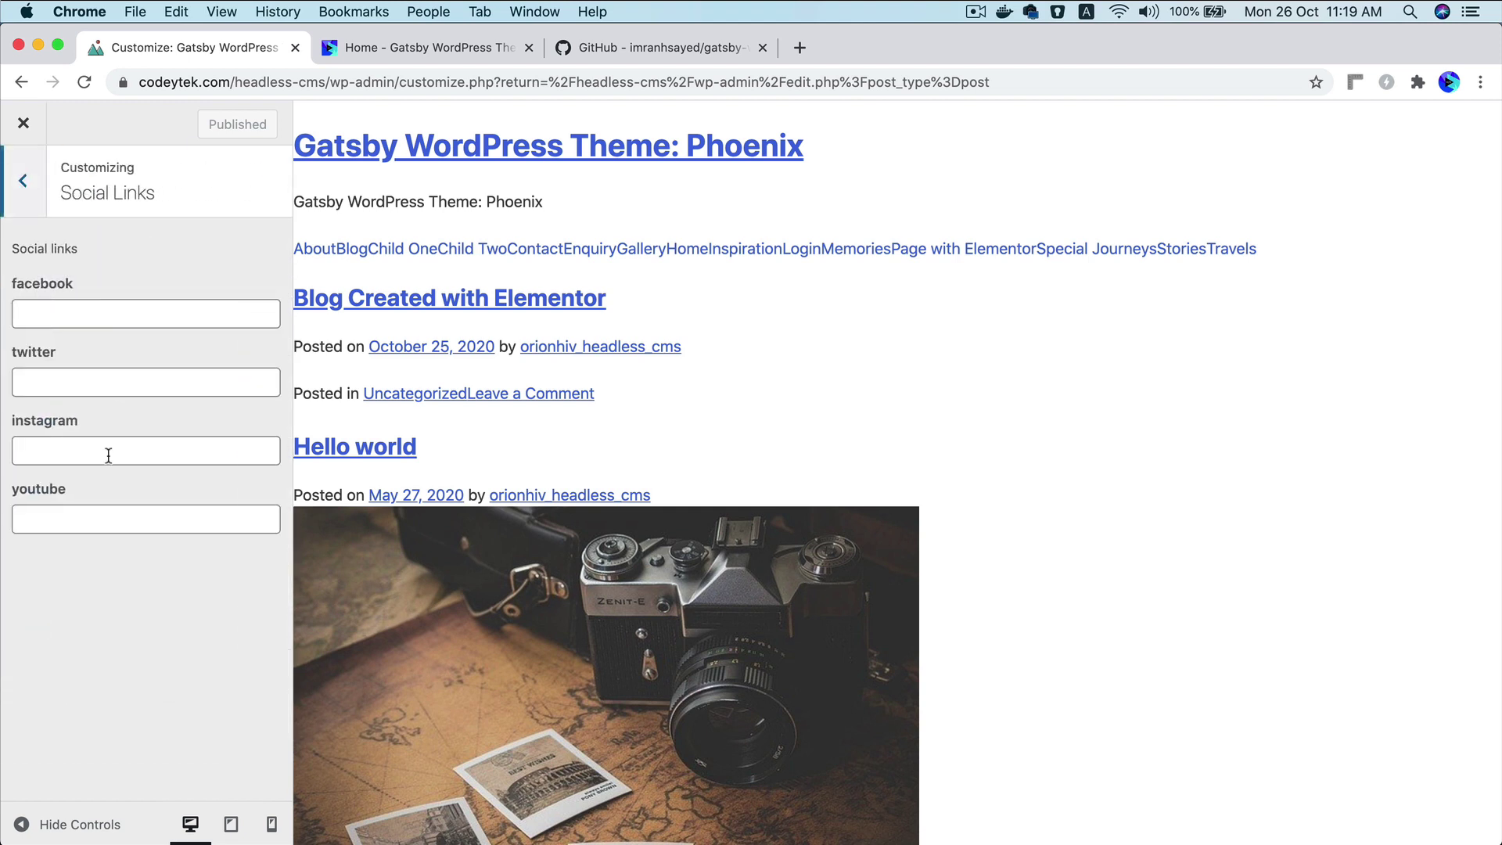
pyautogui.click(404, 48)
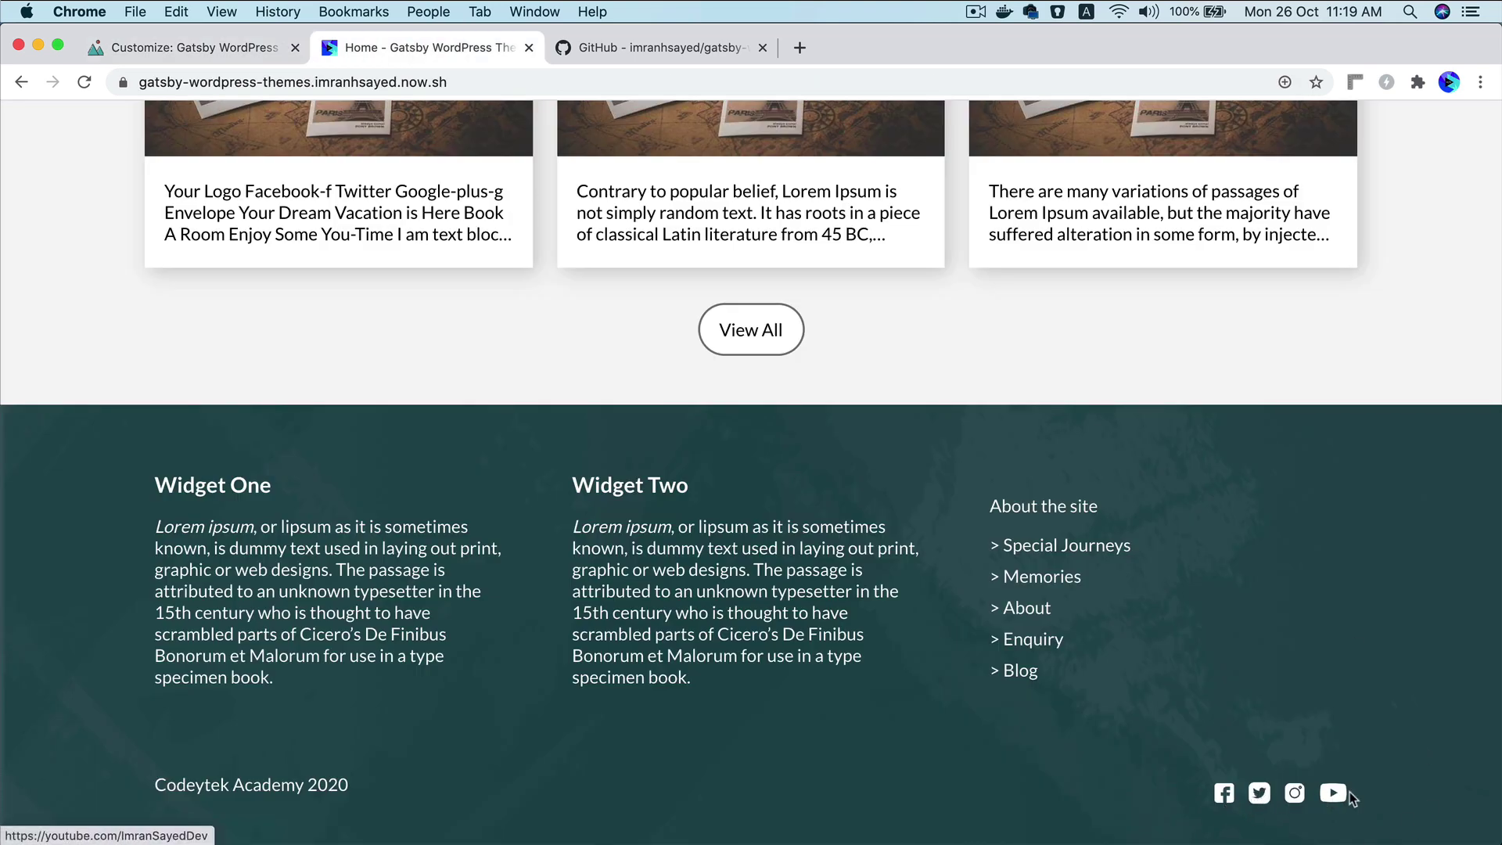
# Look over the social links settings tab again.
pyautogui.click(194, 48)
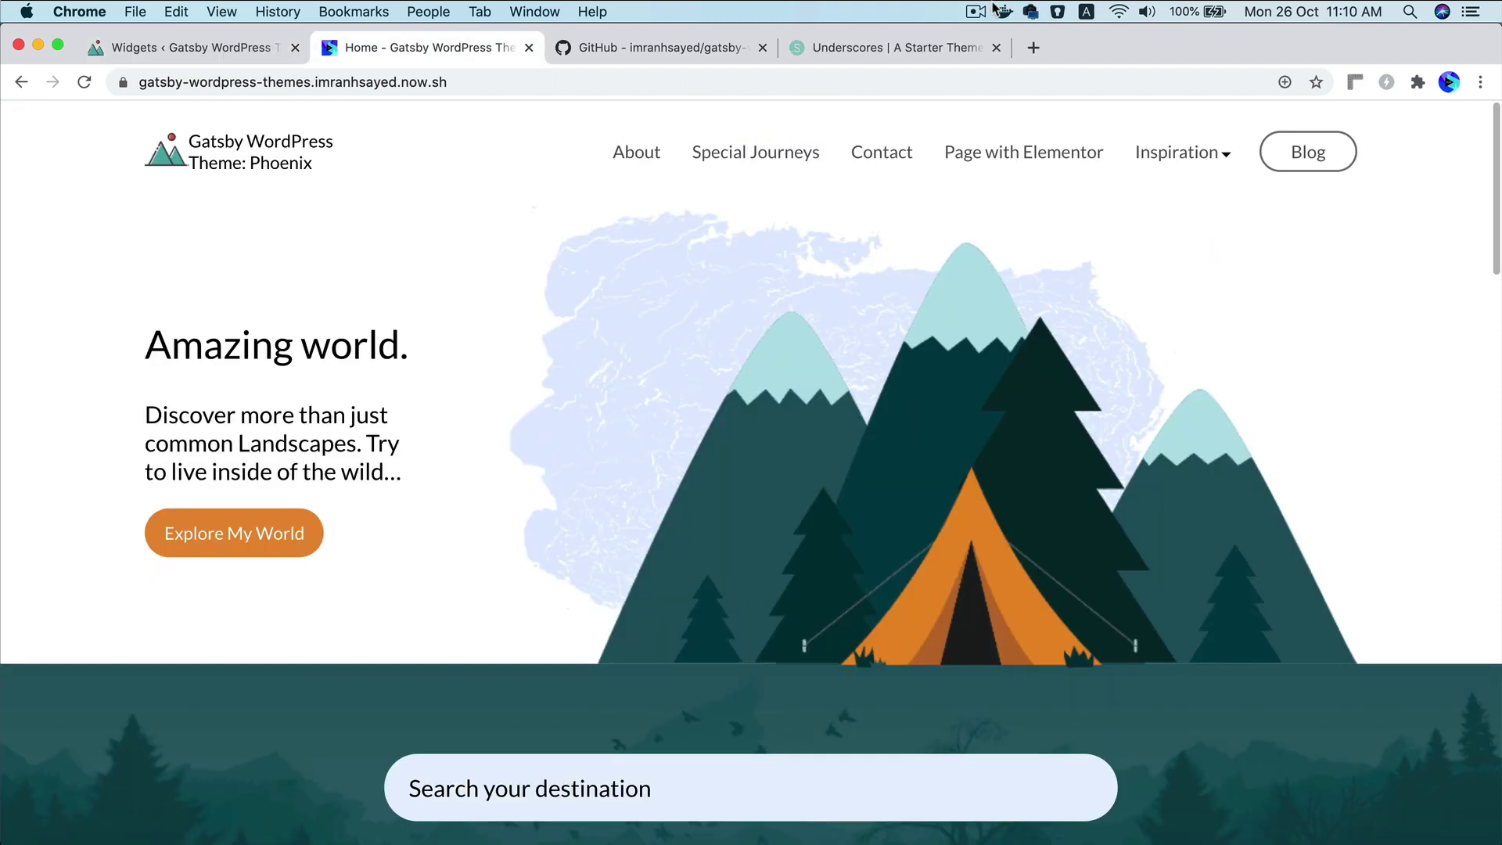
pyautogui.scroll(-5, 689, 437)
pyautogui.scroll(5, 690, 437)
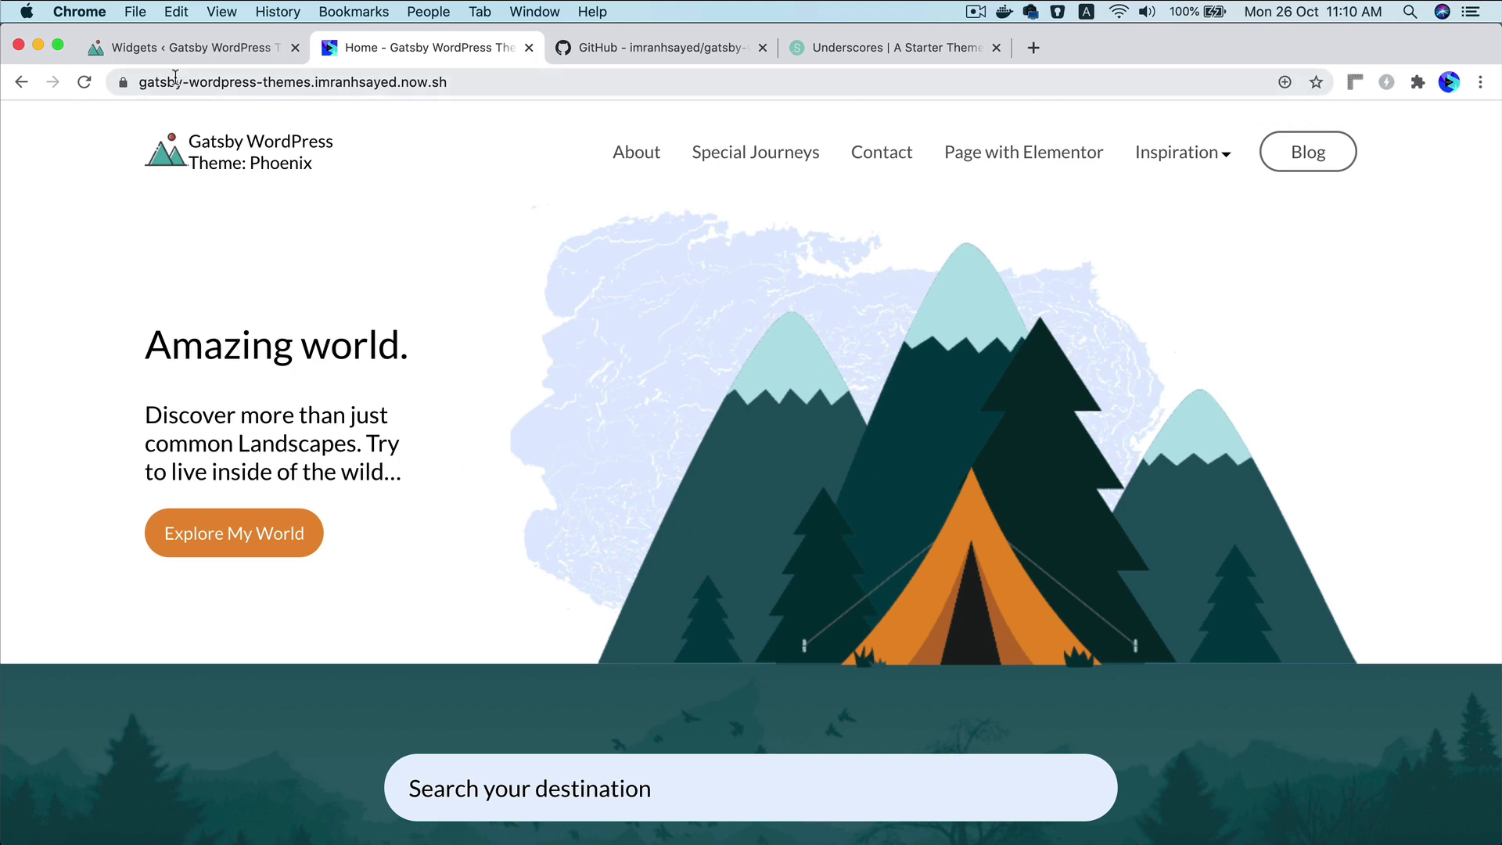
# In wp-admin, open the Home page from All Pages in the block editor.
pyautogui.click(188, 47)
pyautogui.moveTo(112, 377)
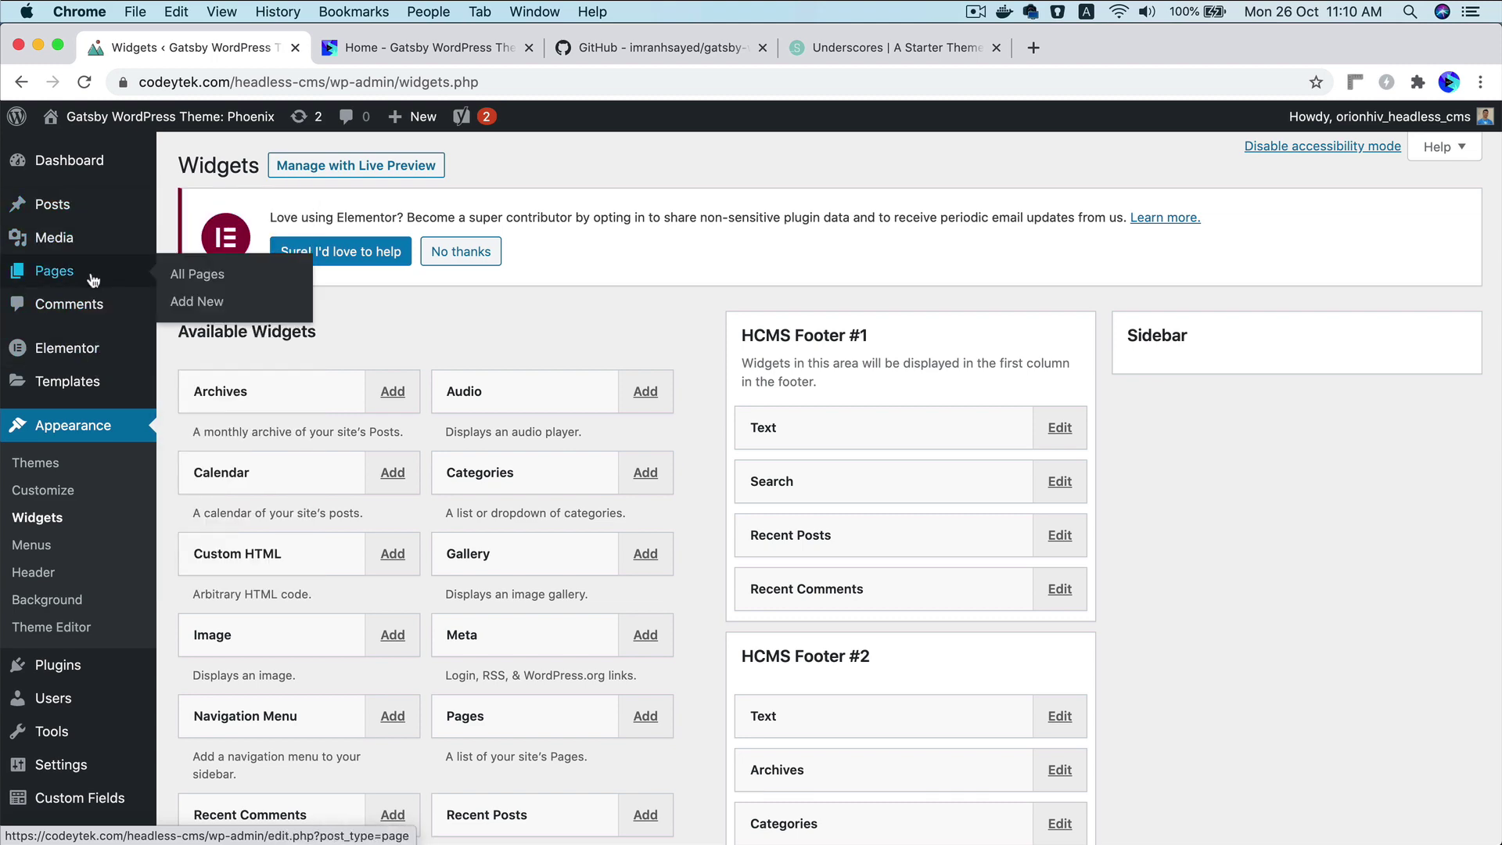
pyautogui.click(55, 271)
pyautogui.click(225, 335)
pyautogui.scroll(-15, 736, 541)
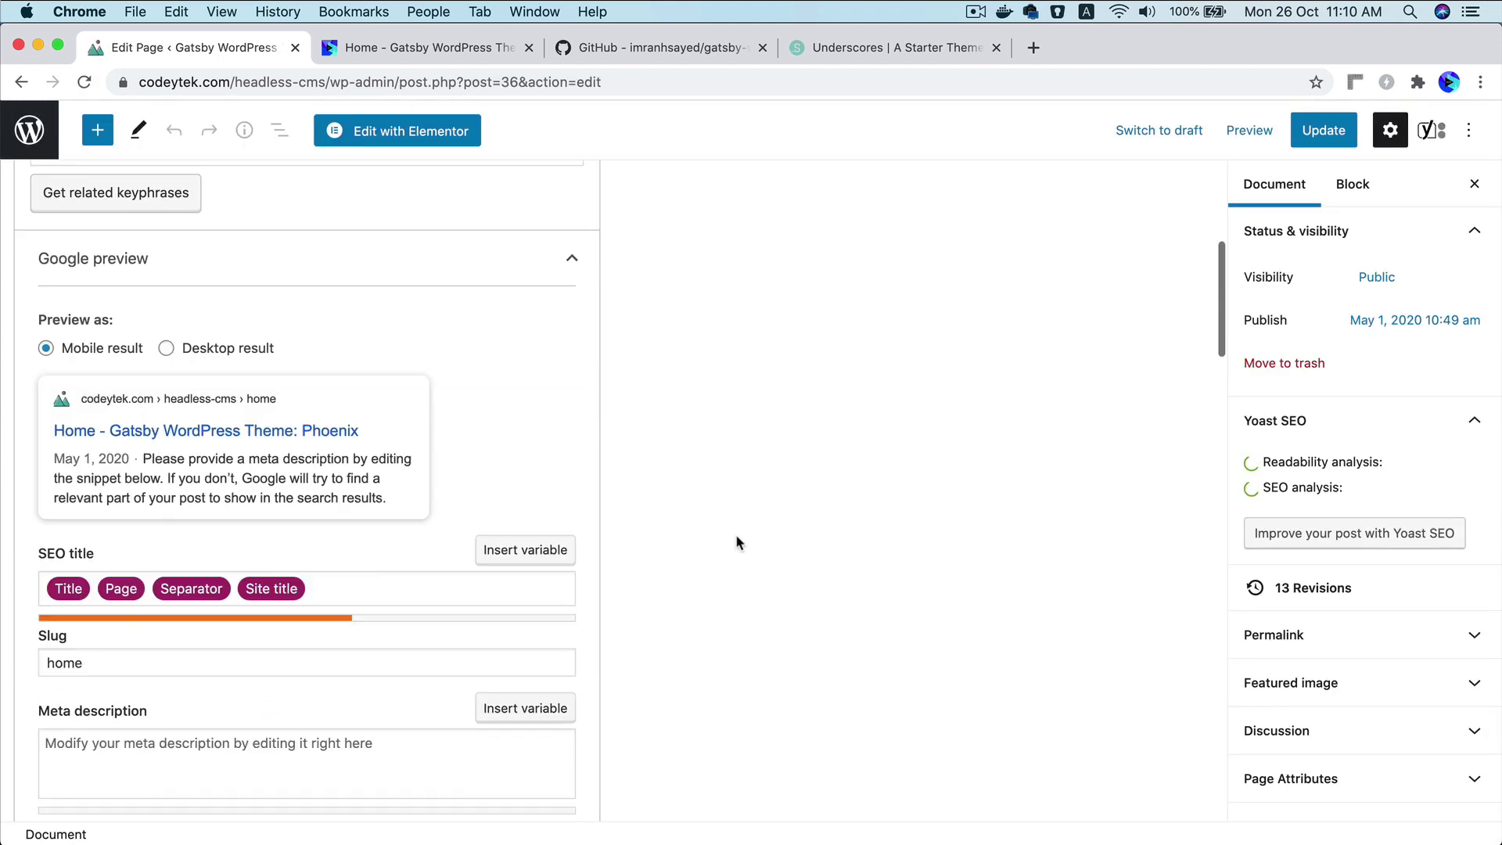
pyautogui.scroll(1, 737, 540)
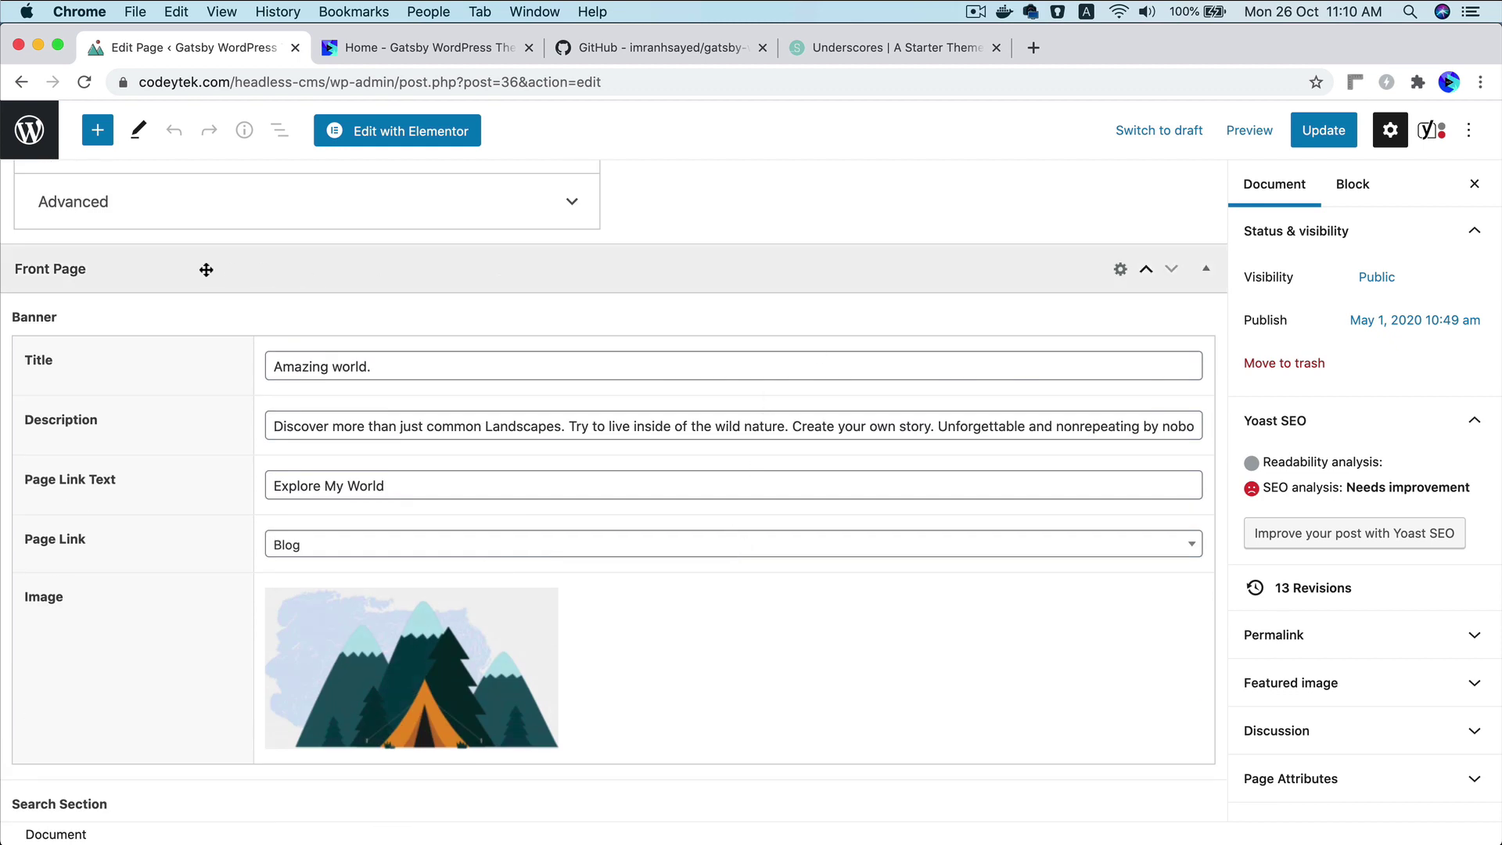
pyautogui.scroll(-2, 206, 269)
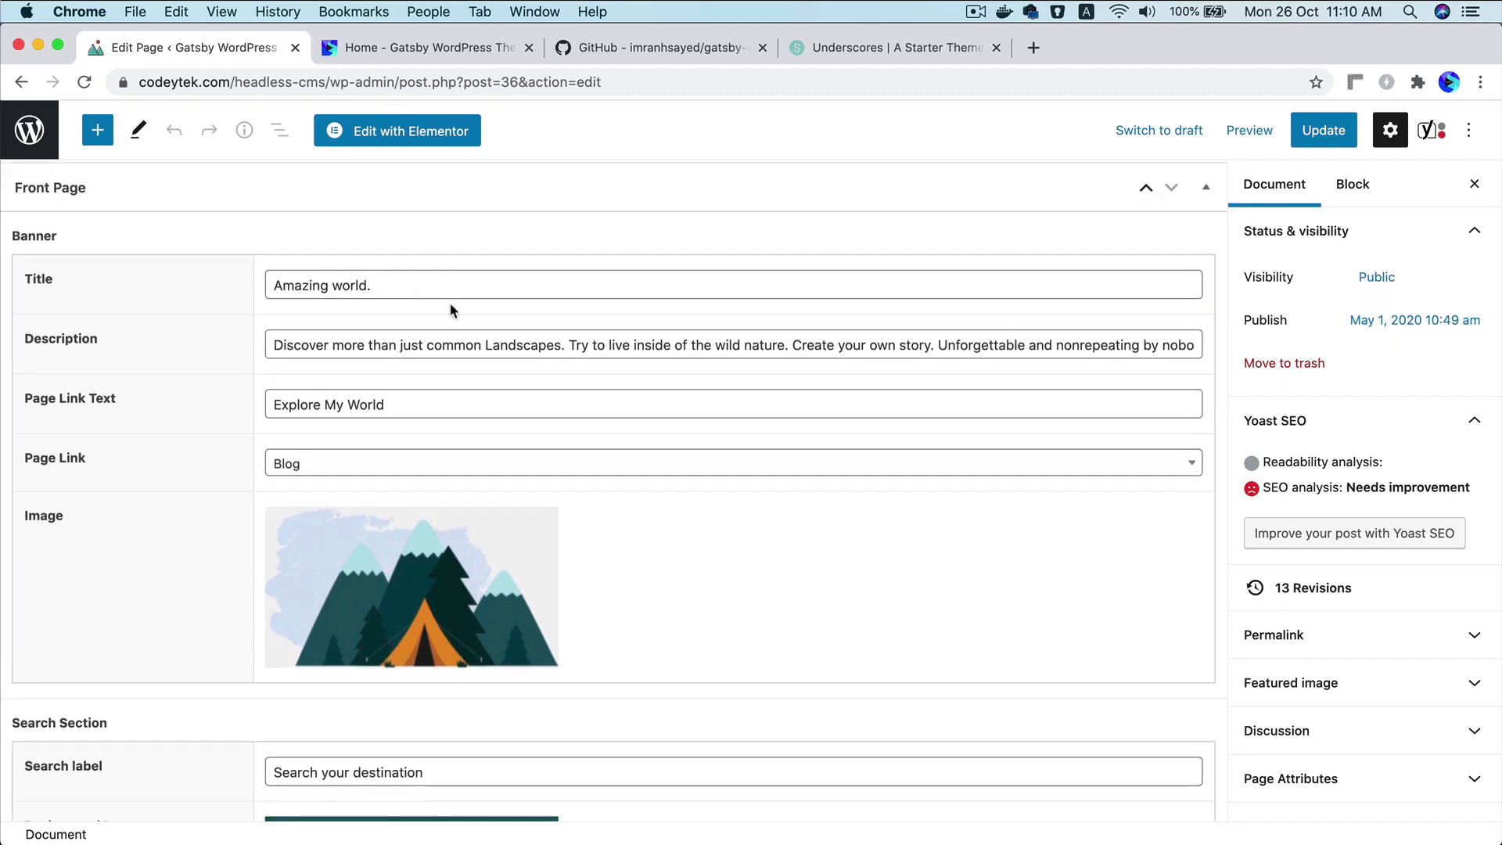
pyautogui.scroll(-8, 405, 592)
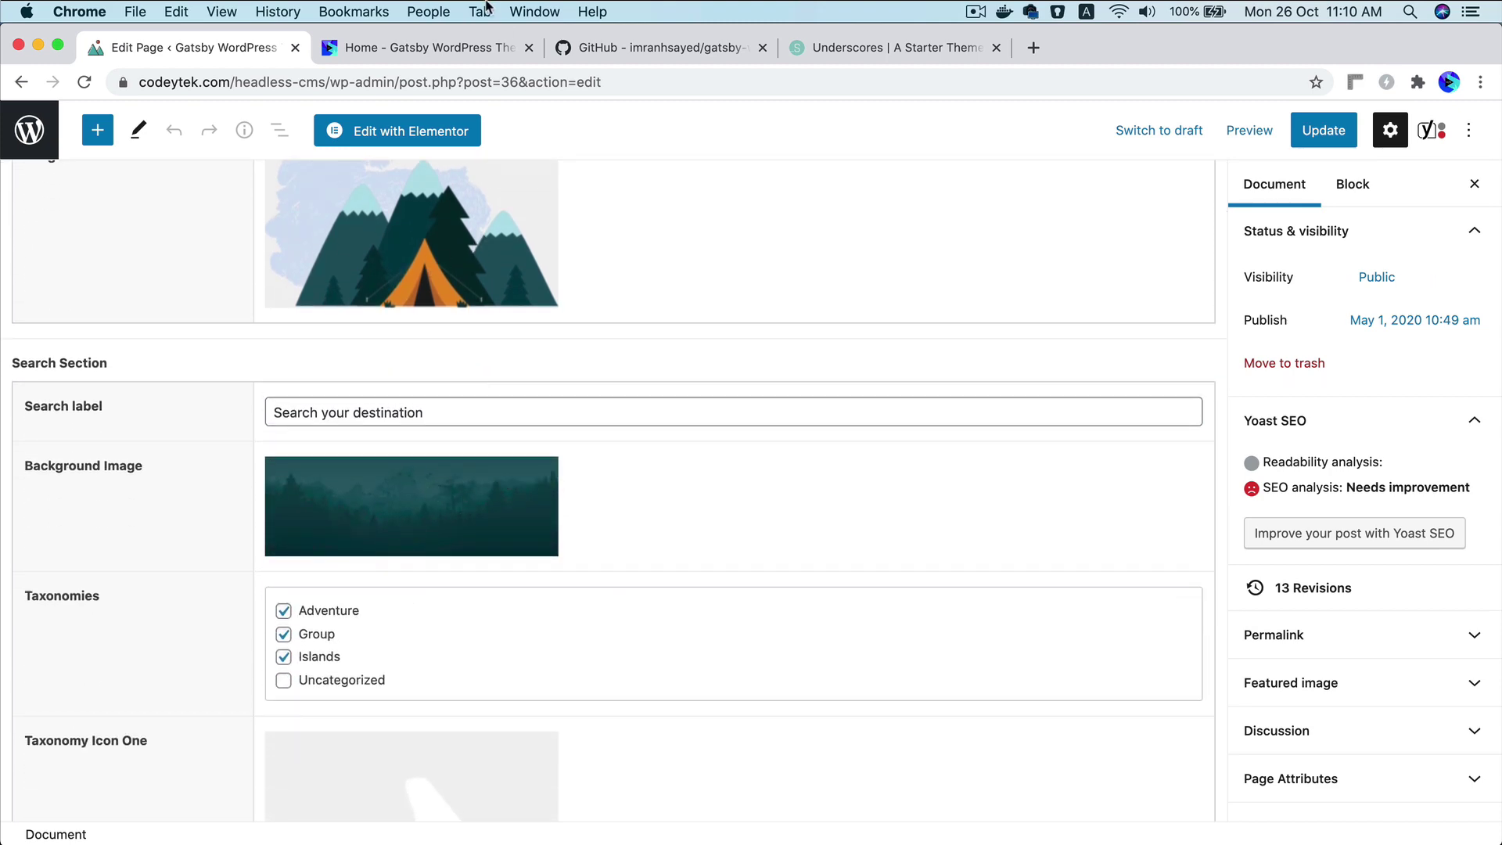
pyautogui.click(397, 71)
pyautogui.click(382, 52)
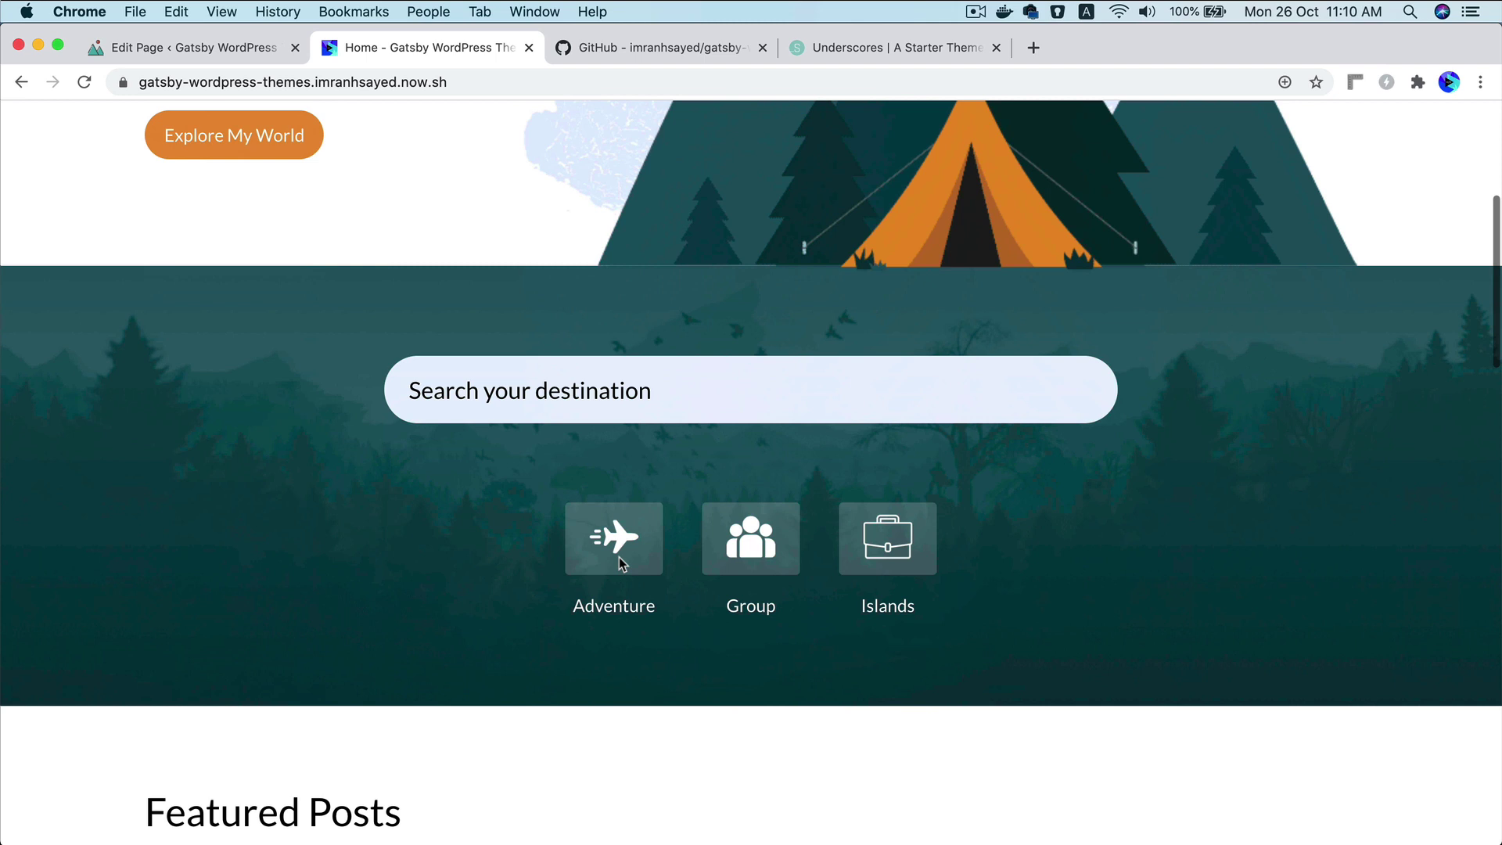
pyautogui.scroll(-2, 618, 557)
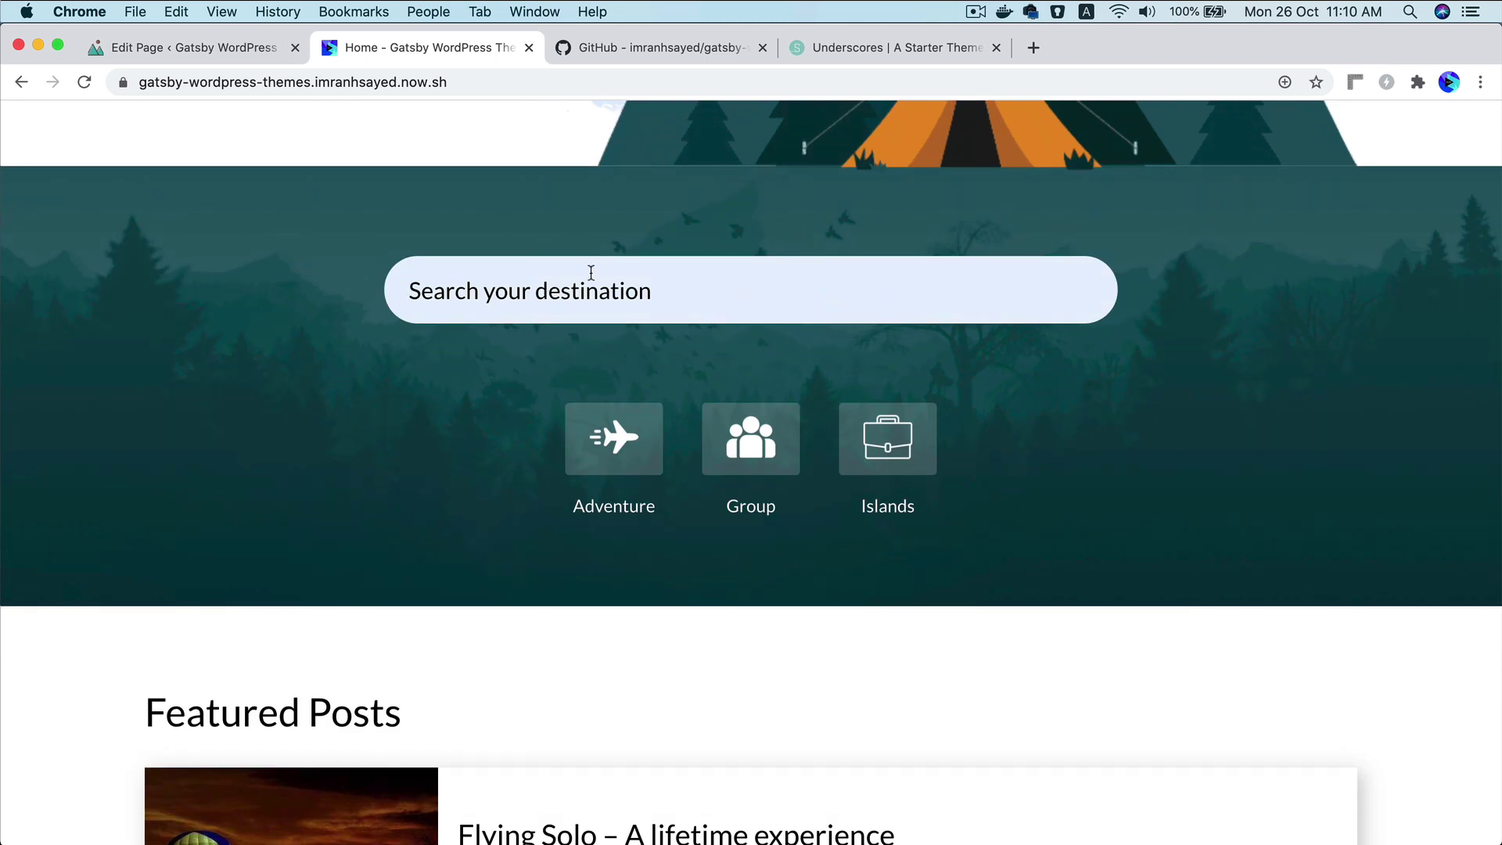
pyautogui.write('hel')
pyautogui.click(579, 360)
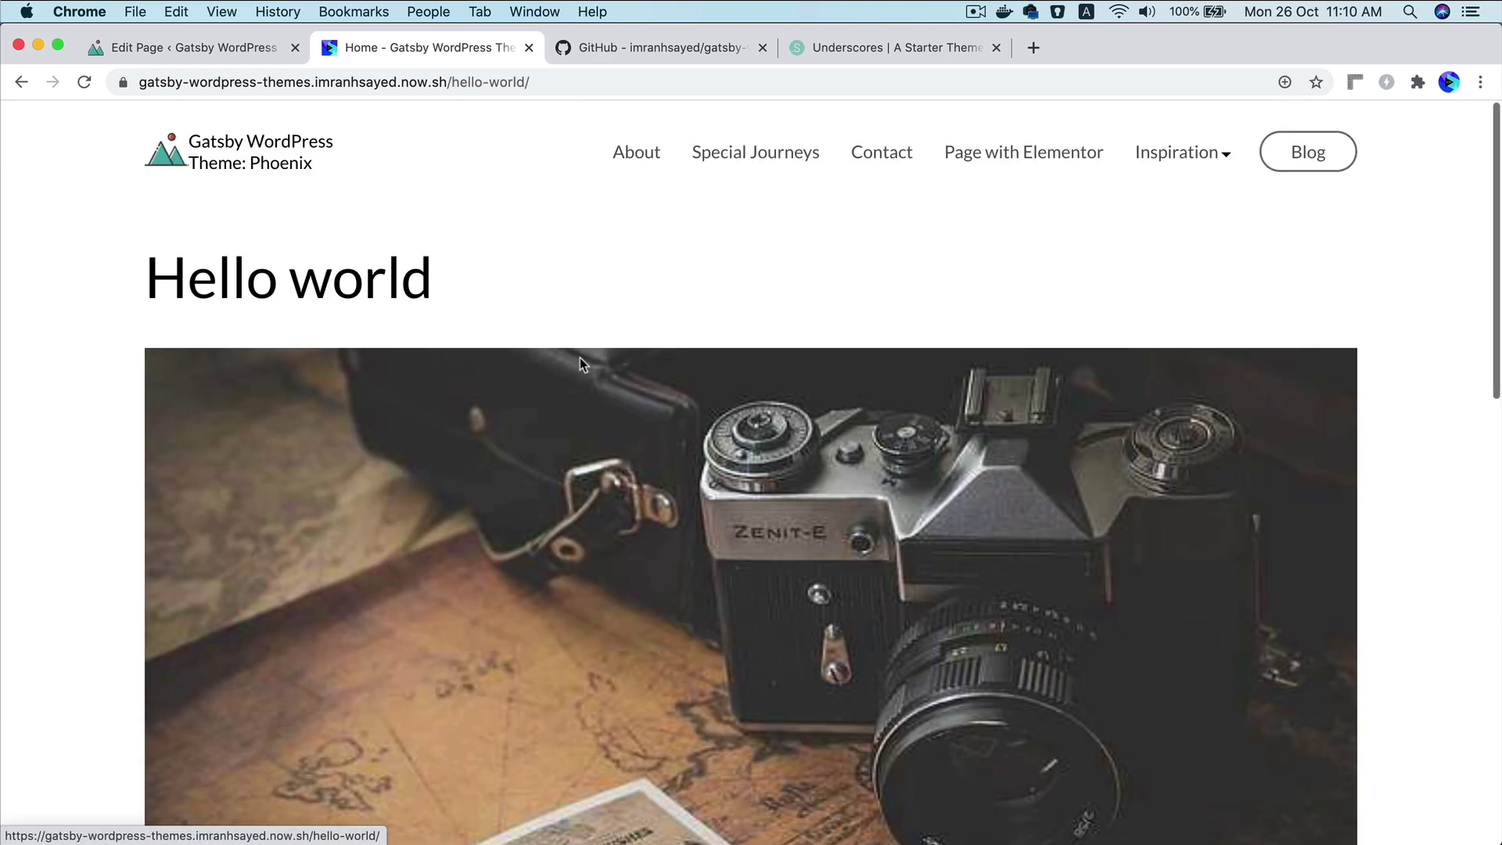
pyautogui.click(174, 157)
pyautogui.scroll(-6, 564, 530)
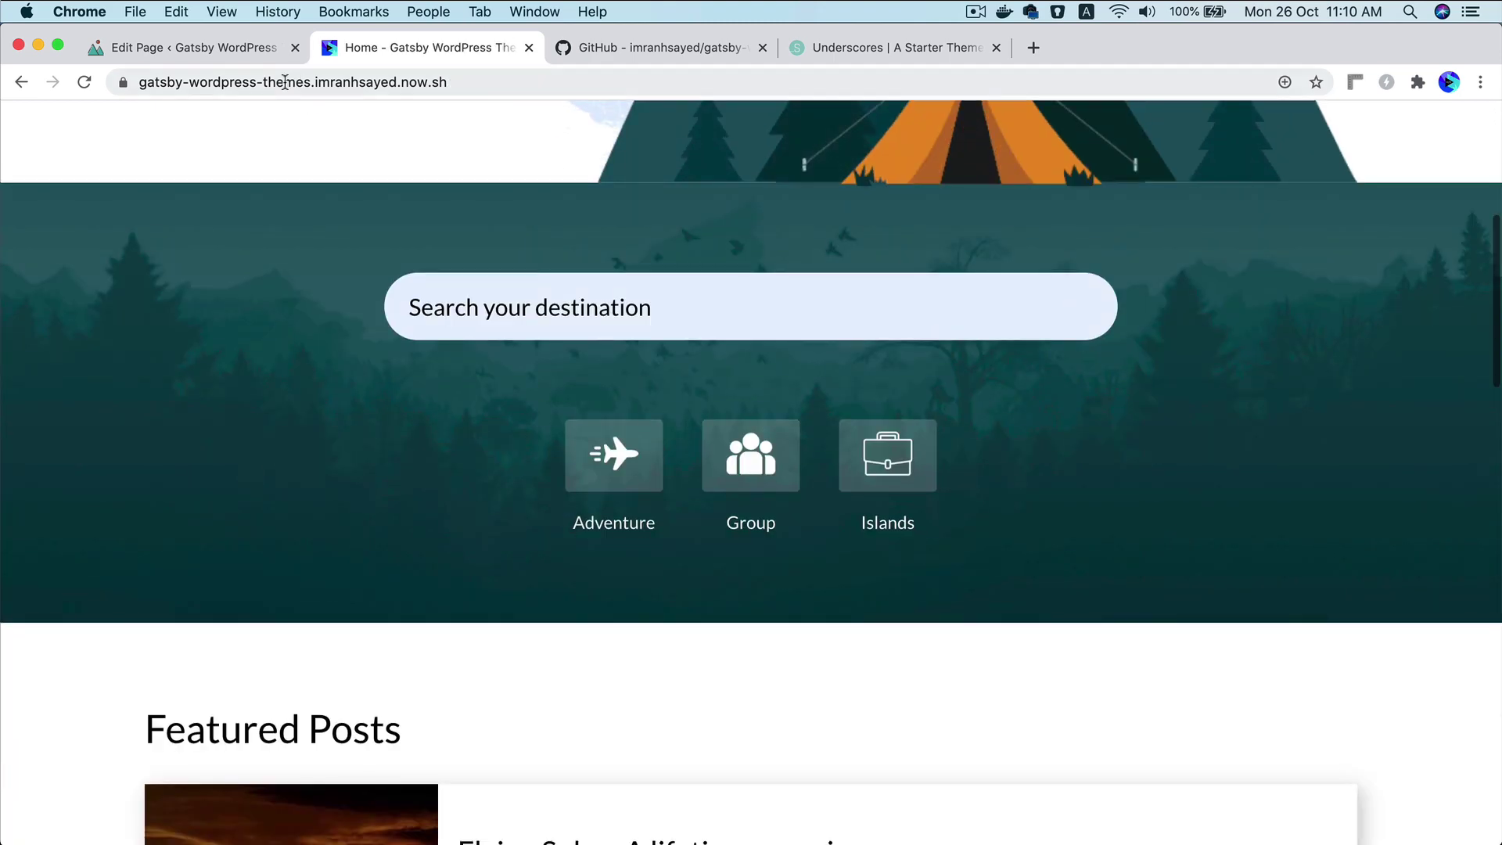
pyautogui.click(223, 50)
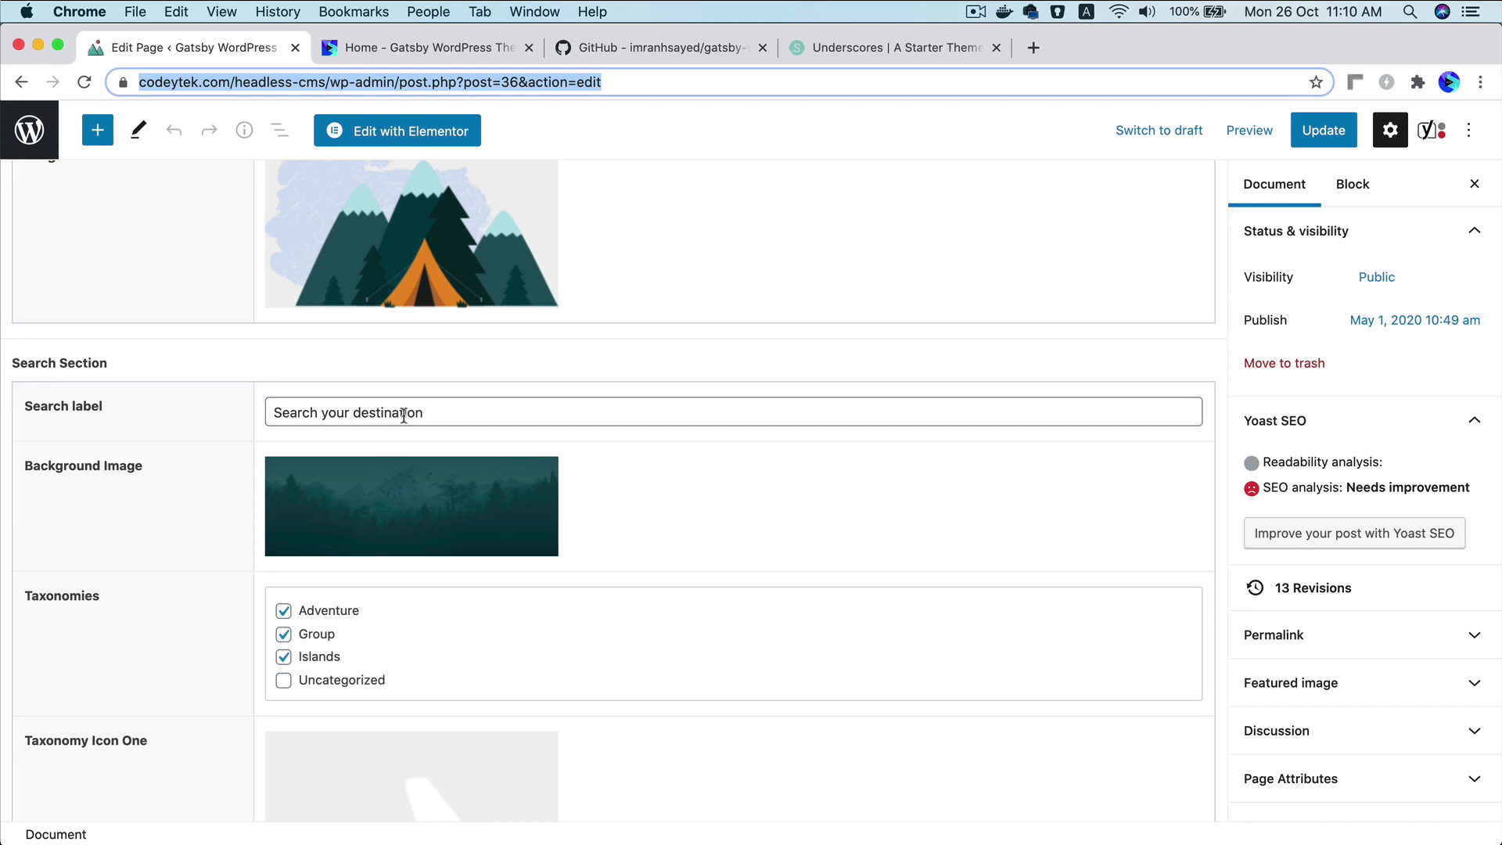
pyautogui.click(443, 412)
pyautogui.scroll(-3, 469, 587)
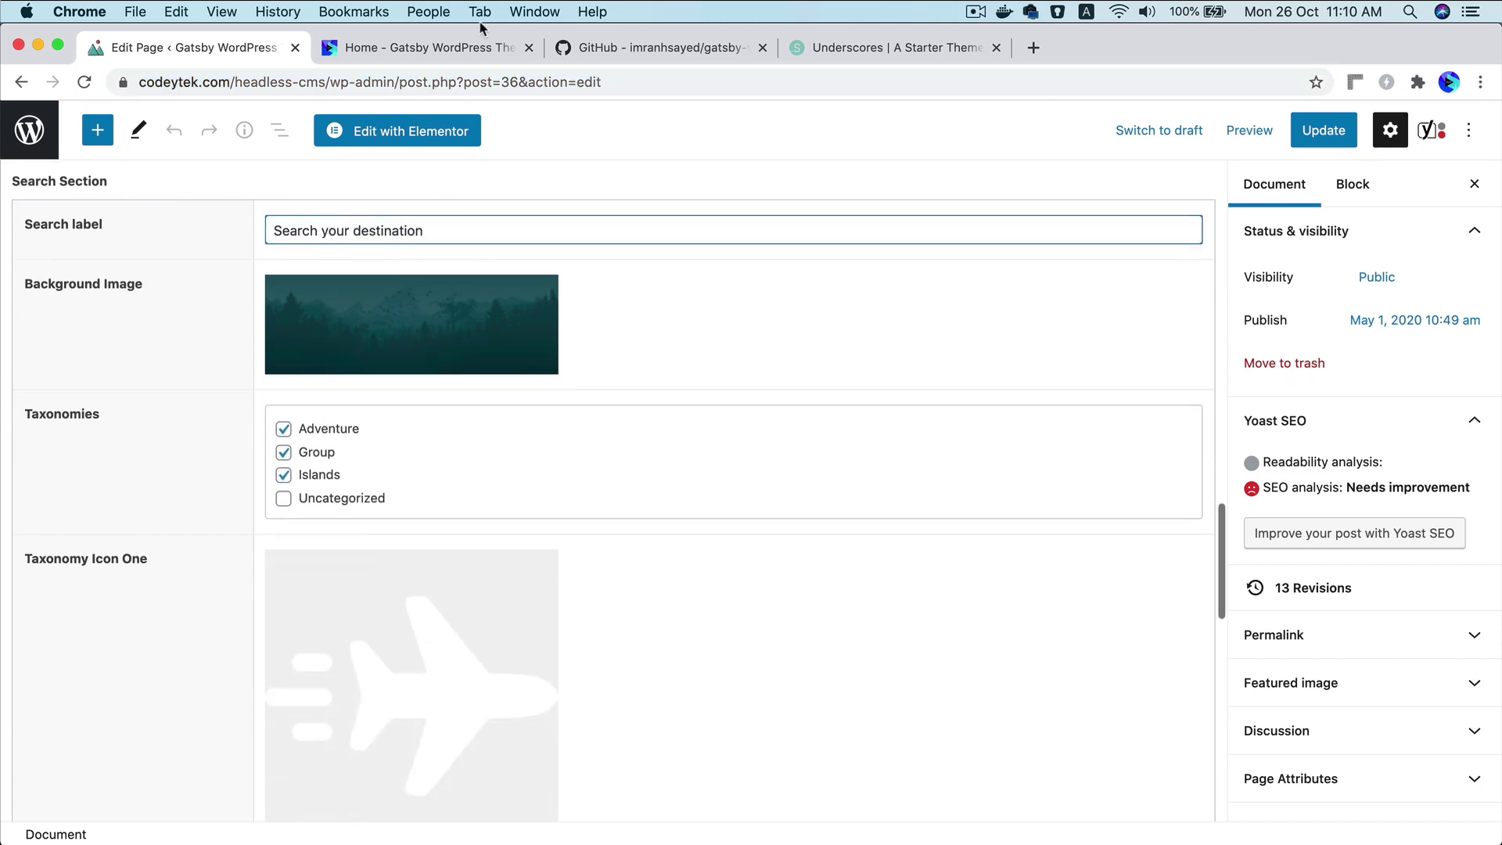
pyautogui.click(439, 49)
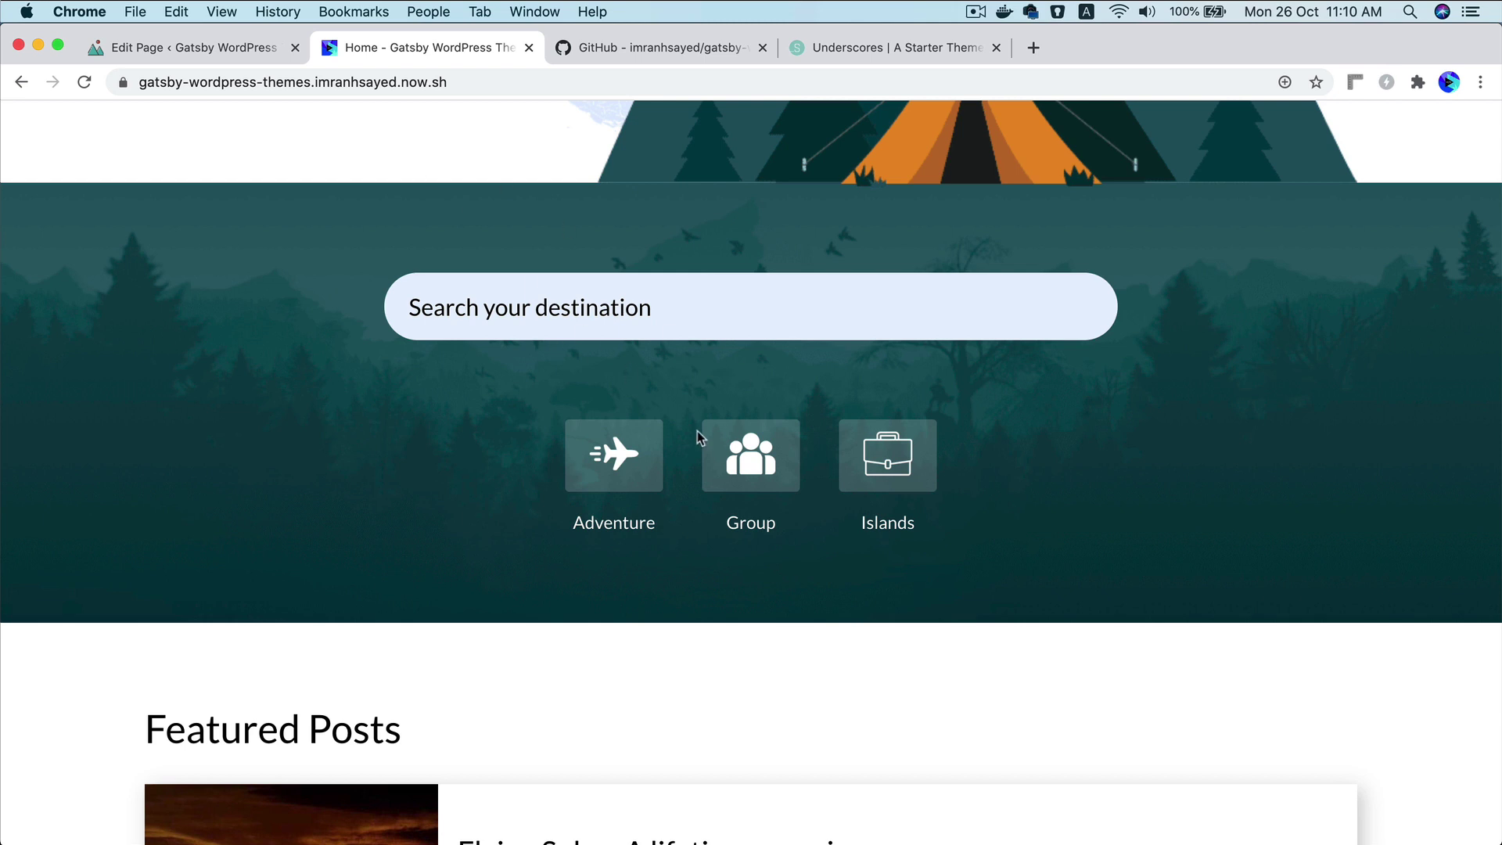
pyautogui.click(227, 54)
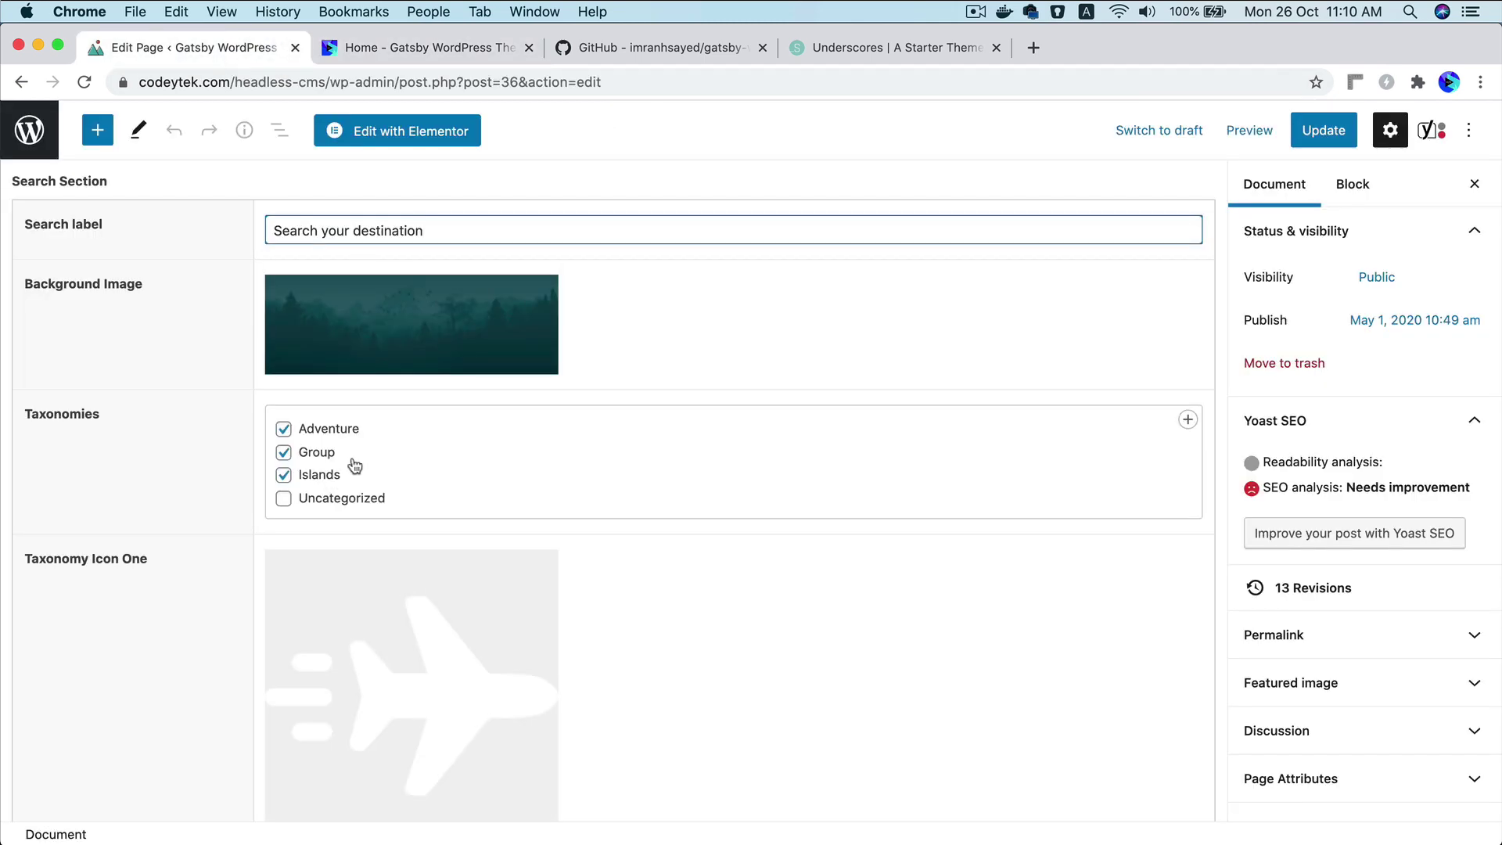
pyautogui.scroll(-5, 412, 694)
pyautogui.scroll(-10, 412, 695)
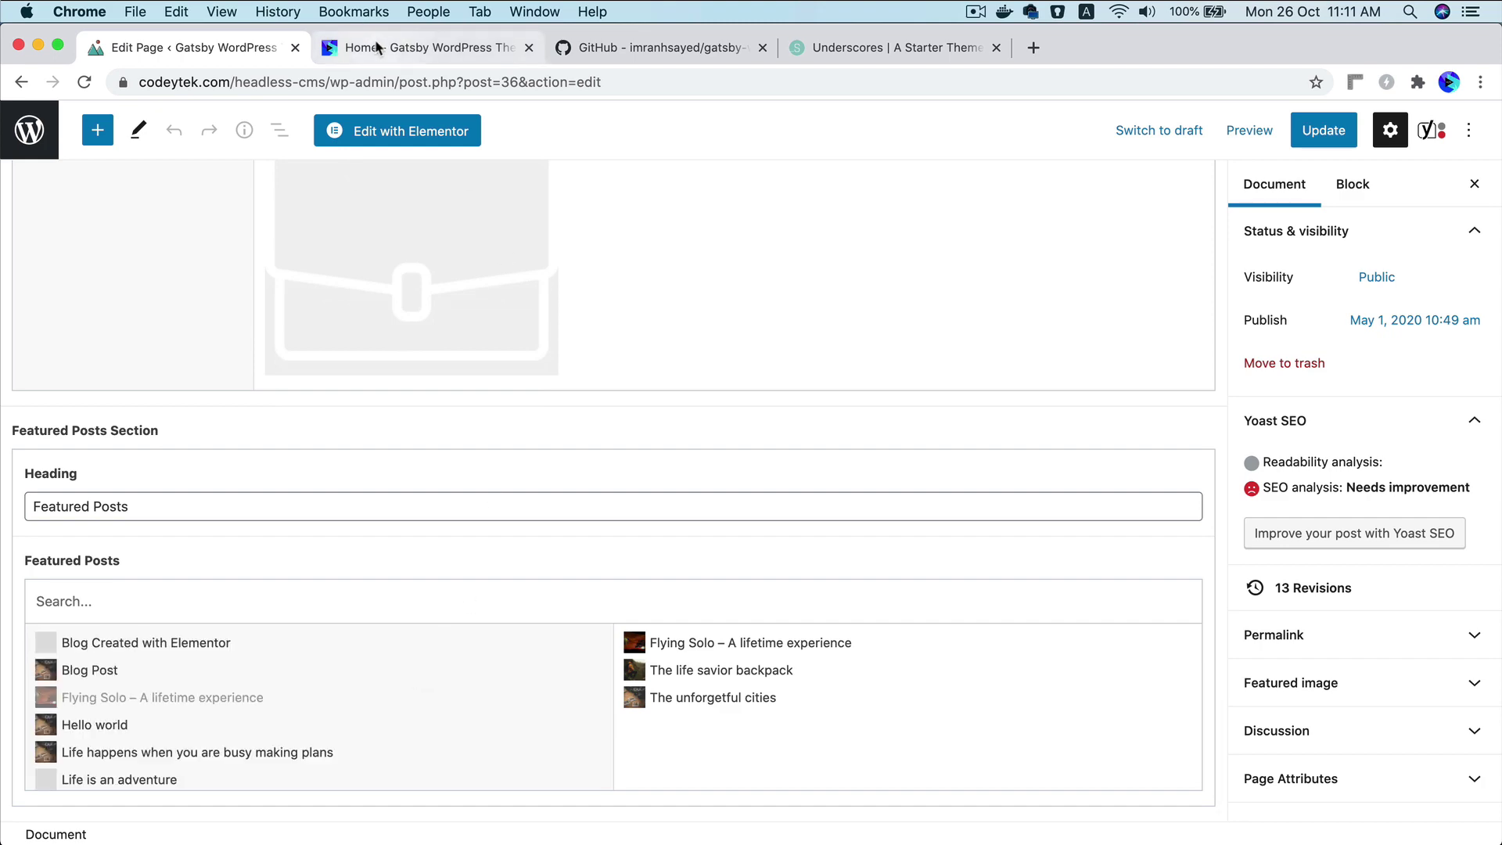
pyautogui.click(414, 47)
pyautogui.scroll(-5, 582, 576)
pyautogui.scroll(-5, 636, 523)
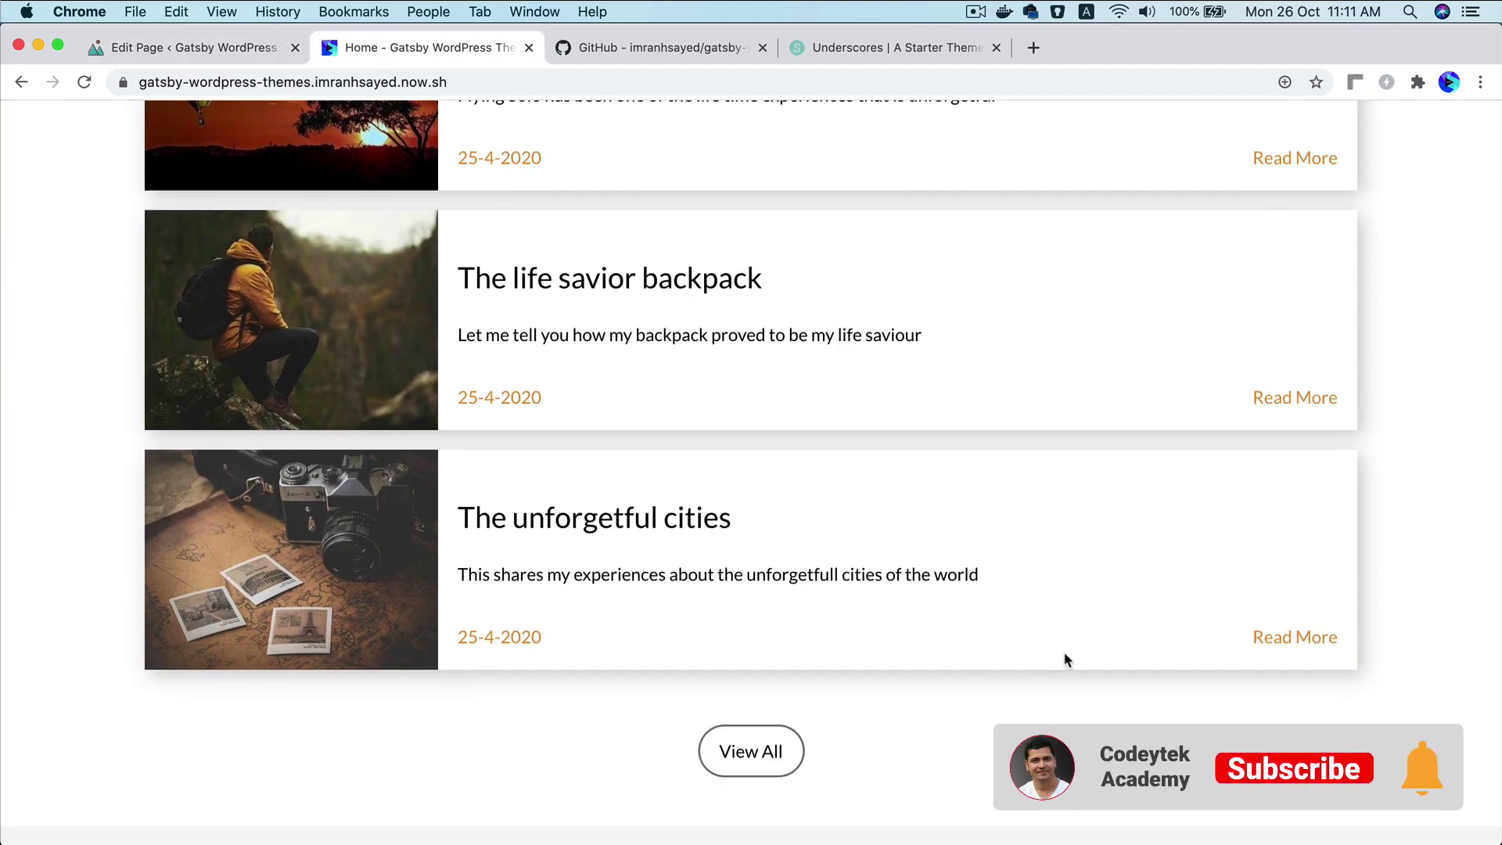
pyautogui.click(253, 53)
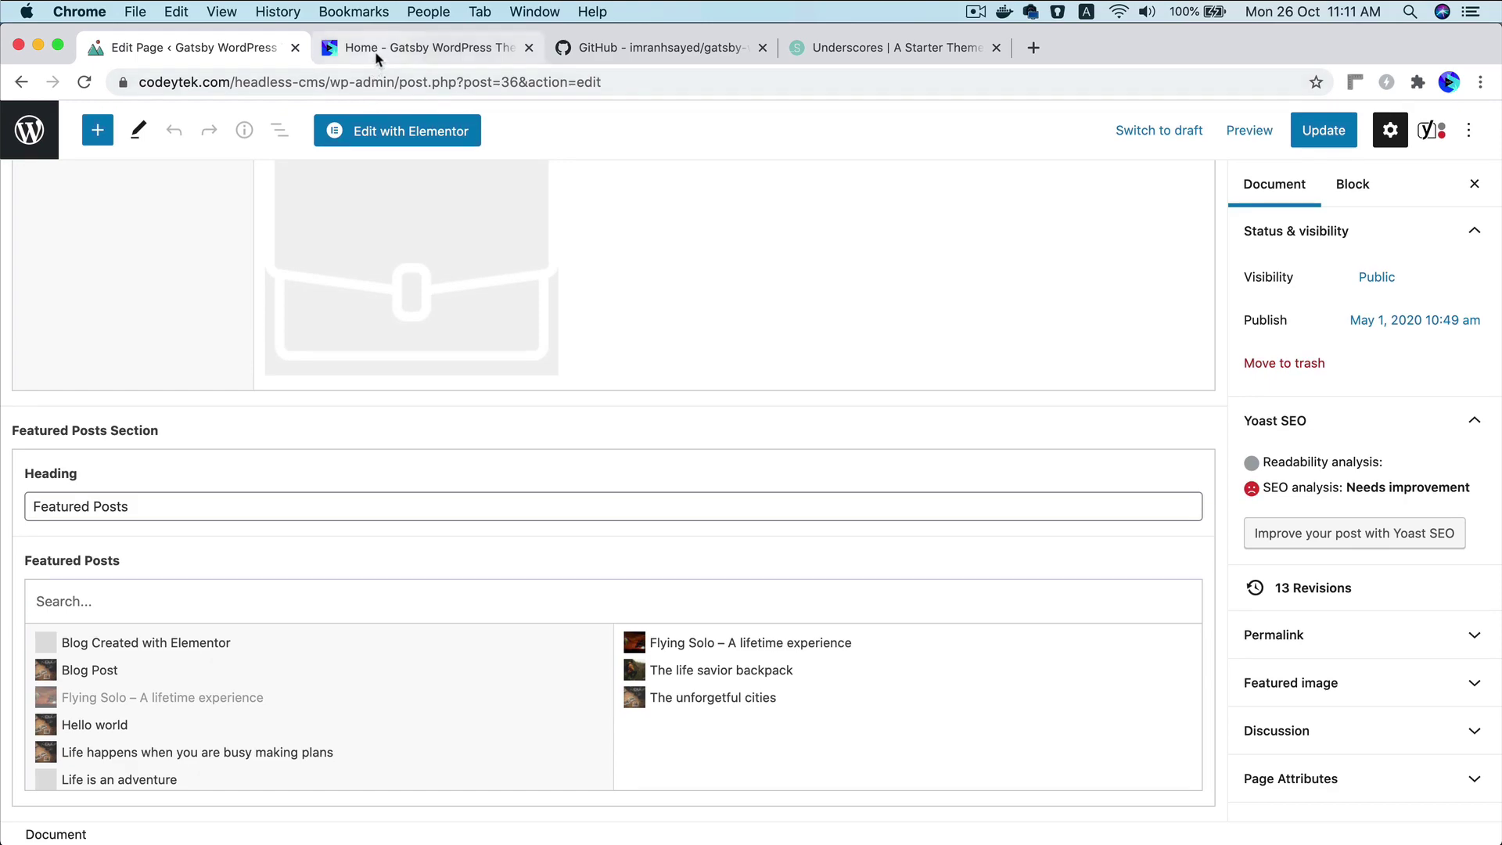
# Show the live Gatsby home page, scrolling down to the footer and back up to the 'Amazing world.' hero.
pyautogui.click(377, 55)
pyautogui.scroll(-10, 705, 520)
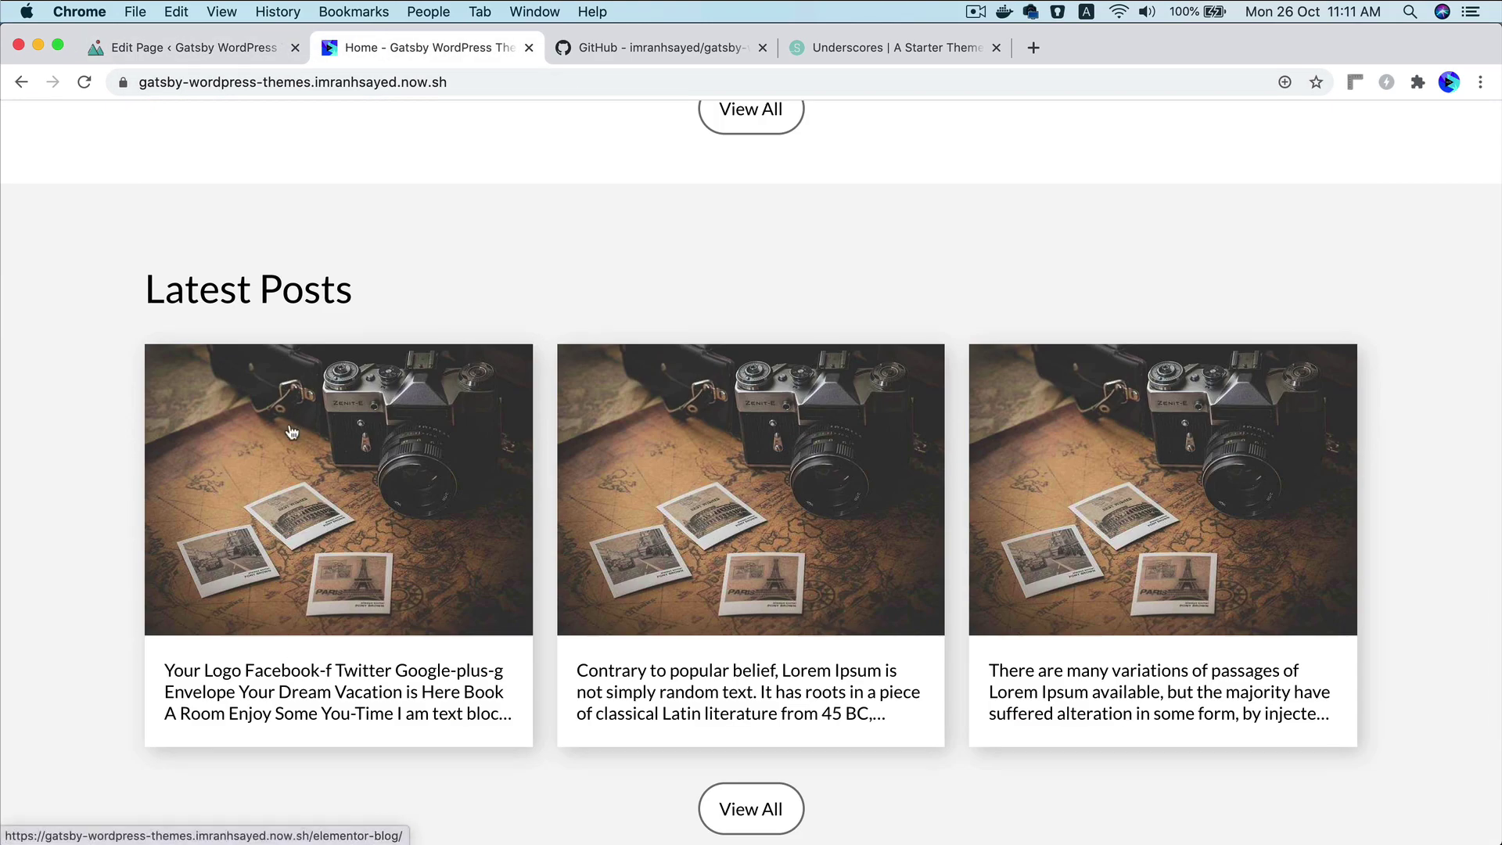
pyautogui.scroll(-8, 1088, 561)
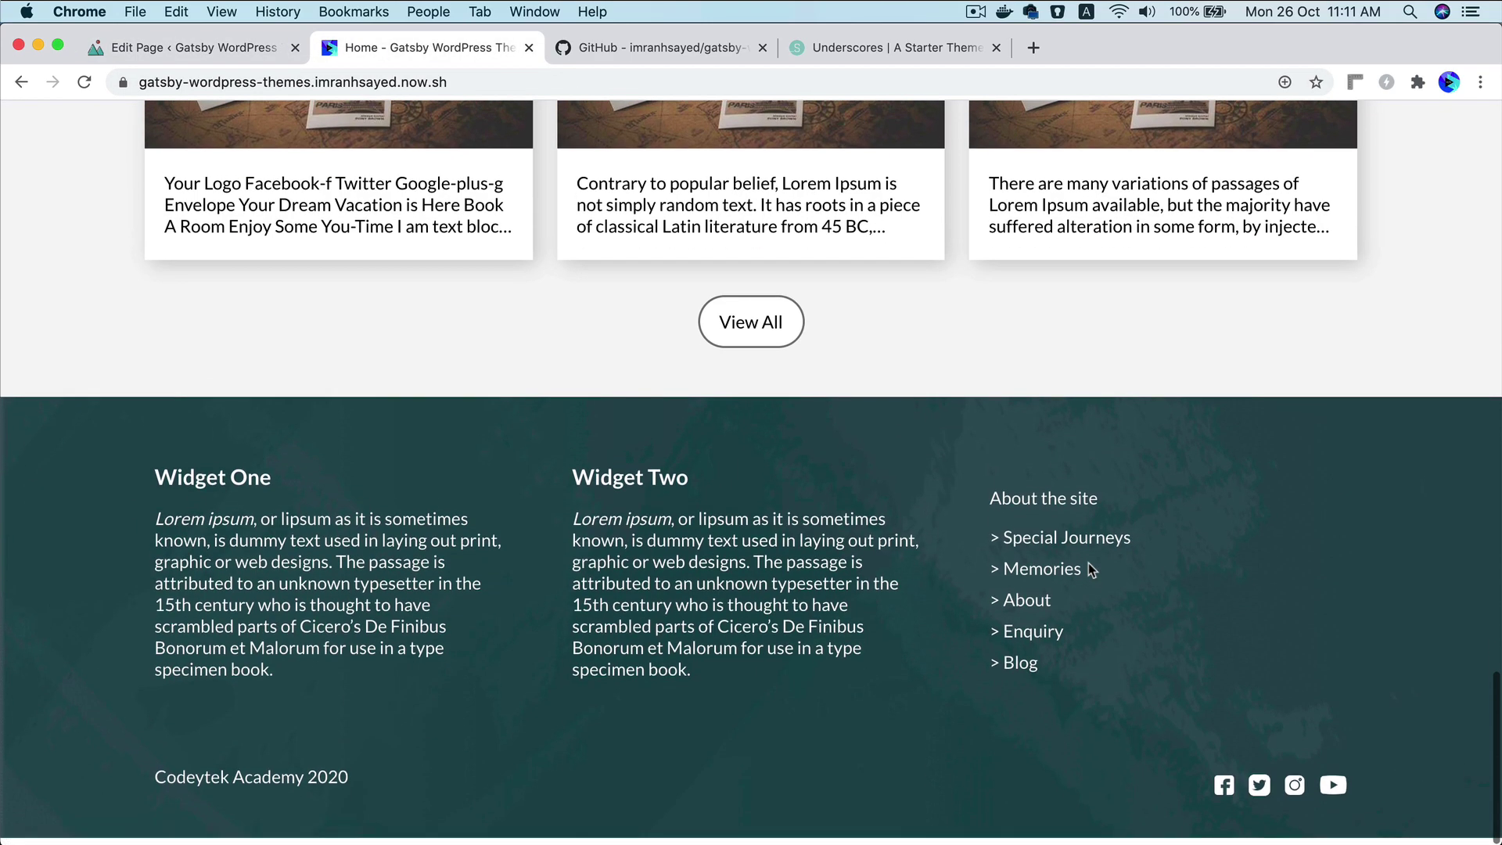
pyautogui.scroll(20, 1088, 562)
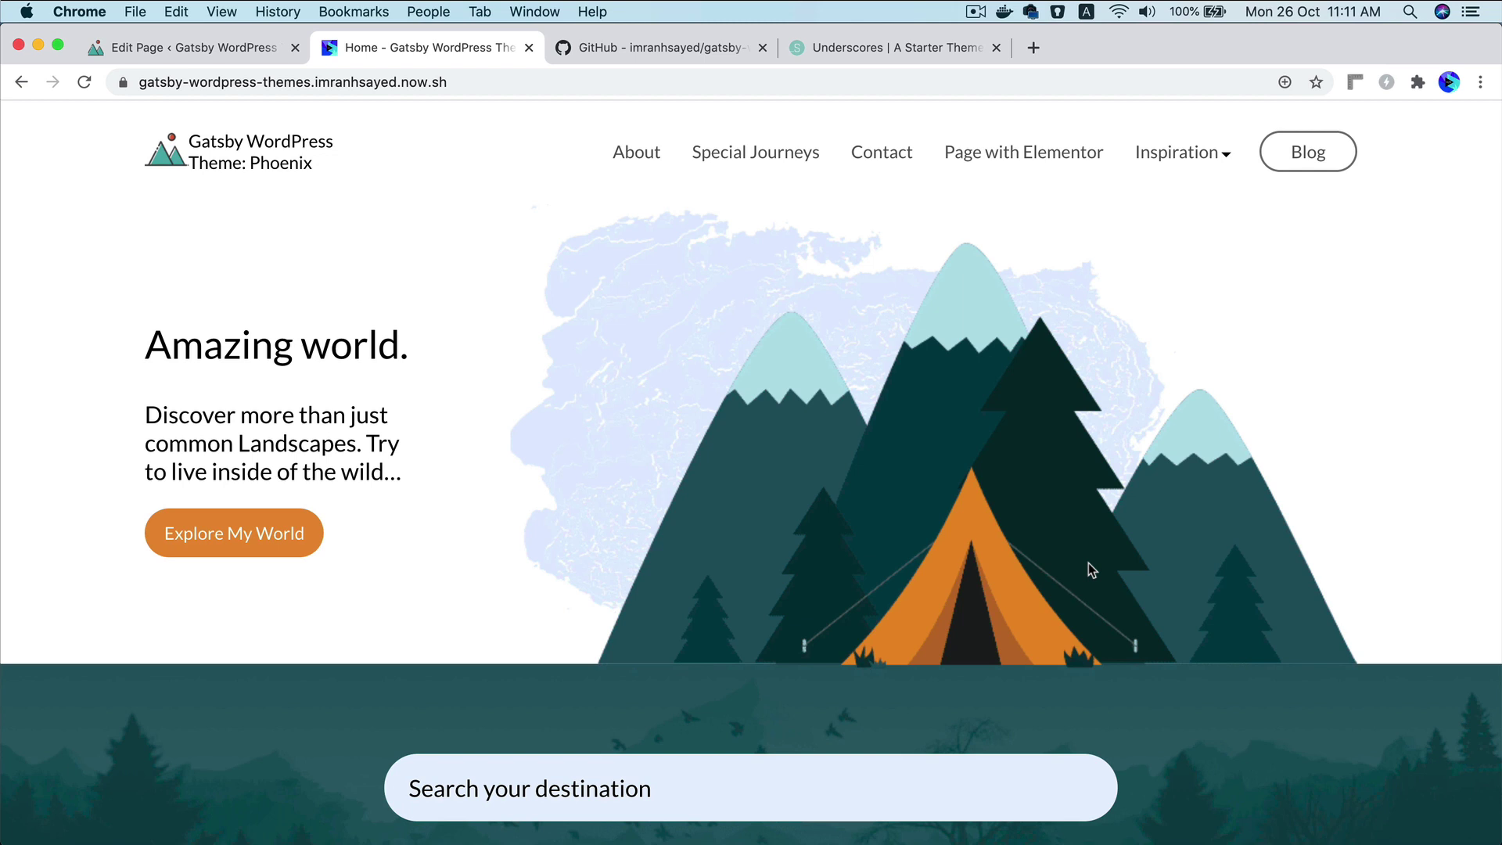
# Open the gatsby-wordpress-themes repository page and browse its README.
pyautogui.click(747, 49)
pyautogui.scroll(-5, 601, 621)
pyautogui.scroll(5, 602, 626)
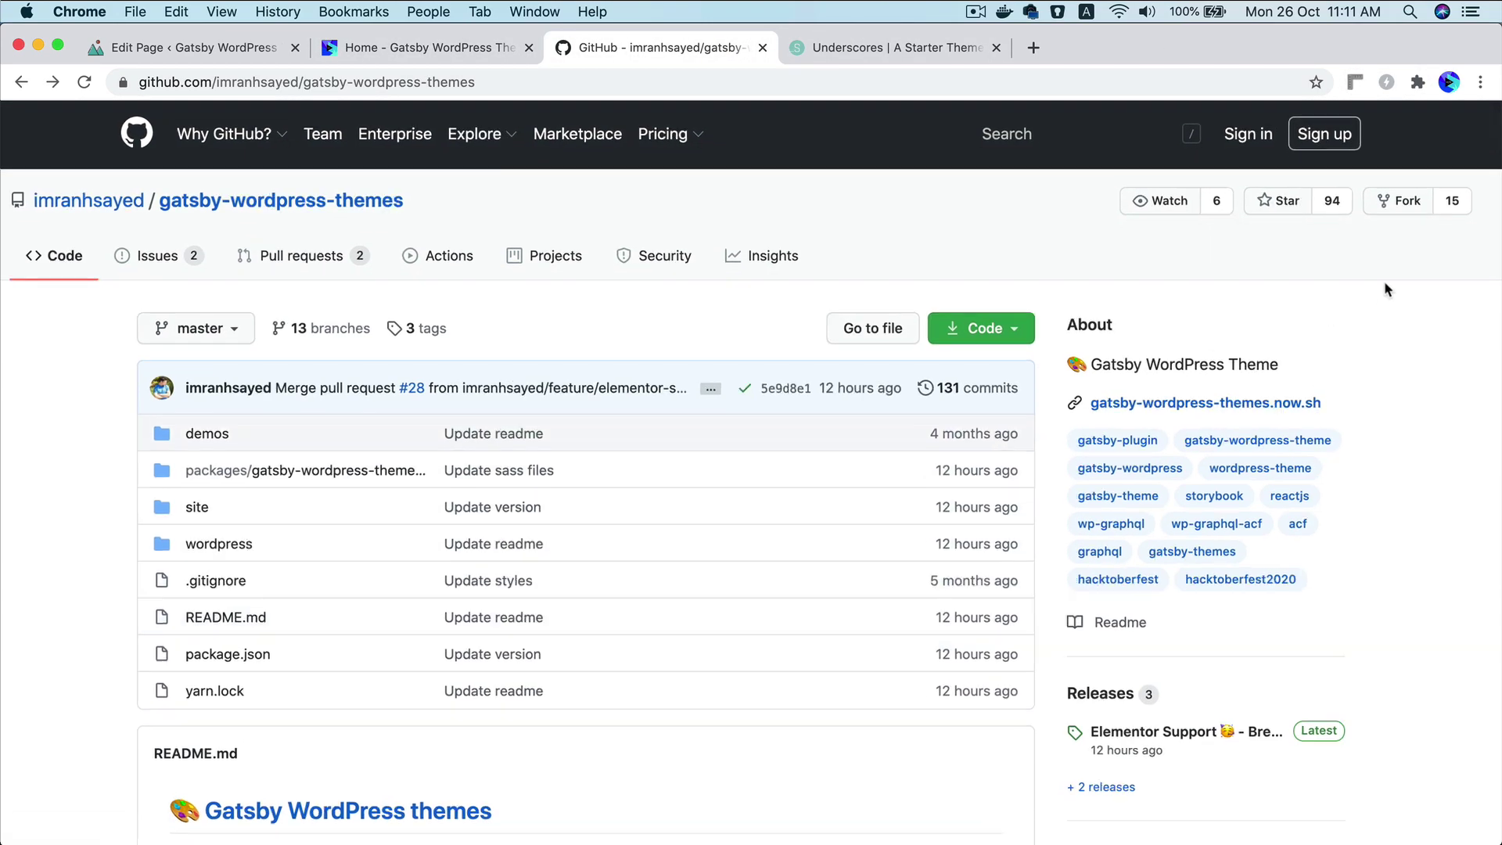
pyautogui.scroll(2, 1383, 280)
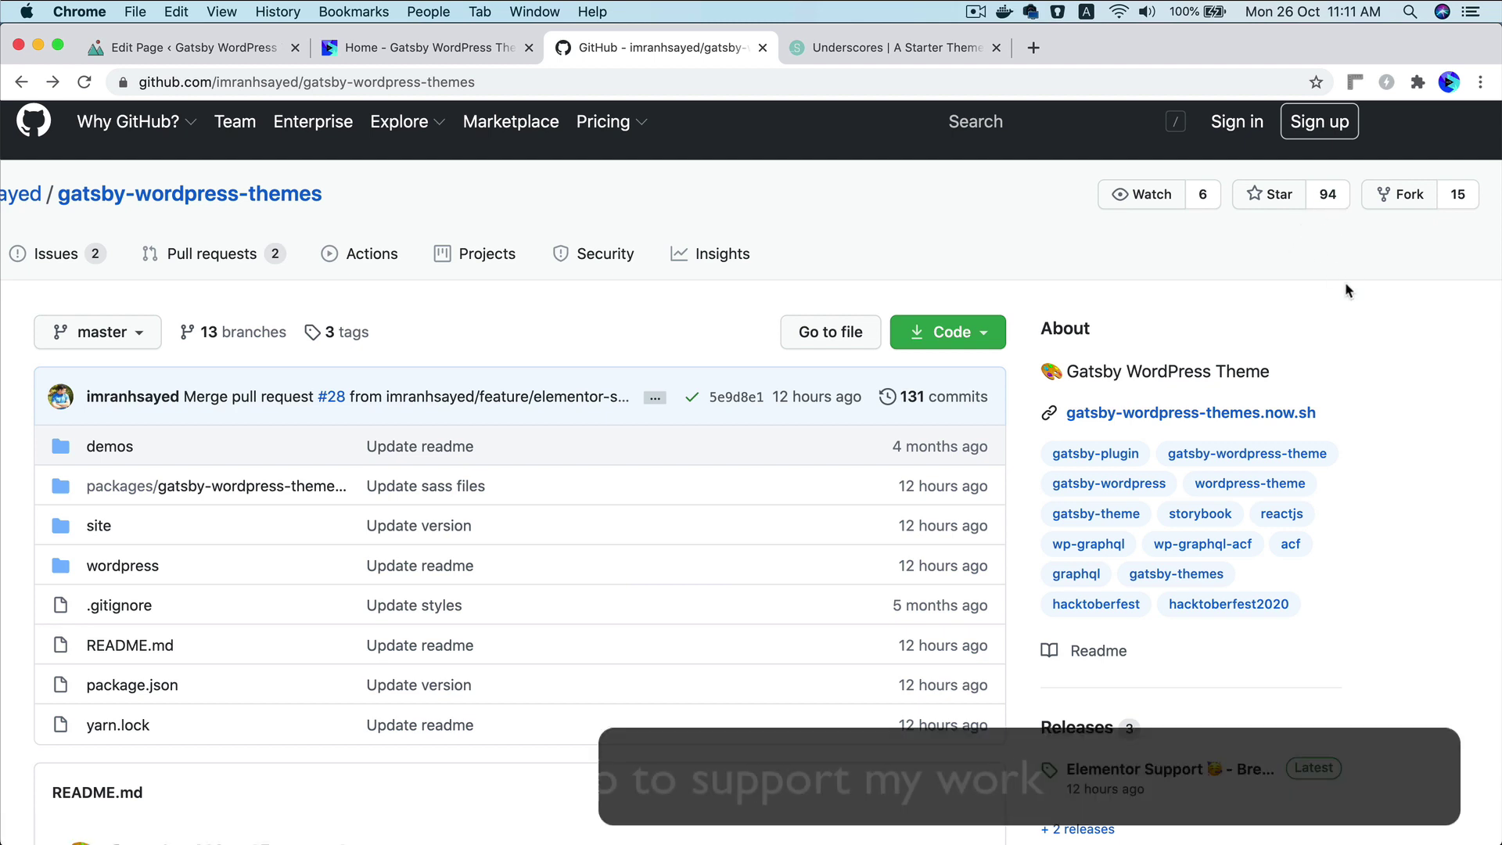
pyautogui.scroll(-2, 1345, 282)
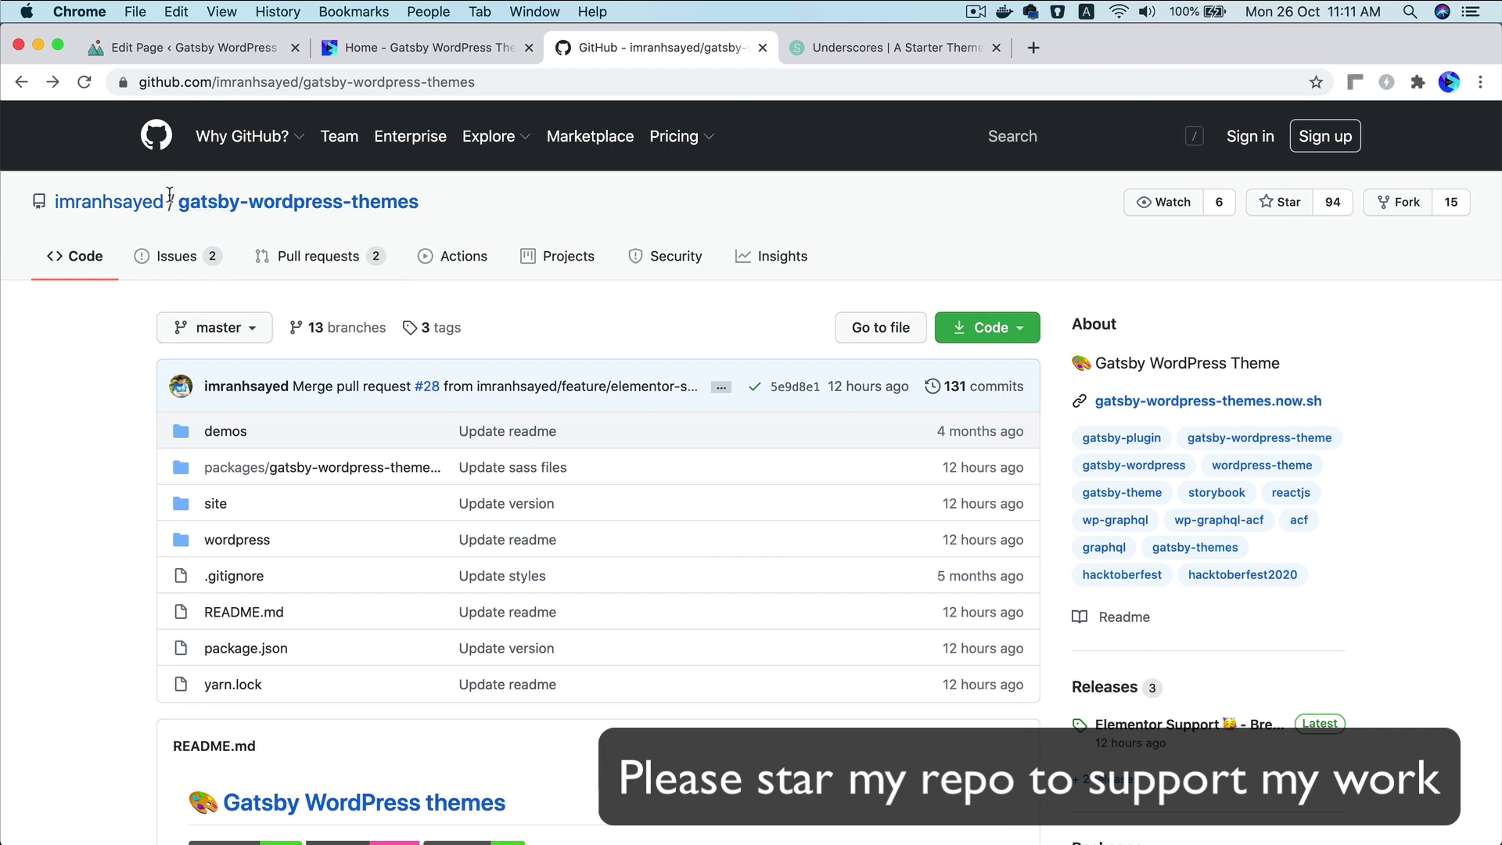
# Visit the imranhsayed owner profile, then go back to the repository page.
pyautogui.click(109, 201)
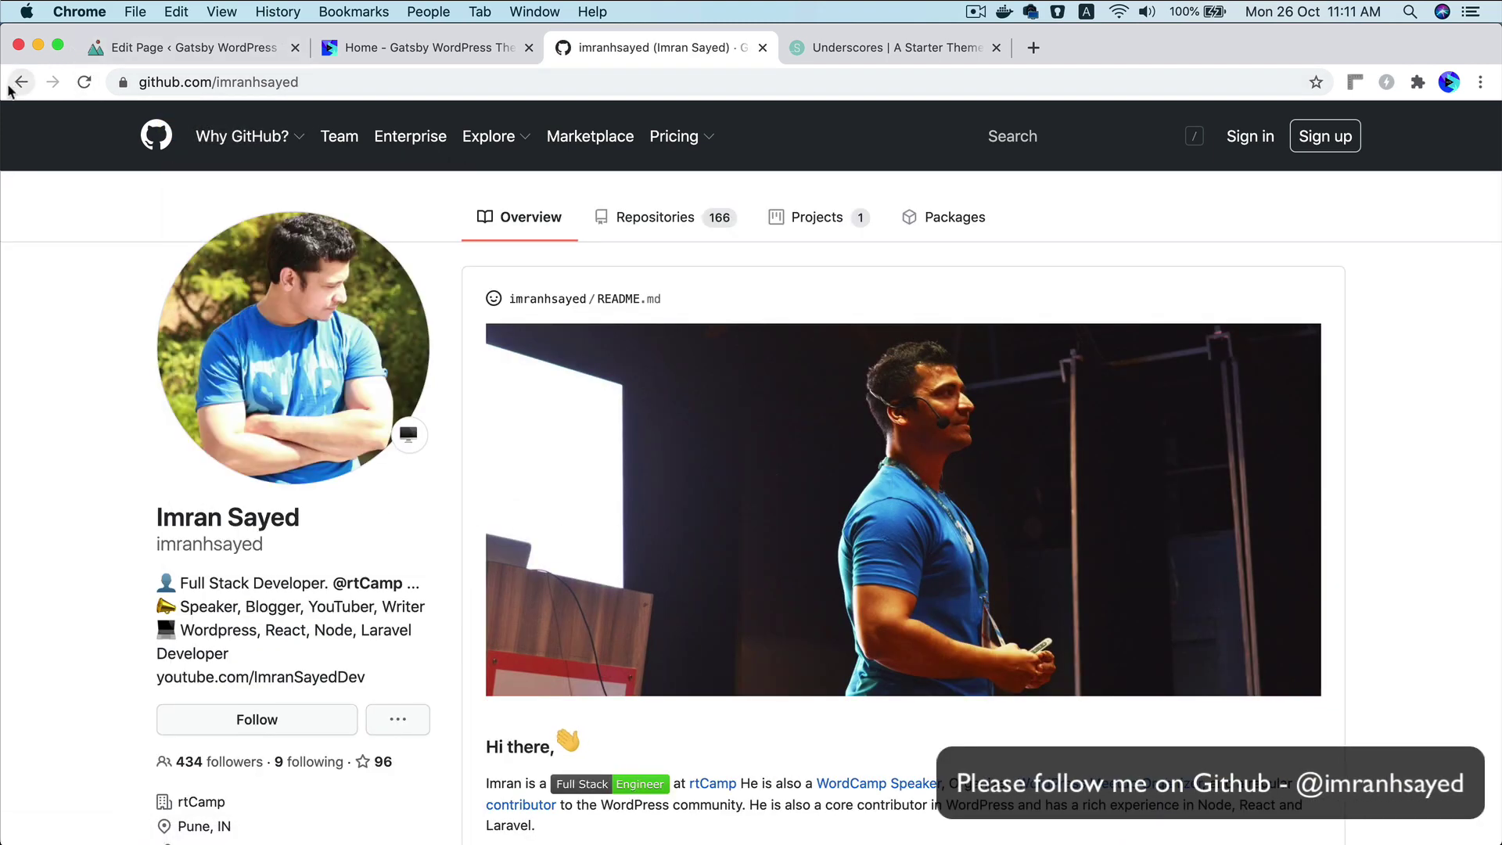
pyautogui.scroll(-6, 589, 540)
pyautogui.scroll(-8, 587, 540)
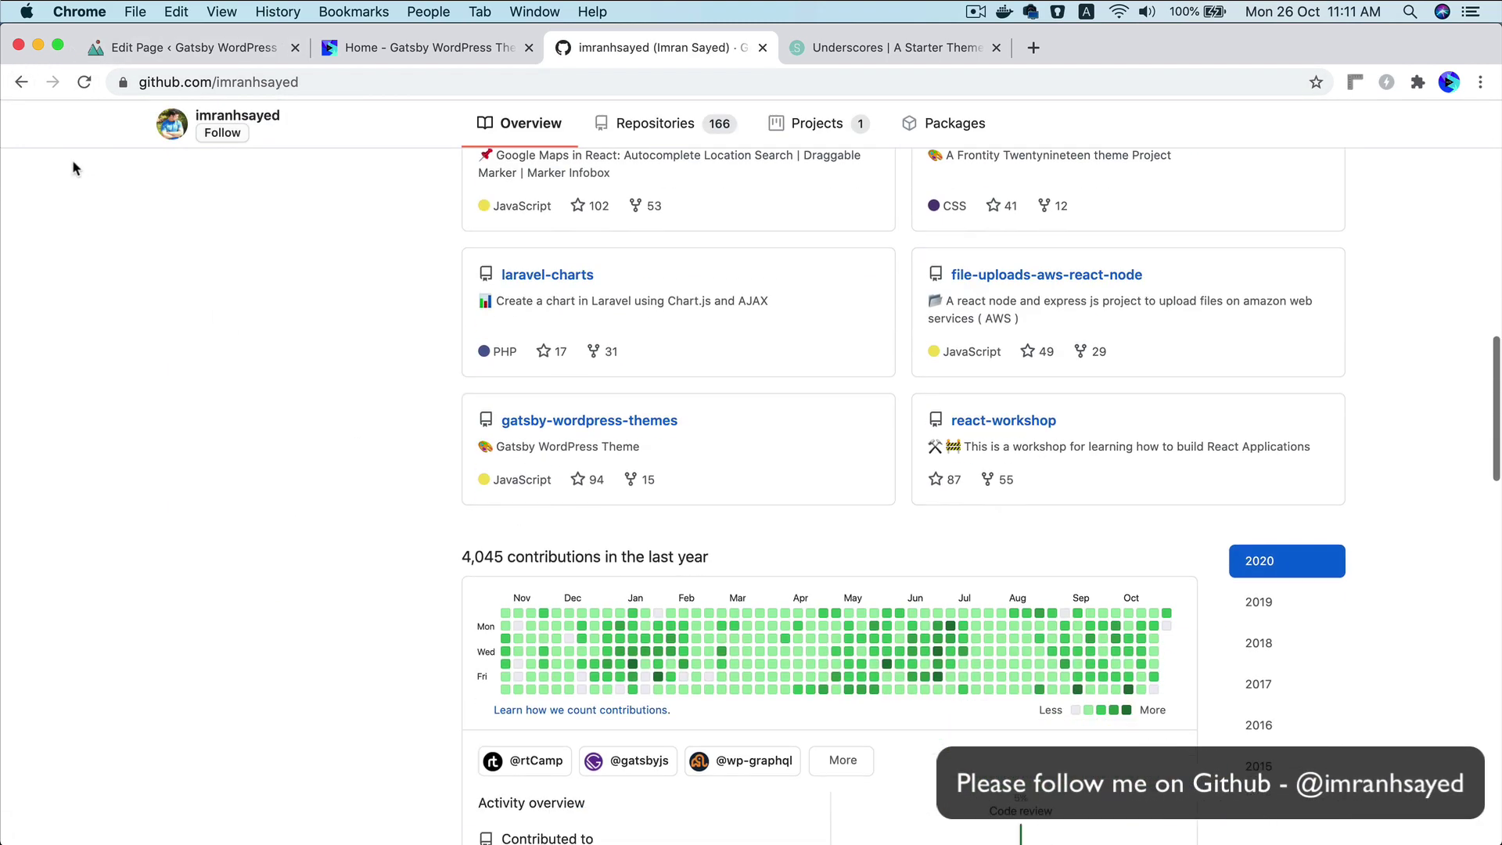
pyautogui.click(21, 82)
pyautogui.scroll(-10, 570, 575)
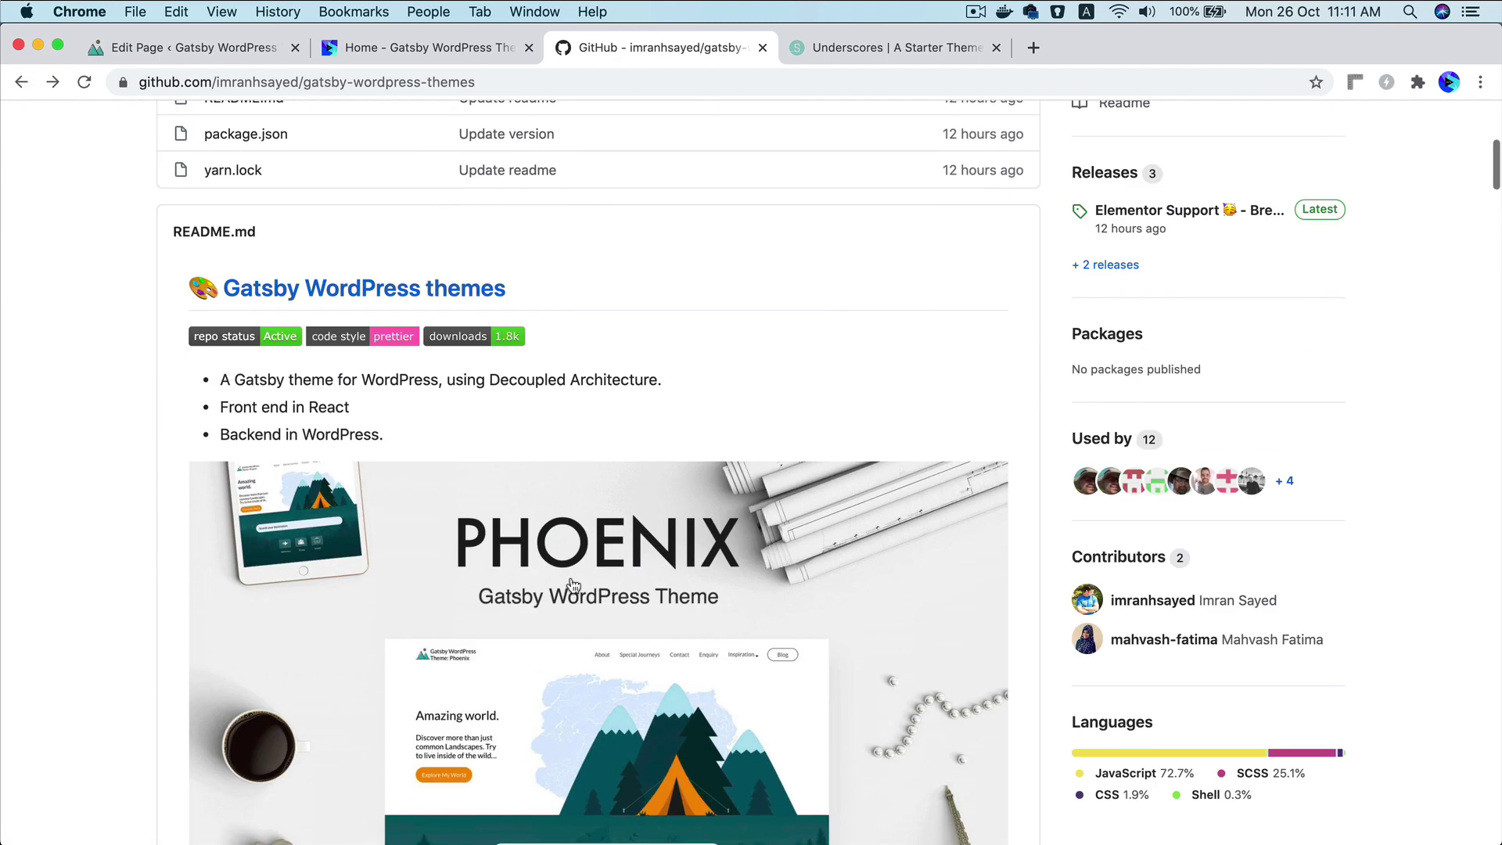
pyautogui.scroll(-5, 573, 585)
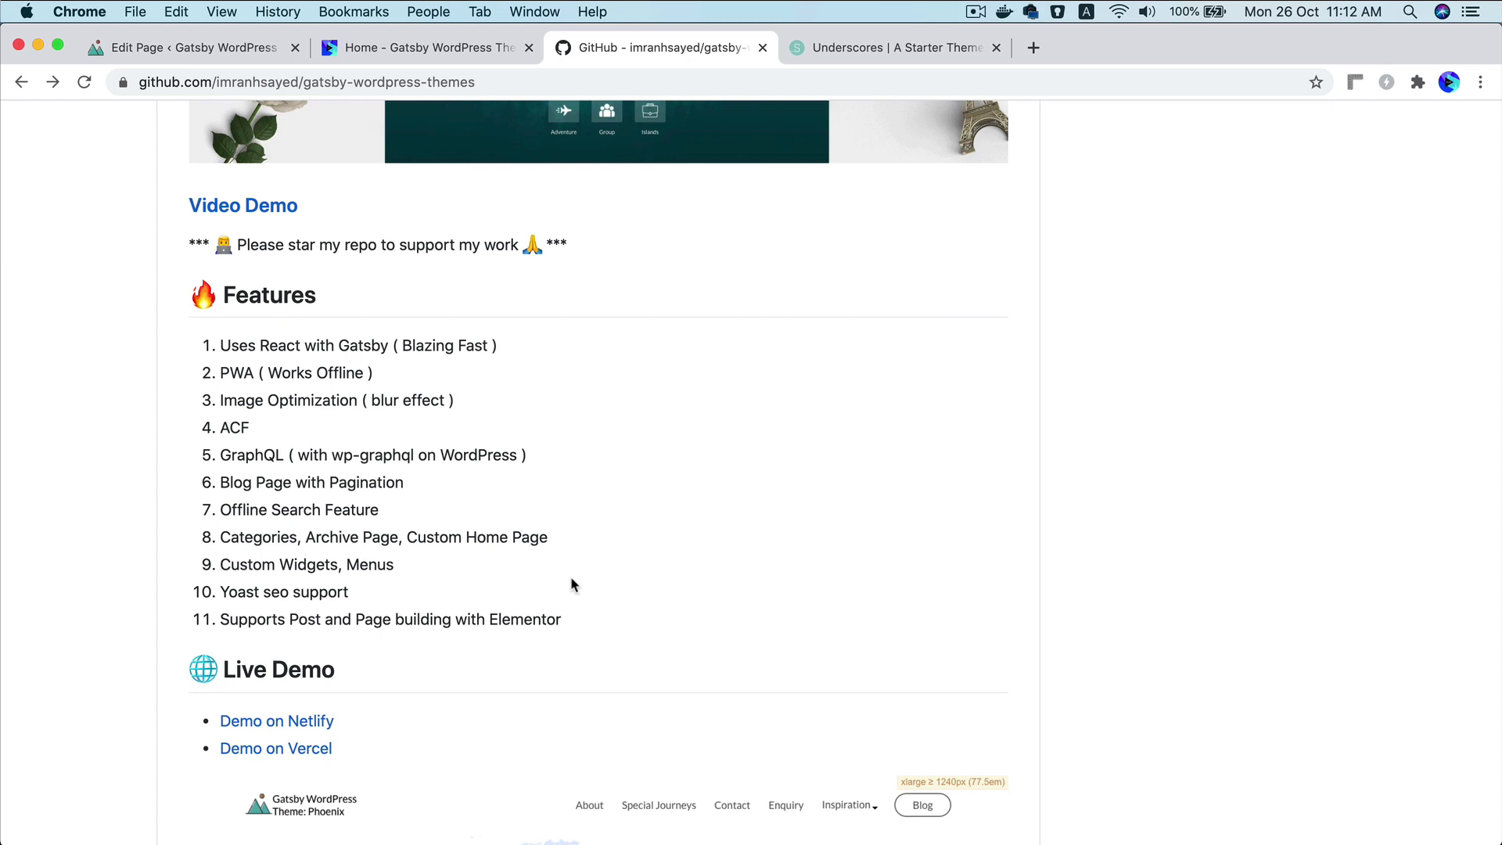
pyautogui.scroll(-6, 570, 583)
pyautogui.keyDown('ctrl'); pyautogui.scroll(3, 571, 586); pyautogui.keyUp('ctrl')
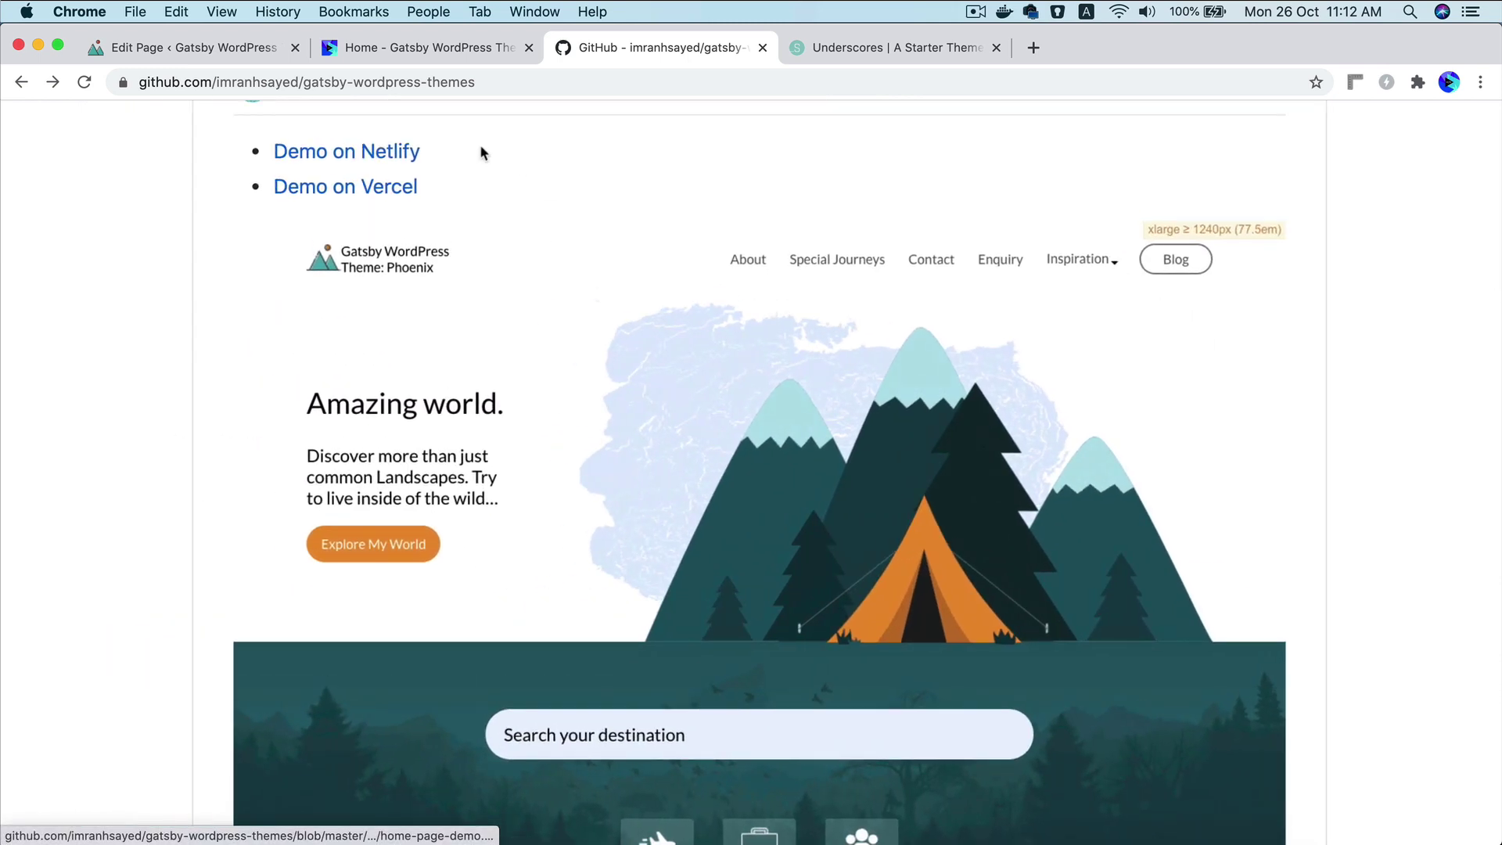
pyautogui.scroll(1, 429, 190)
pyautogui.scroll(3, 429, 190)
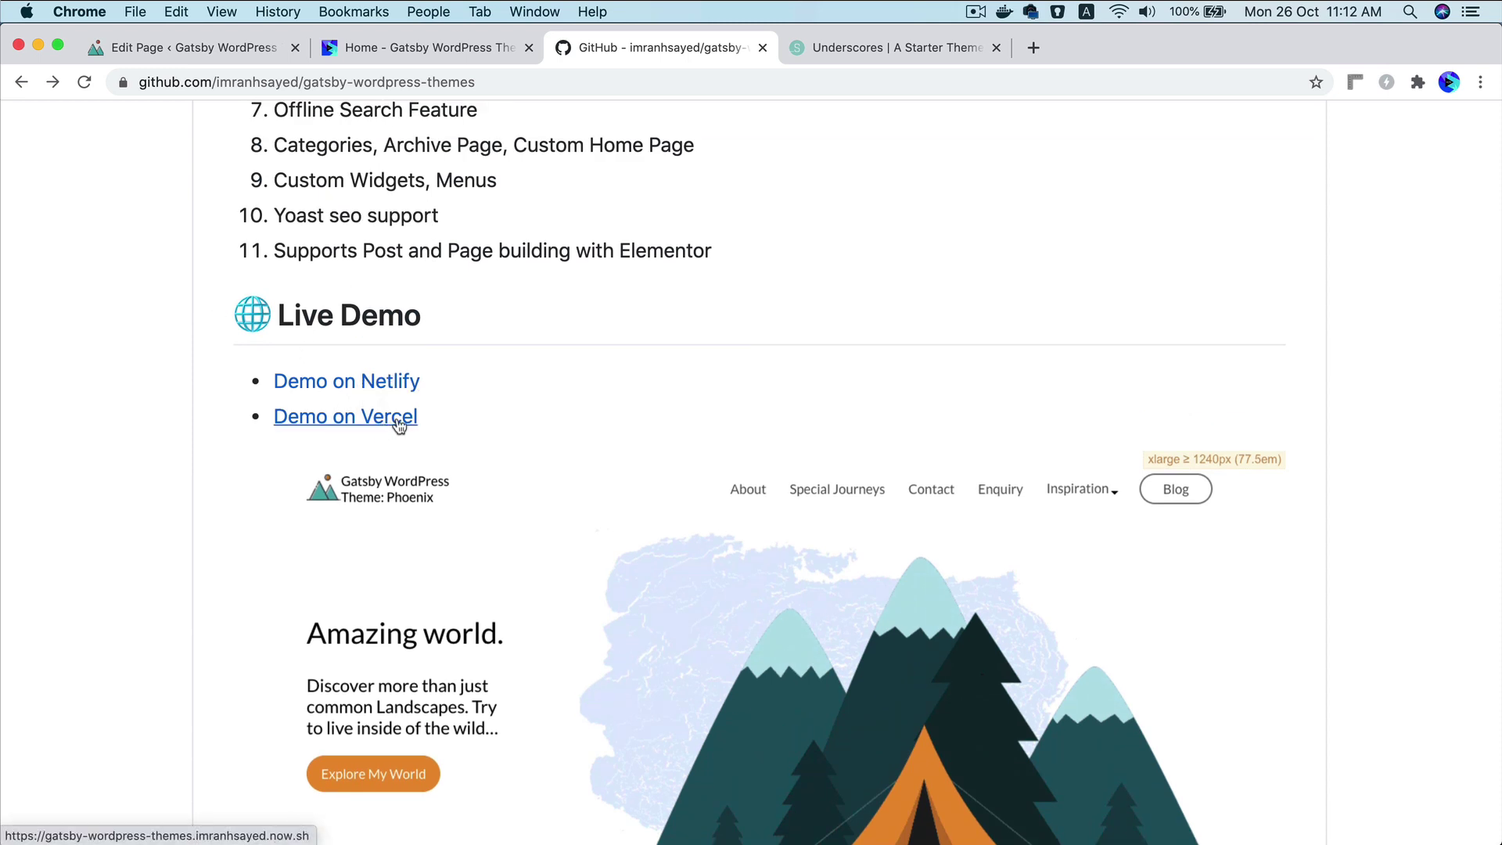
pyautogui.scroll(-4, 399, 425)
pyautogui.scroll(2, 399, 425)
pyautogui.press('super+minus')
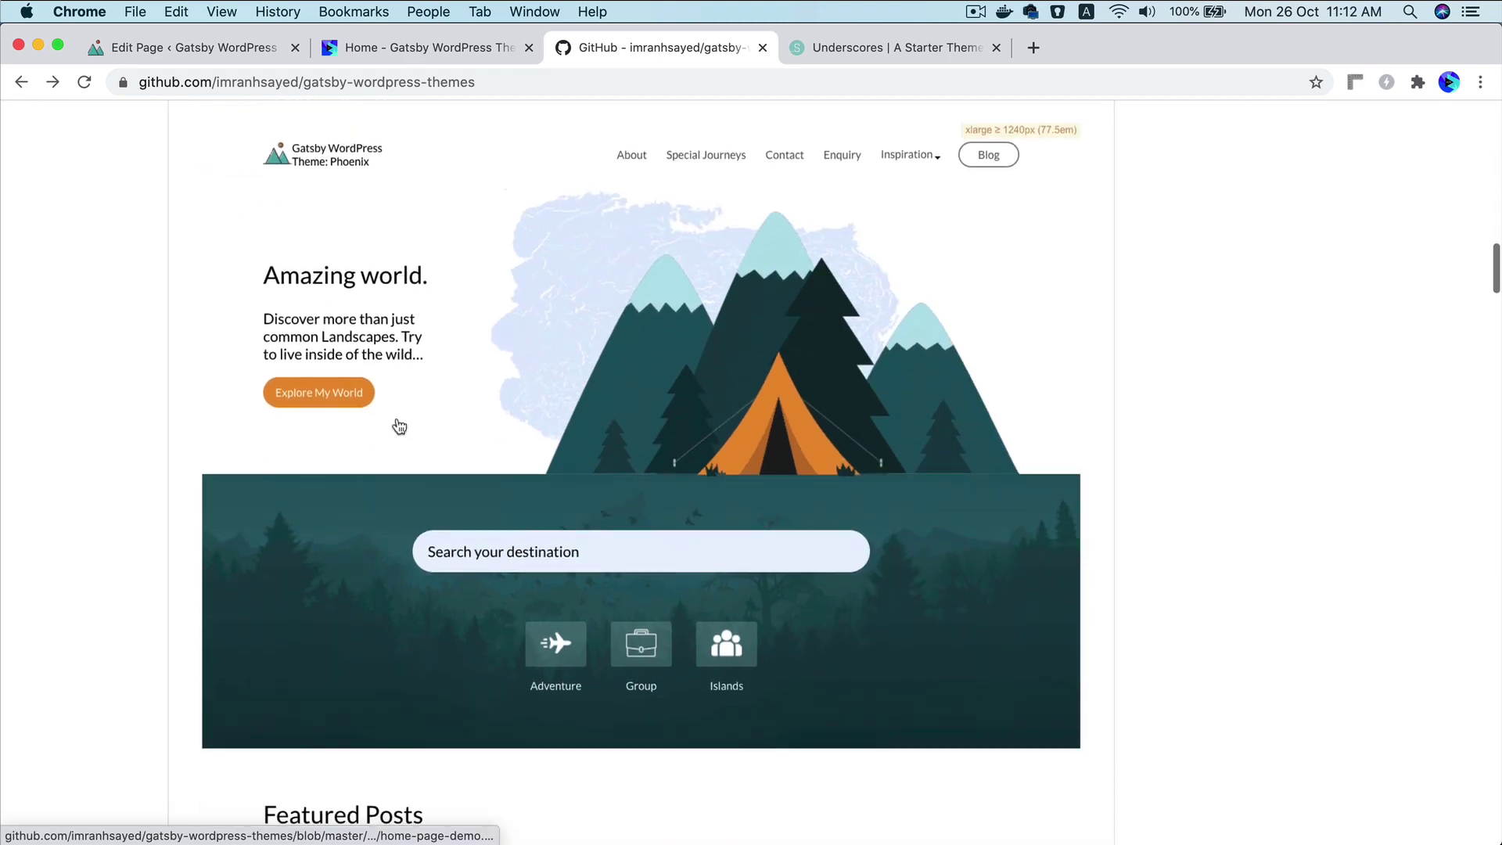
pyautogui.scroll(-3, 399, 425)
pyautogui.press('super+minus')
pyautogui.rightClick(399, 417)
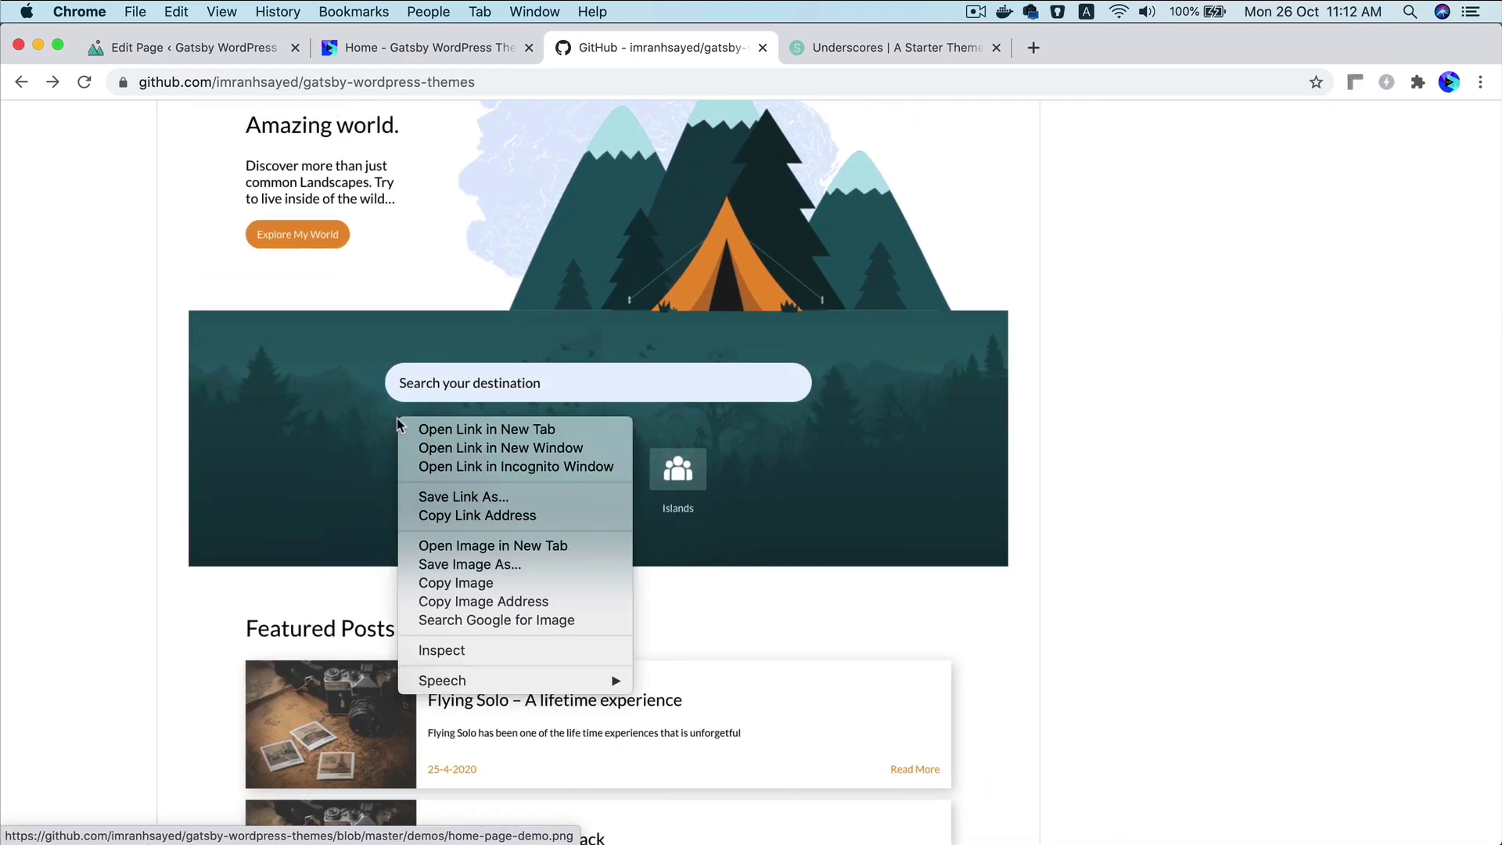
pyautogui.click(1091, 392)
pyautogui.scroll(10, 1091, 396)
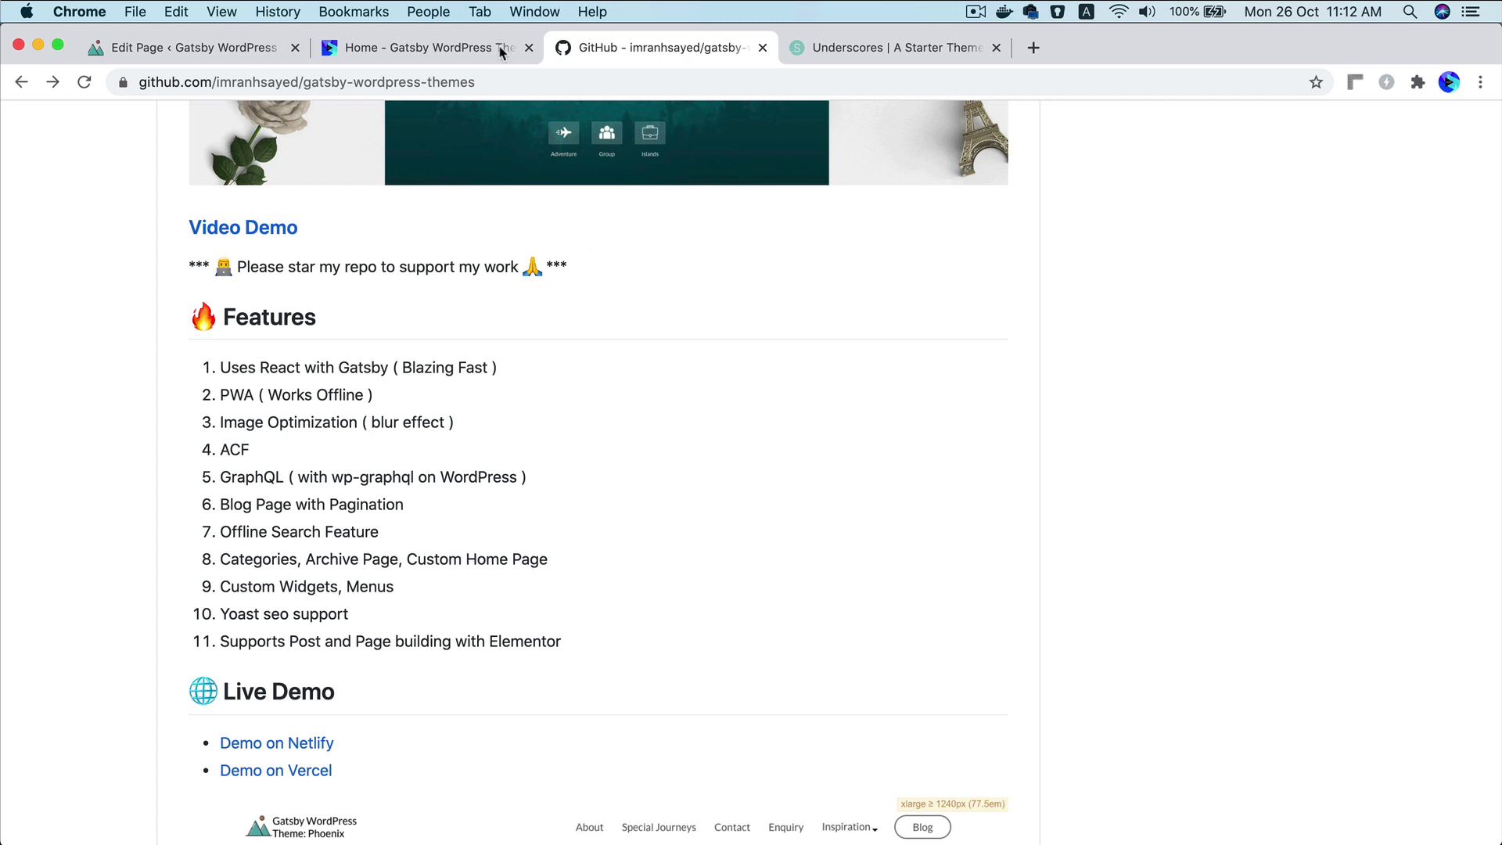
# Glance at the Gatsby site, then select the four environment variable lines in the README setup code.
pyautogui.click(410, 48)
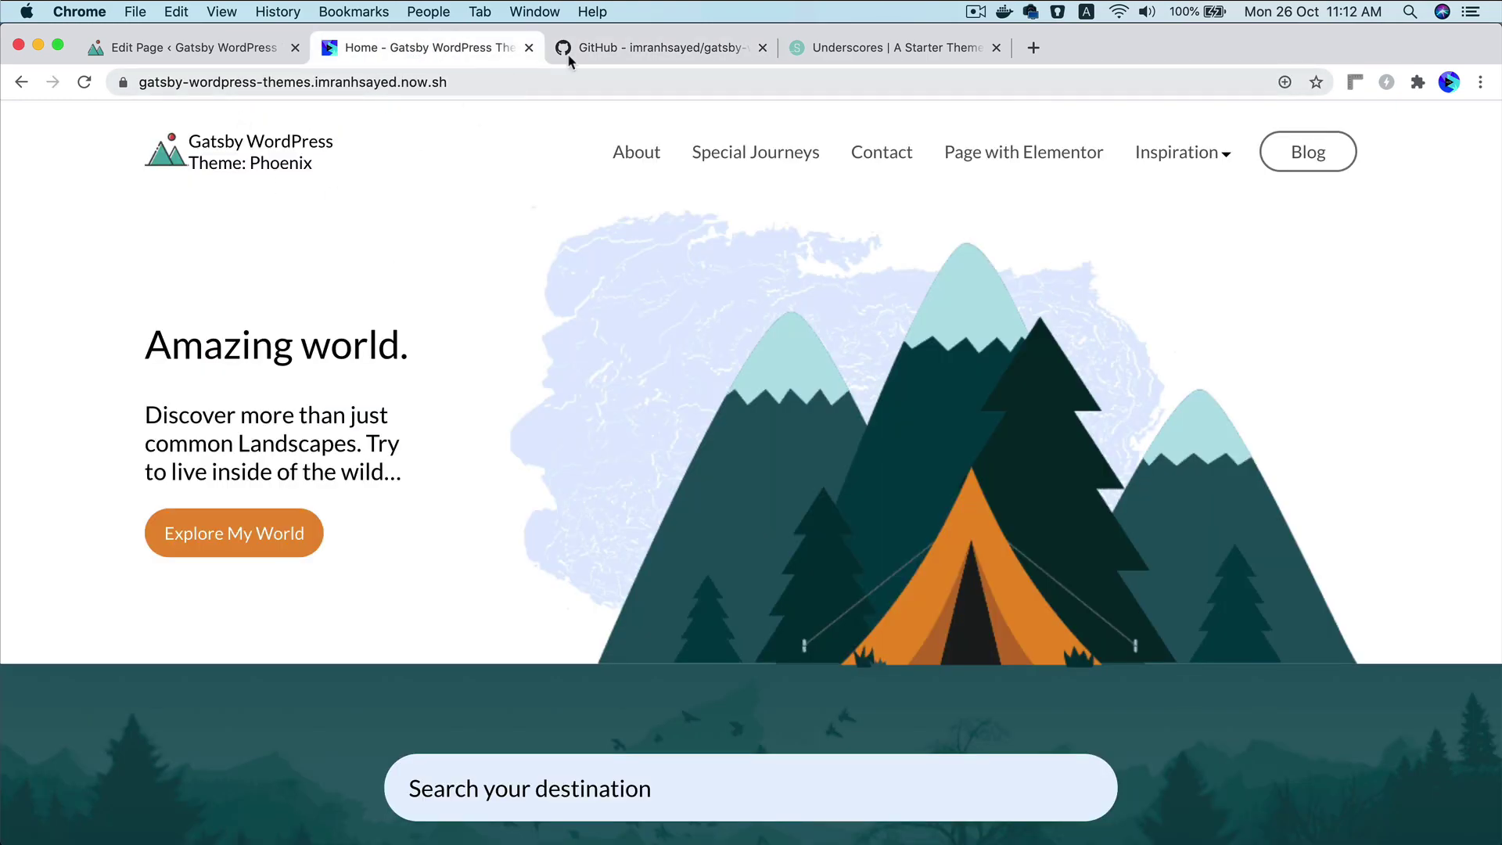
pyautogui.click(565, 50)
pyautogui.scroll(-10, 533, 523)
pyautogui.scroll(-20, 536, 532)
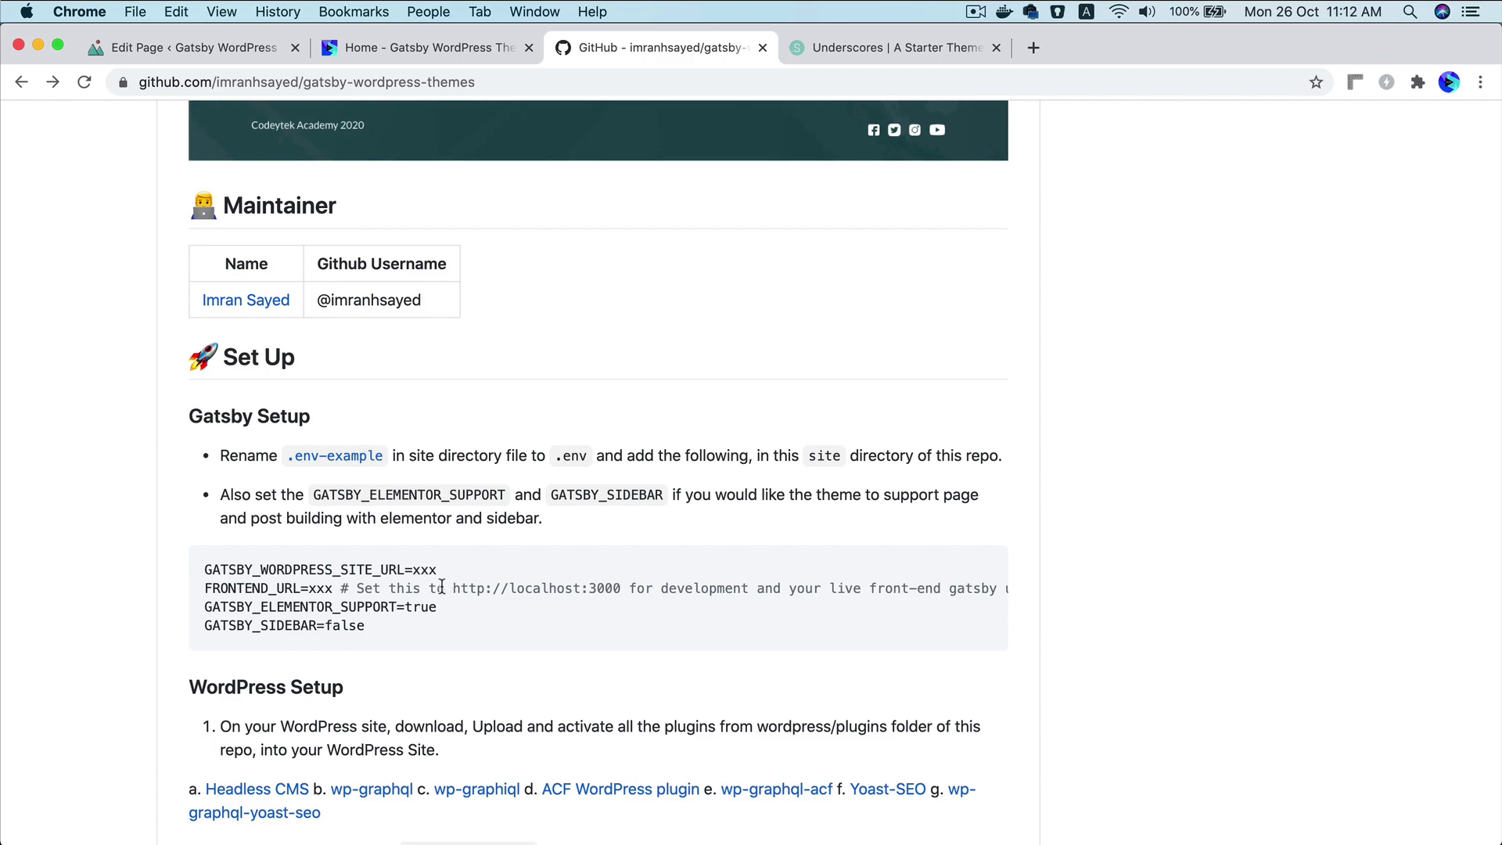
pyautogui.moveTo(435, 626); pyautogui.dragTo(190, 557)
# Scroll to 'Theme on npm' and bring up the context menu for the gatsby-wordpress-theme-phoenix link.
pyautogui.scroll(-15, 567, 546)
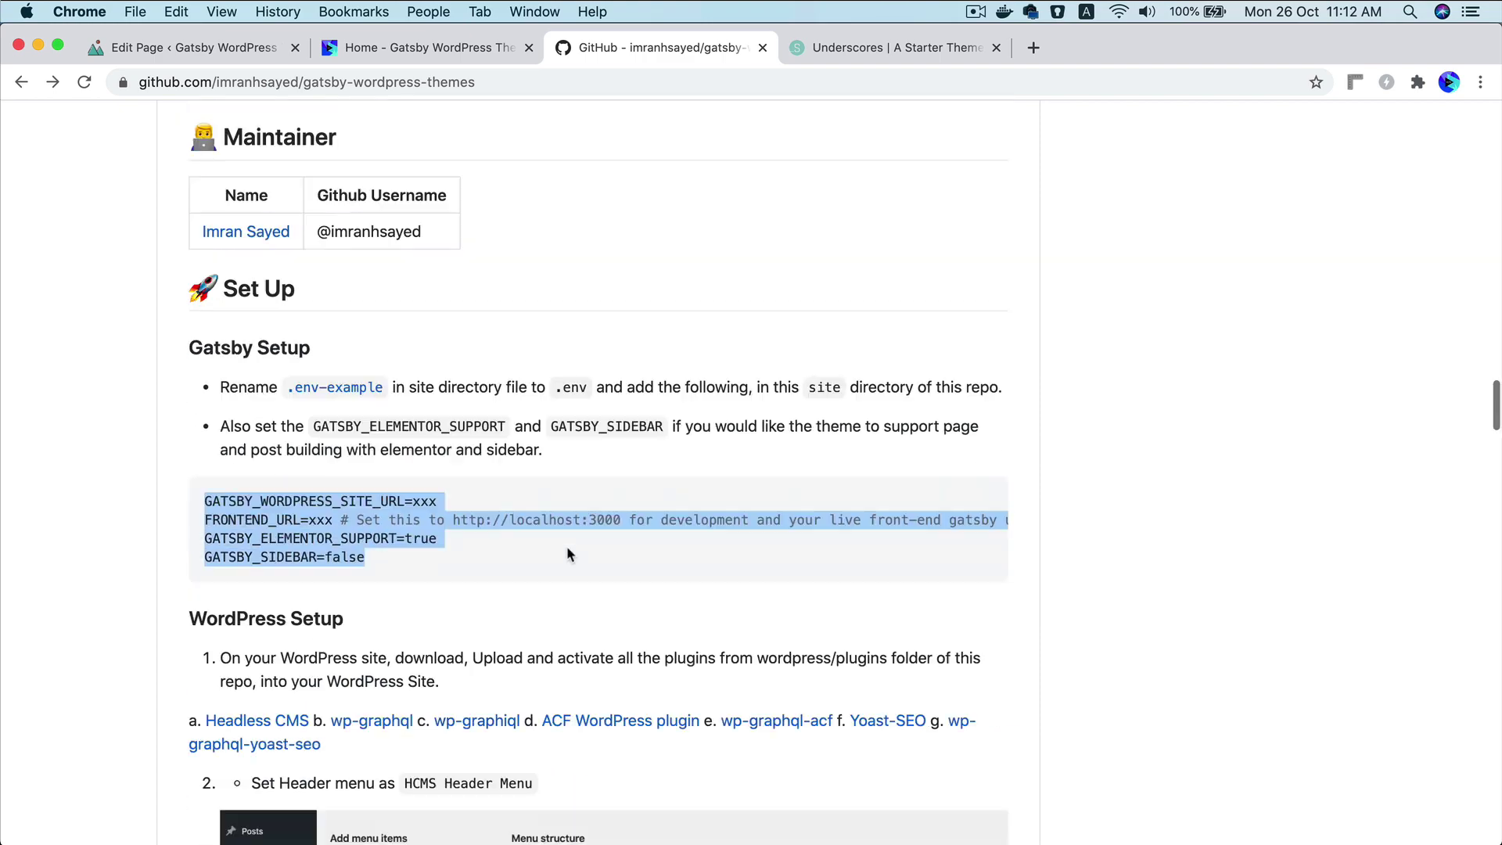
pyautogui.scroll(-20, 568, 552)
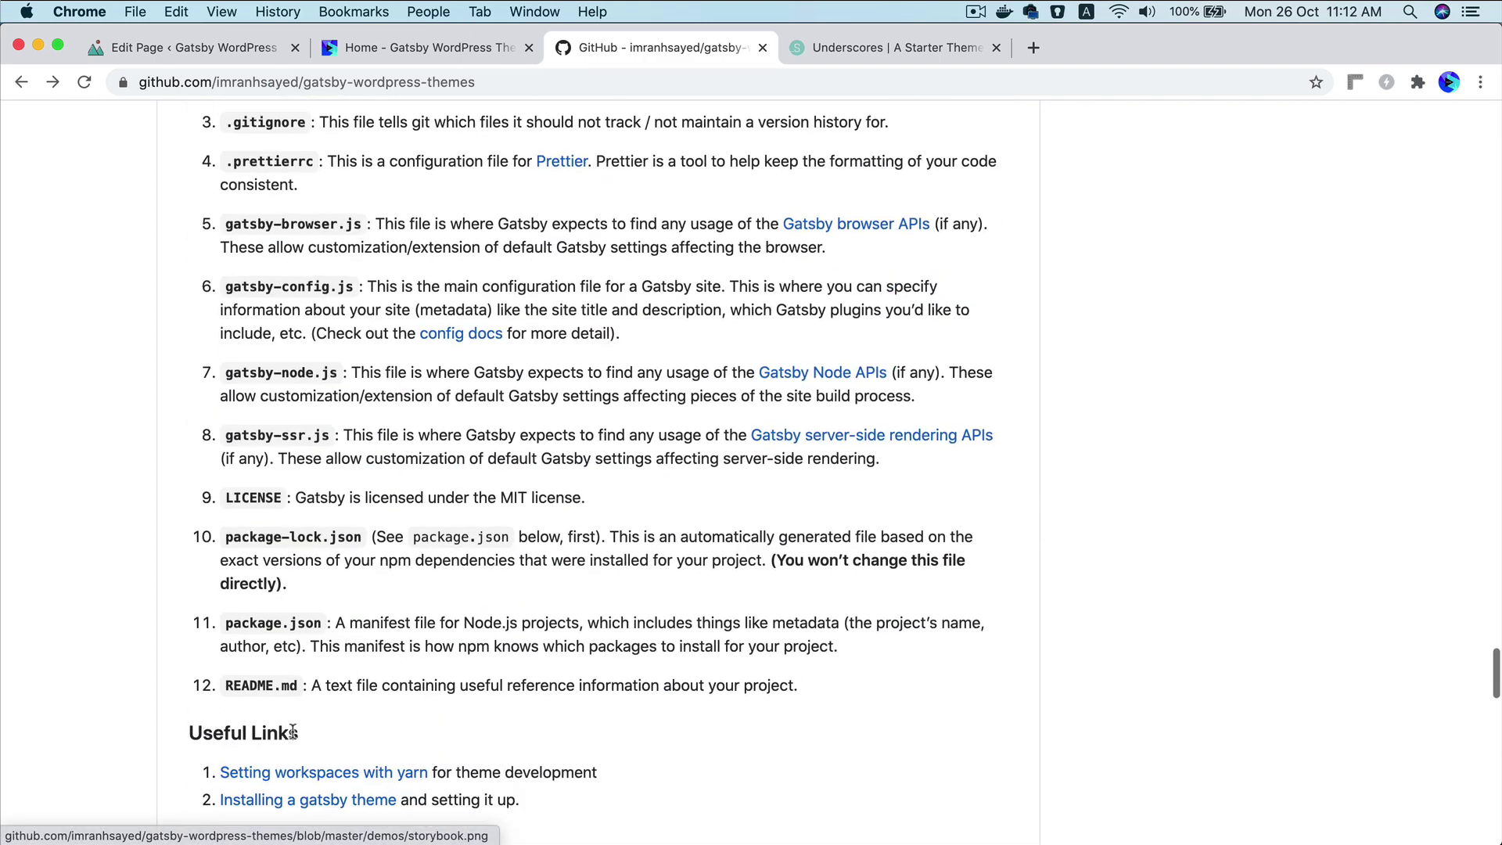
pyautogui.scroll(-6, 293, 731)
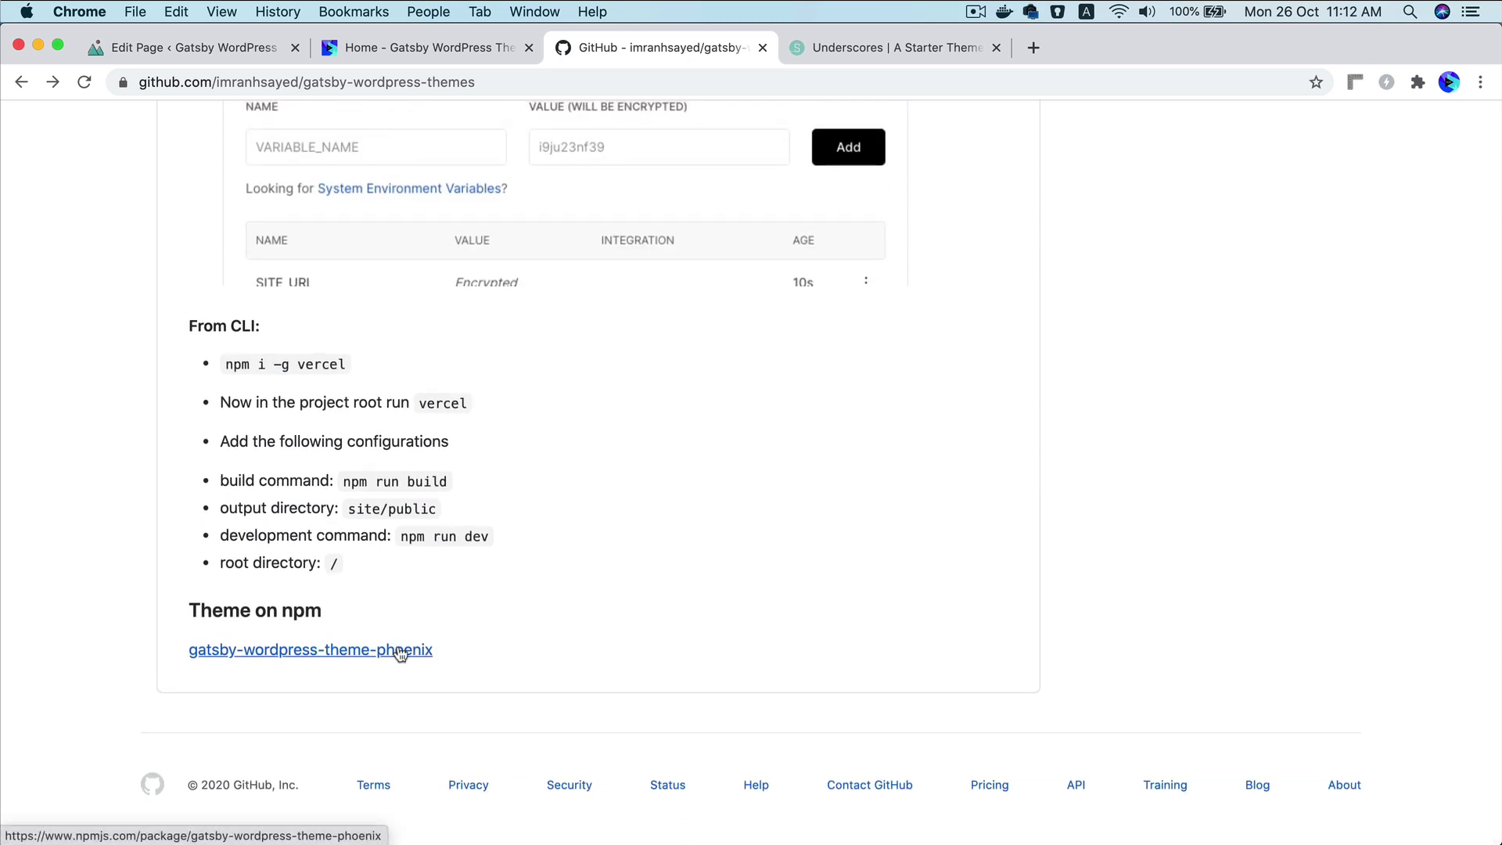
pyautogui.rightClick(399, 652)
# Open the gatsby-wordpress-theme-phoenix npm page in a new tab and review its downloads, MIT license and size.
pyautogui.click(469, 593)
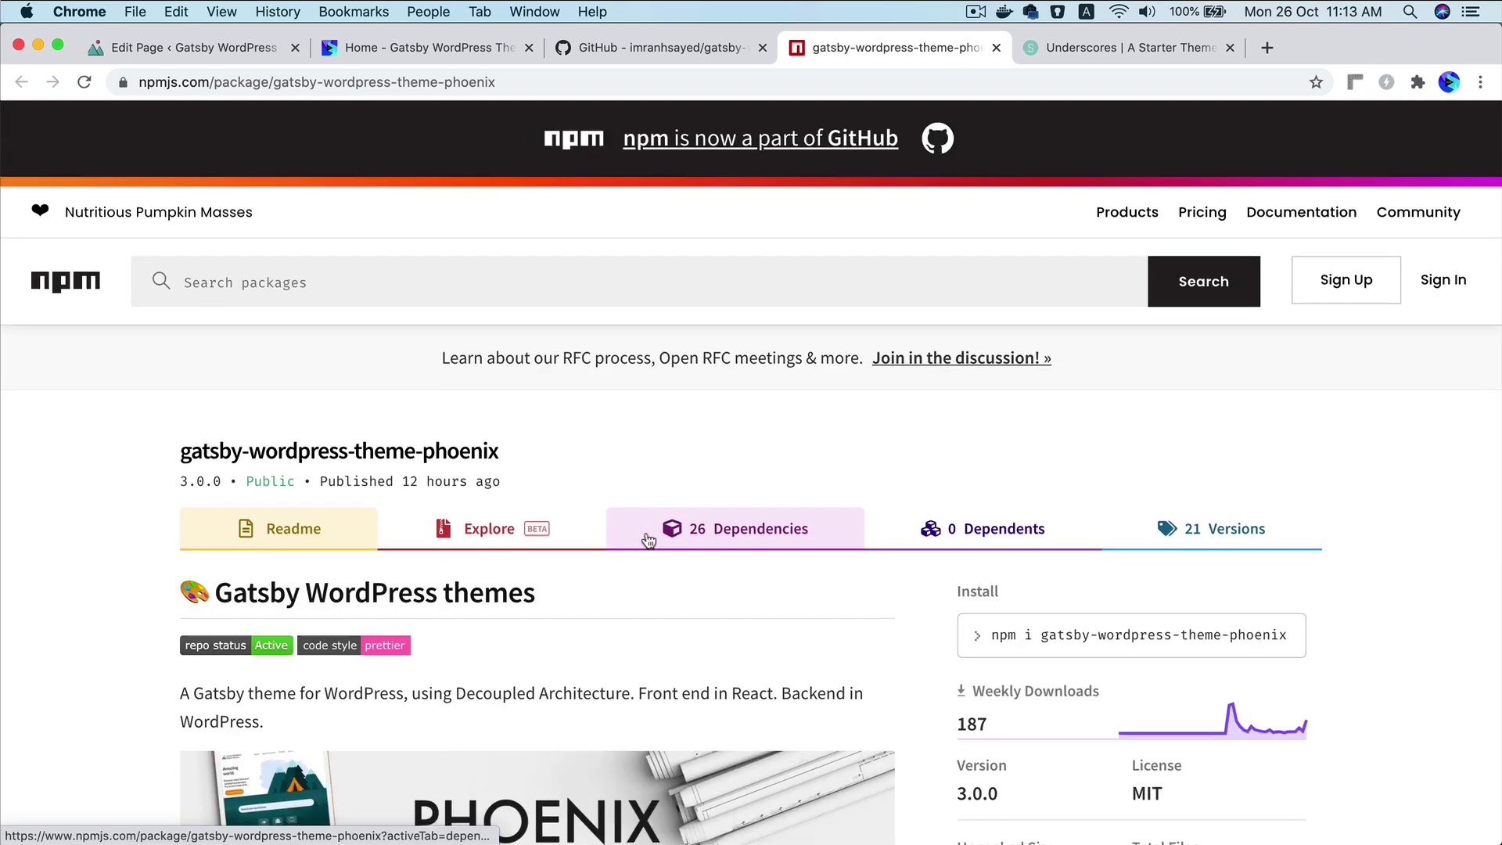
pyautogui.scroll(-6, 648, 540)
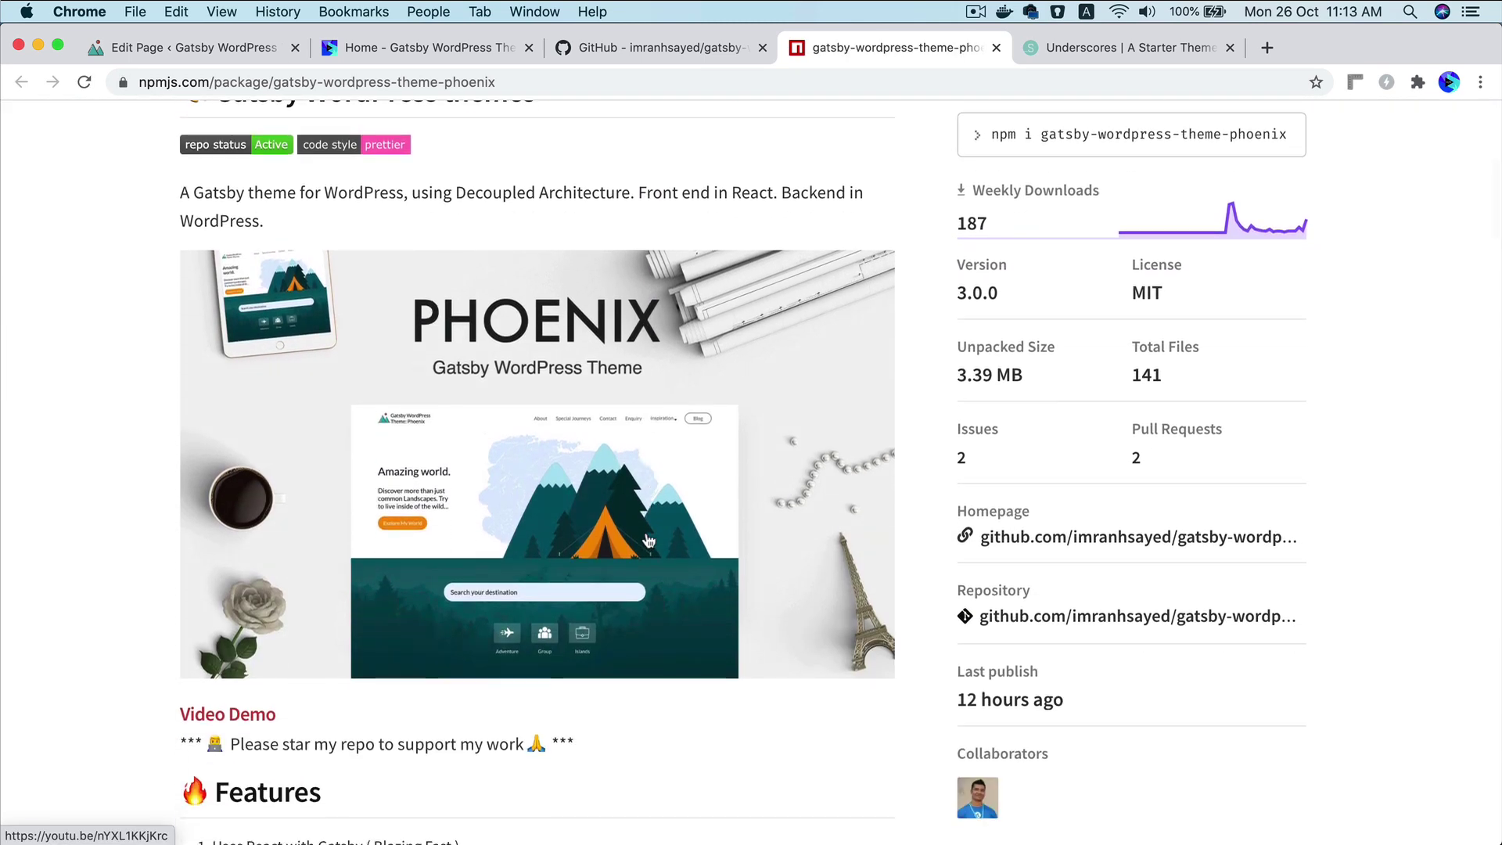
pyautogui.scroll(-4, 648, 540)
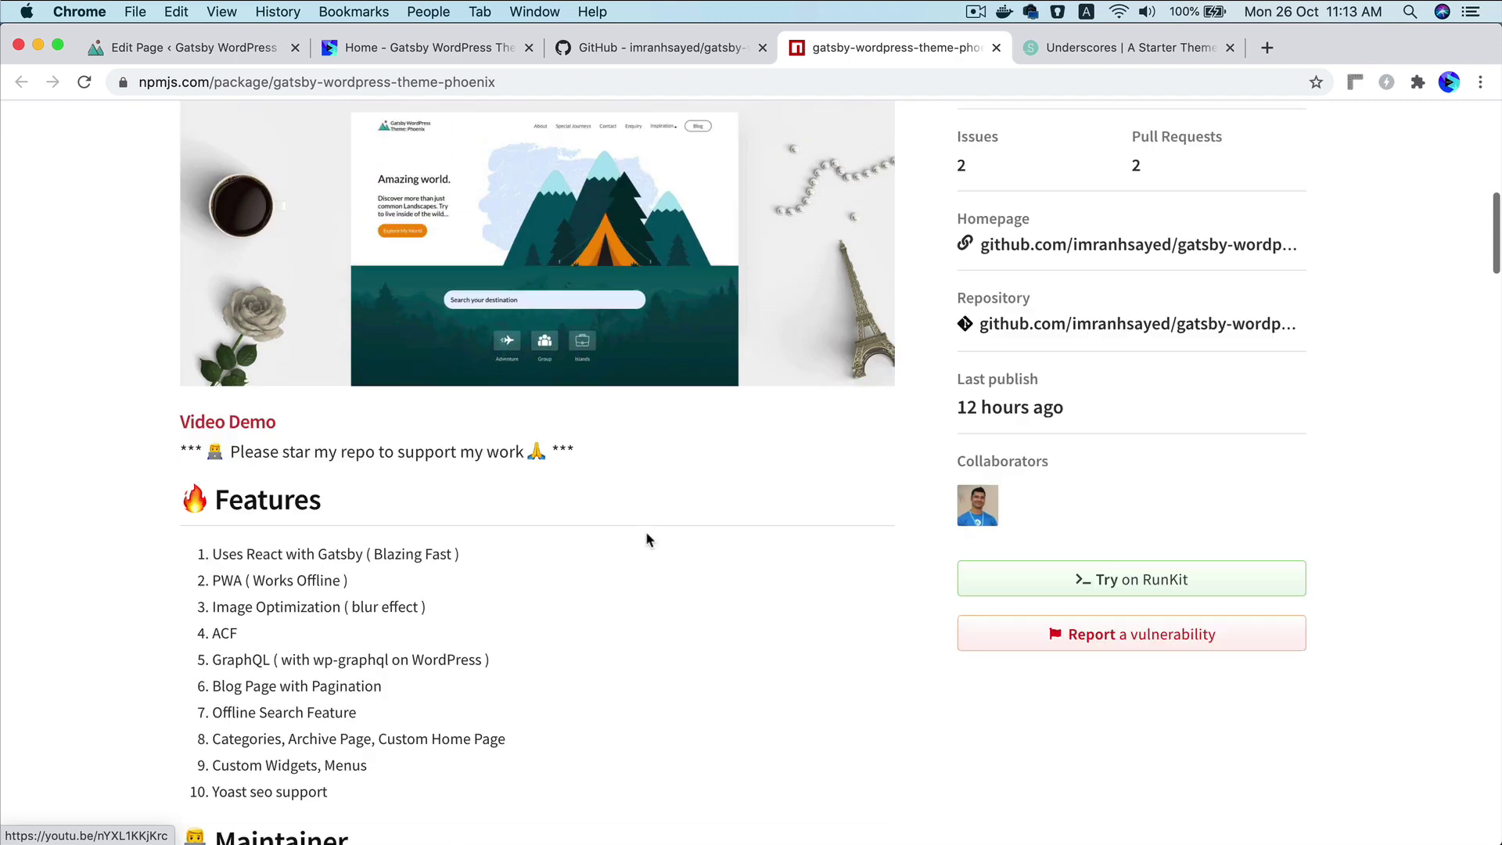
pyautogui.scroll(8, 648, 540)
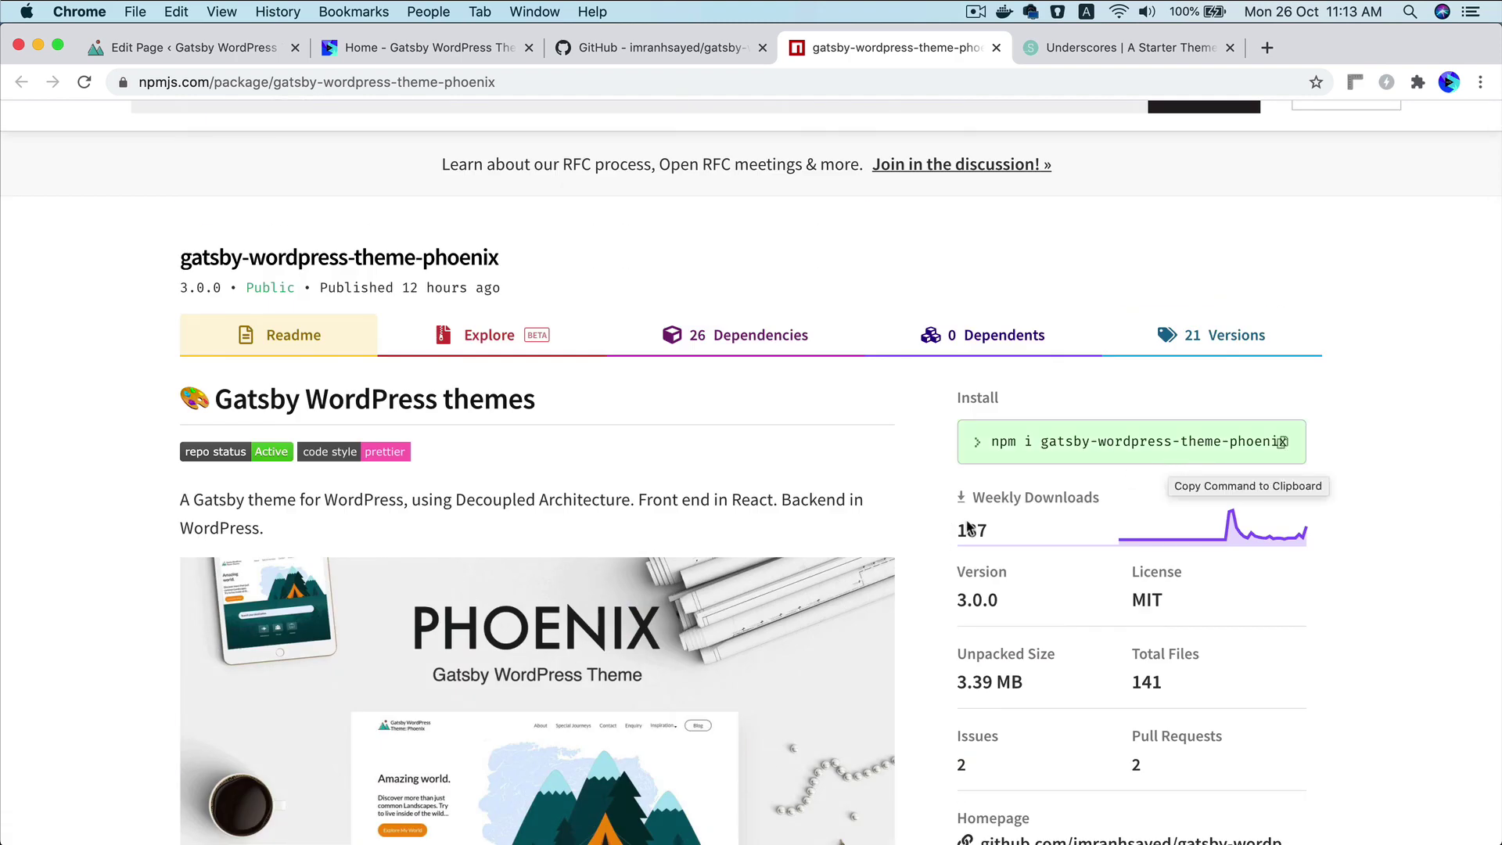
pyautogui.scroll(3, 454, 716)
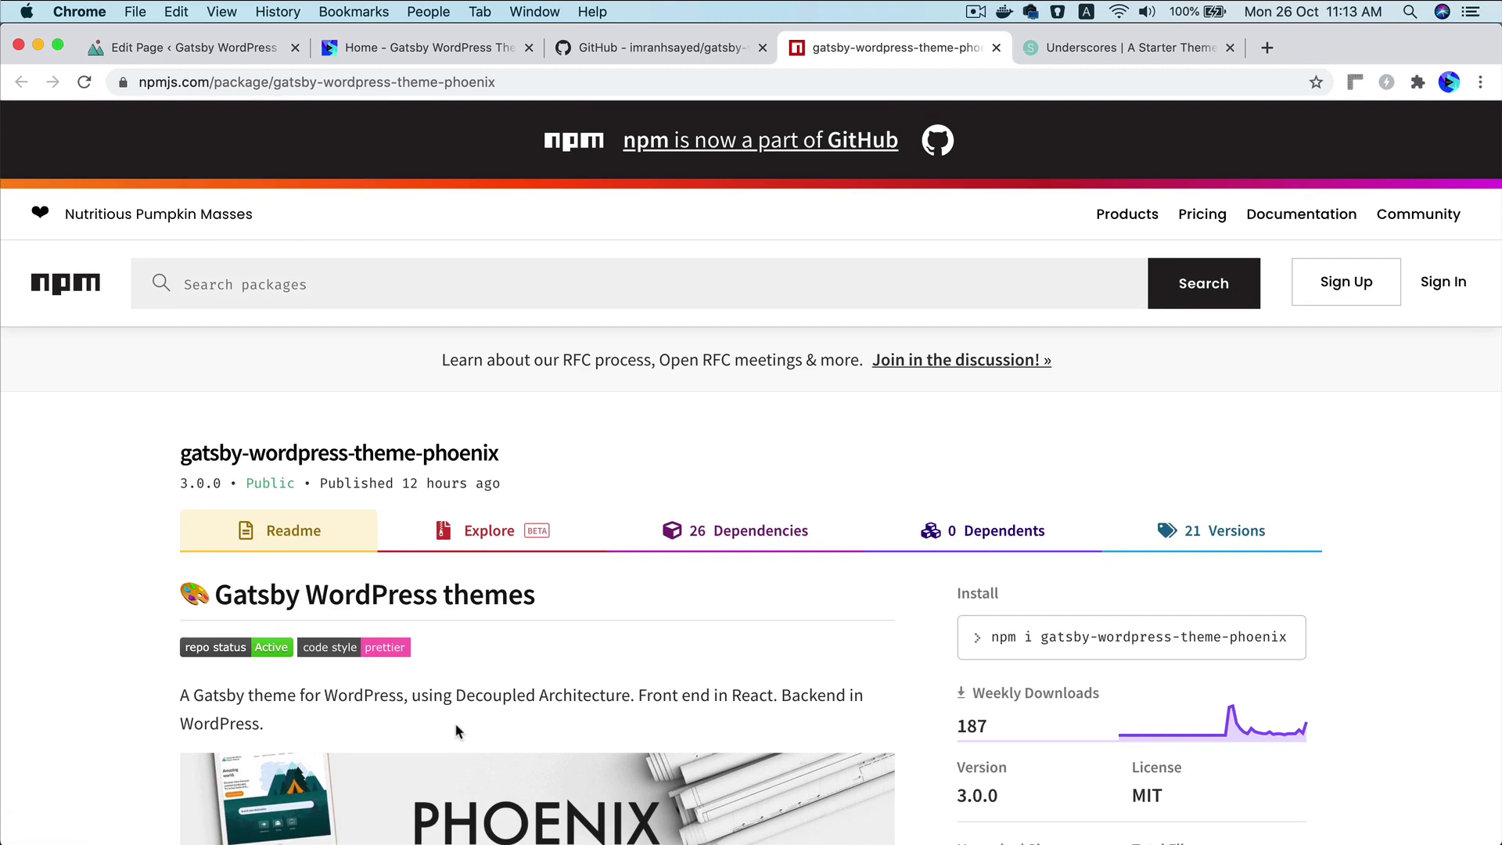
pyautogui.scroll(-6, 457, 732)
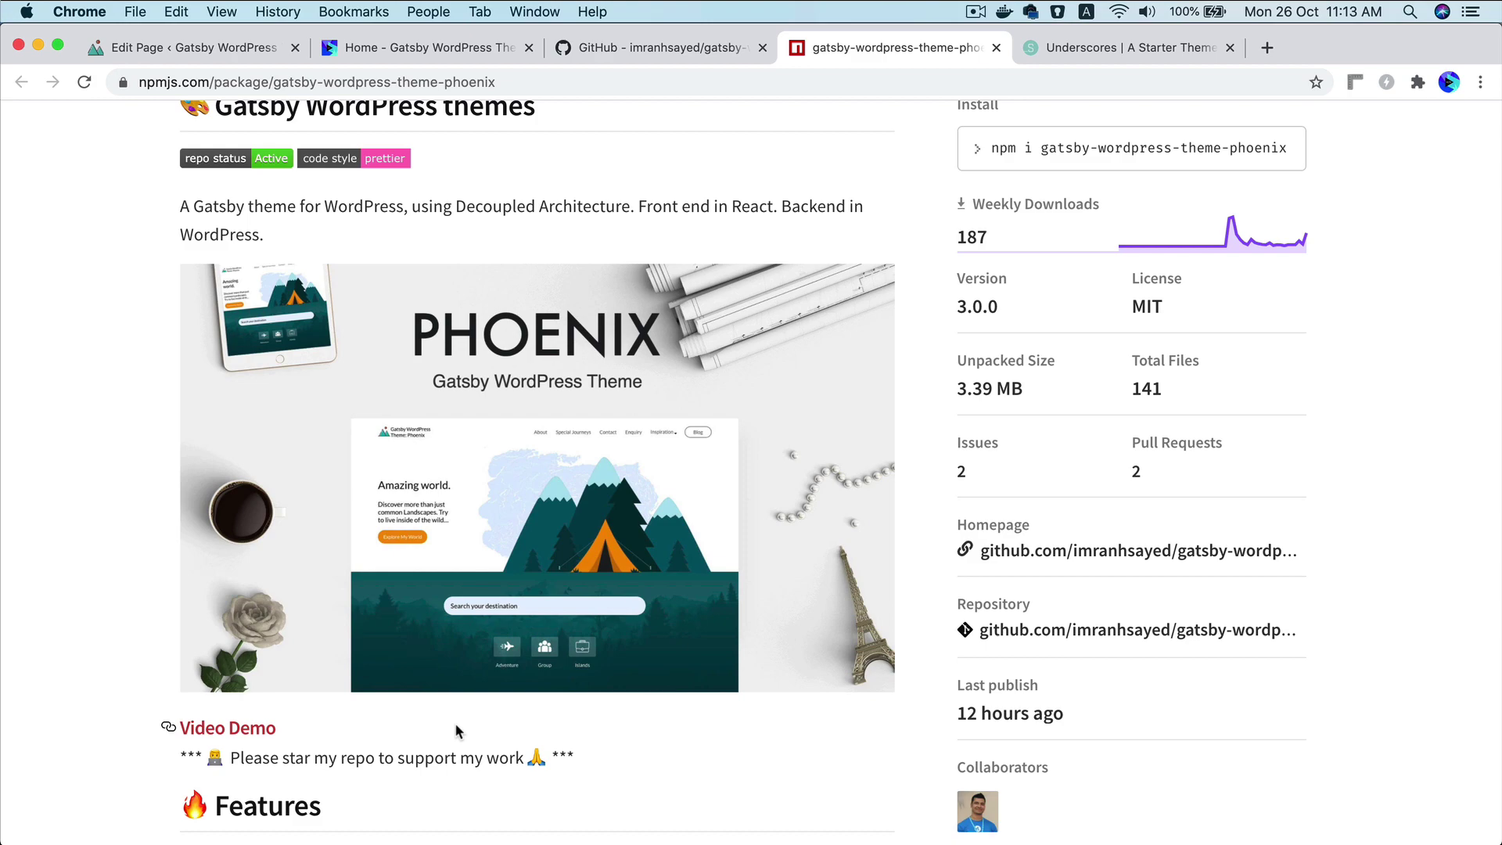
# Return to the gatsby-wordpress-themes repo, viewing its header and file list, then the README Video Demo and Features.
pyautogui.click(624, 58)
pyautogui.scroll(20, 608, 663)
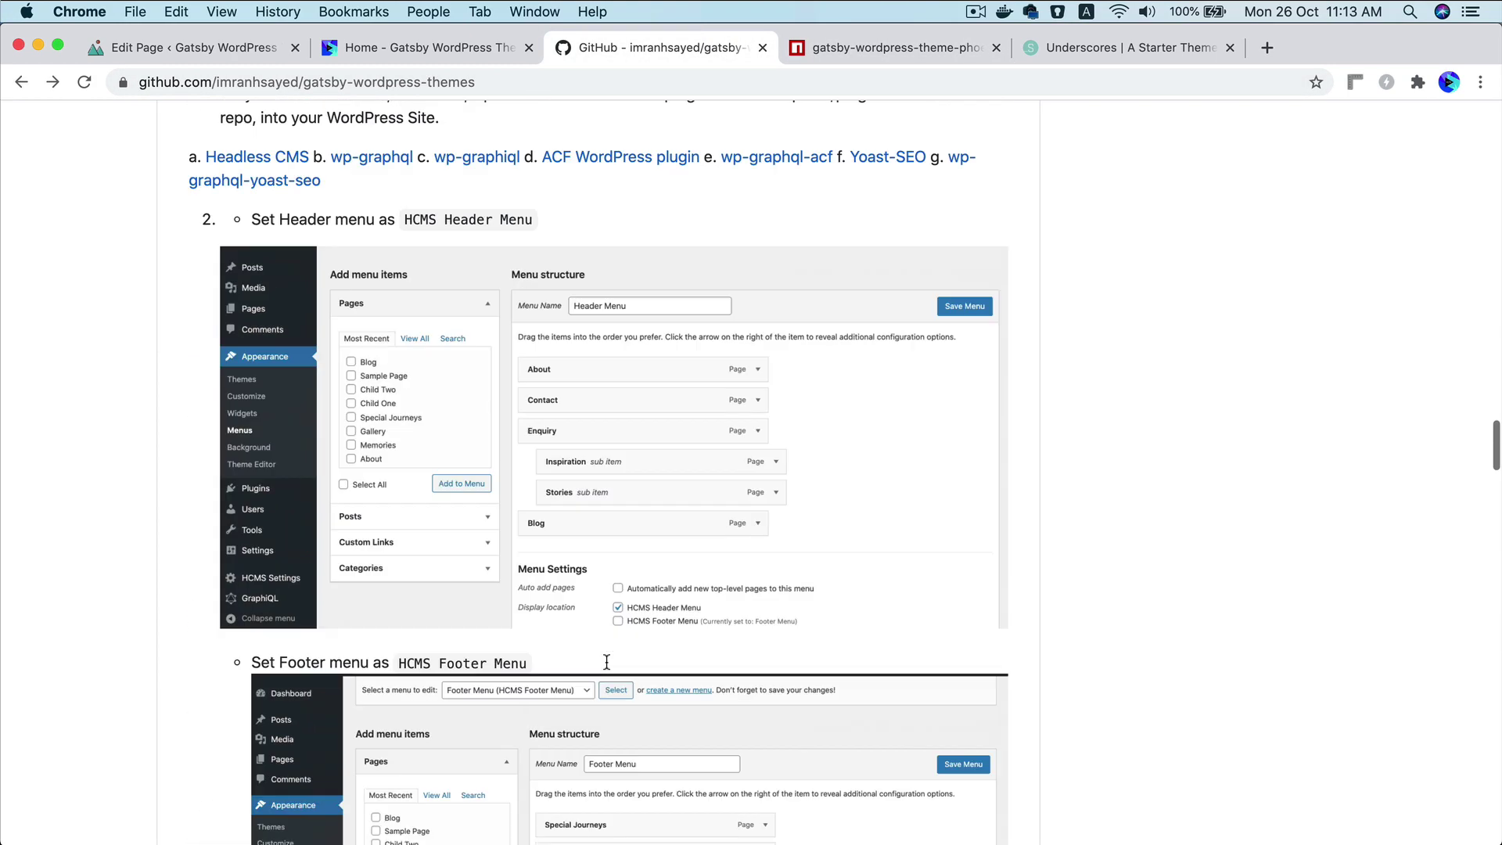
pyautogui.scroll(20, 609, 670)
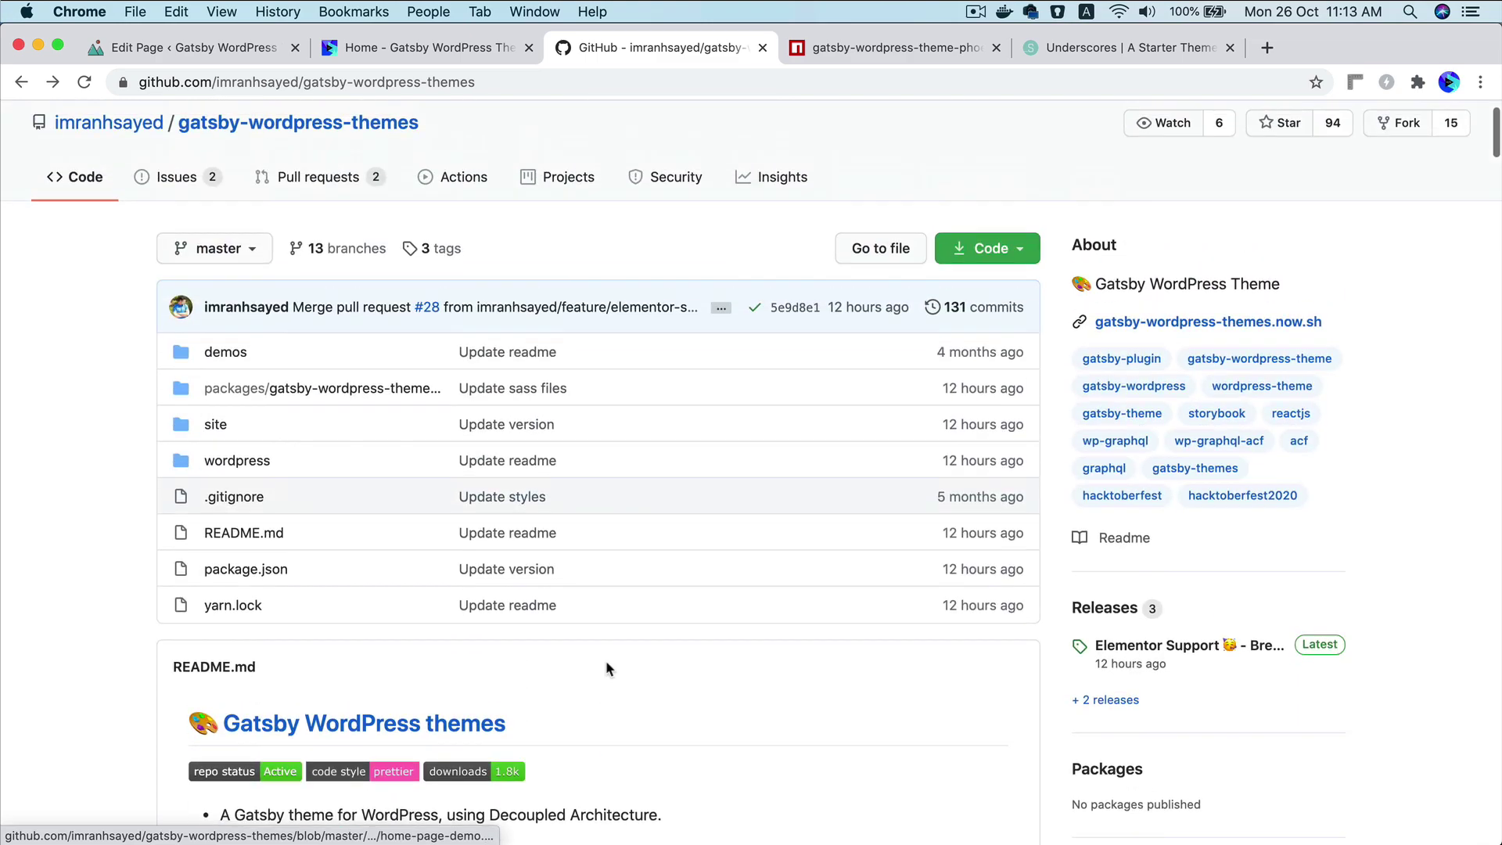
pyautogui.scroll(-7, 609, 670)
pyautogui.scroll(-1, 609, 670)
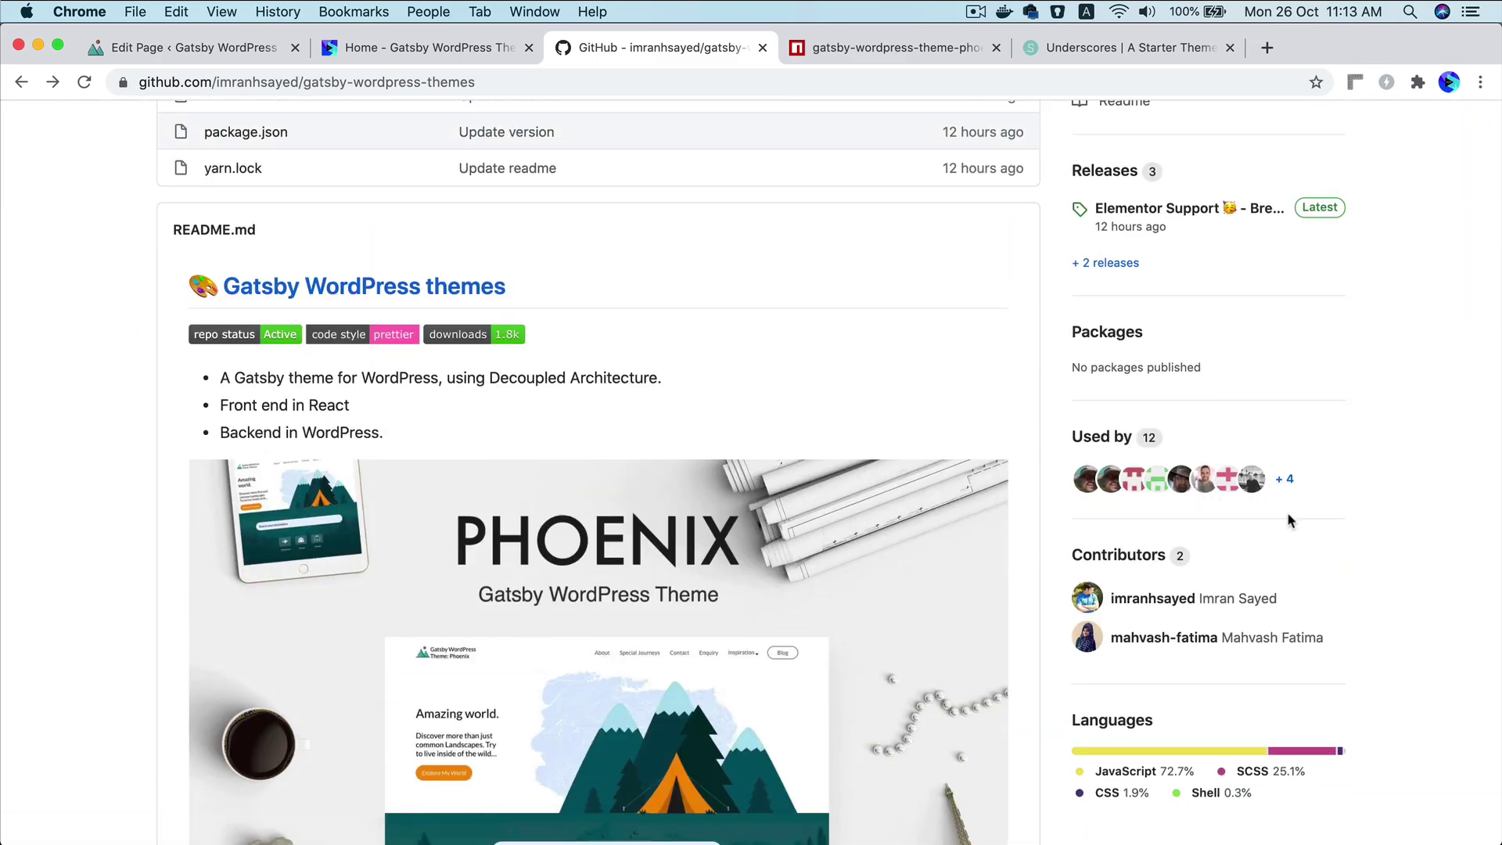
pyautogui.scroll(6, 1278, 523)
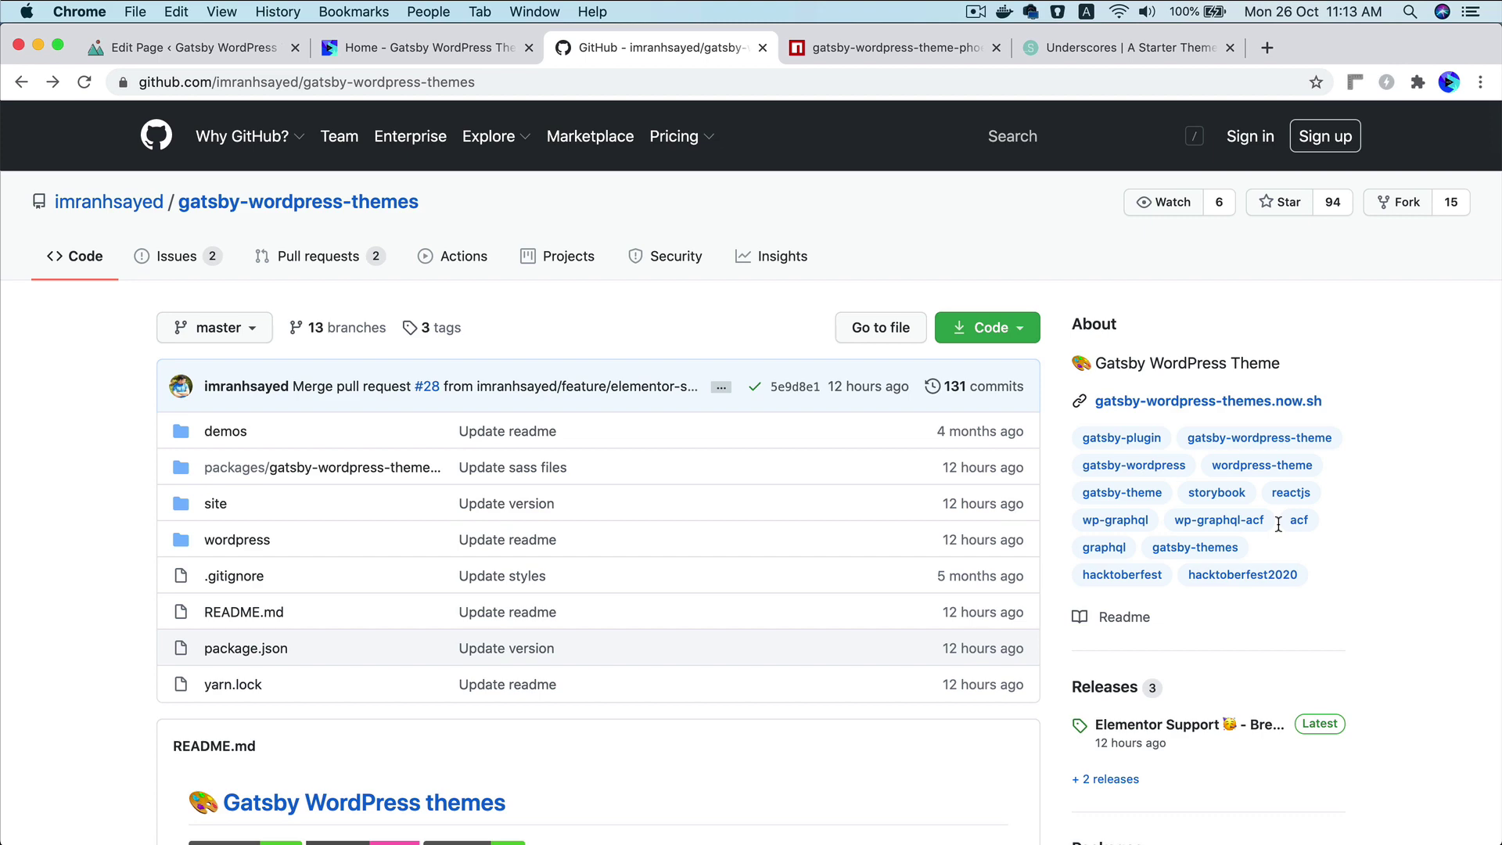
pyautogui.scroll(-6, 1279, 524)
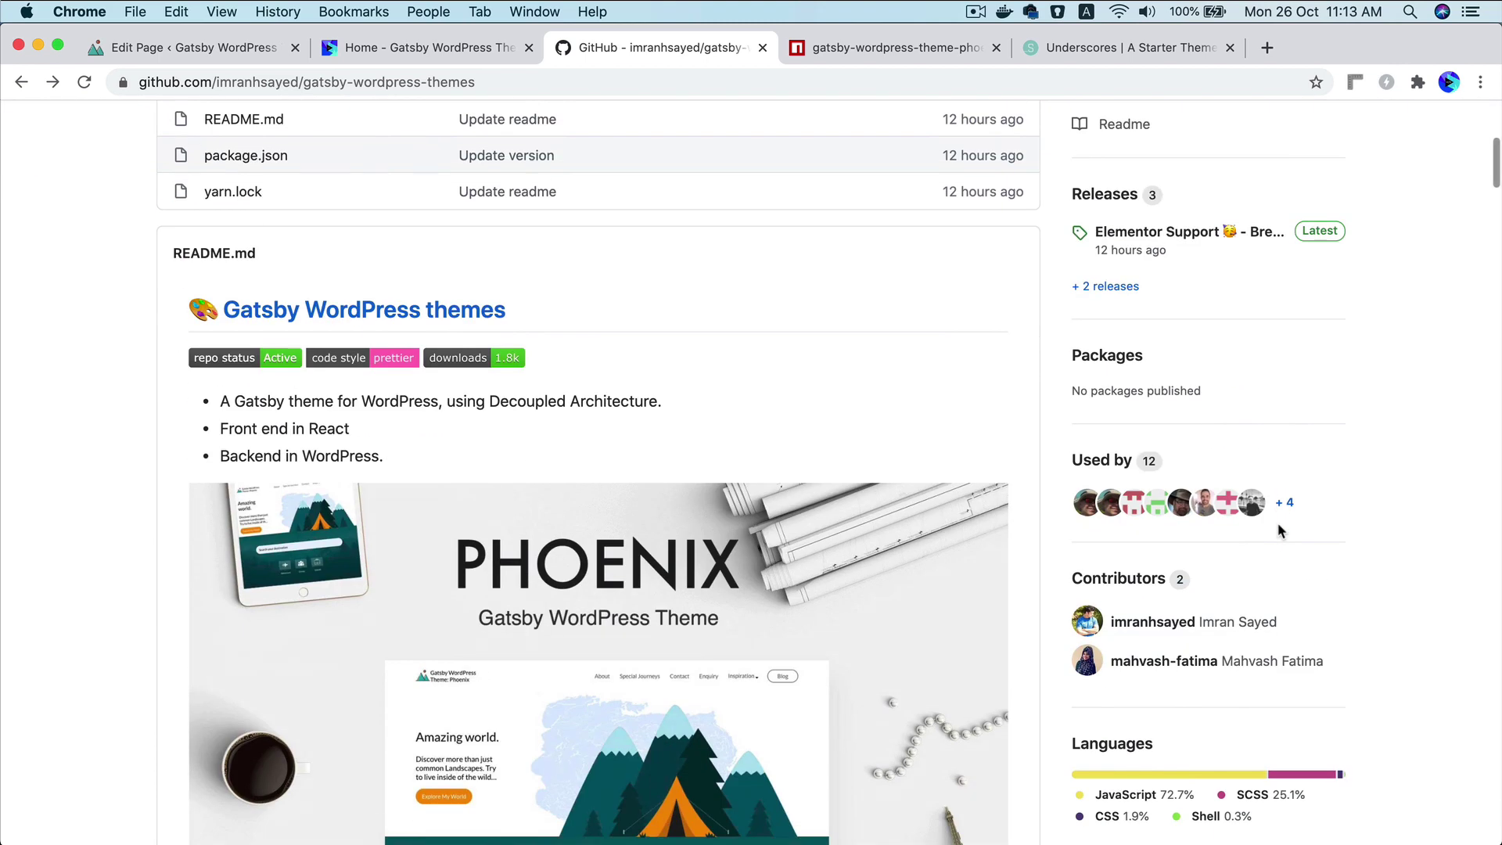
pyautogui.scroll(-15, 1279, 523)
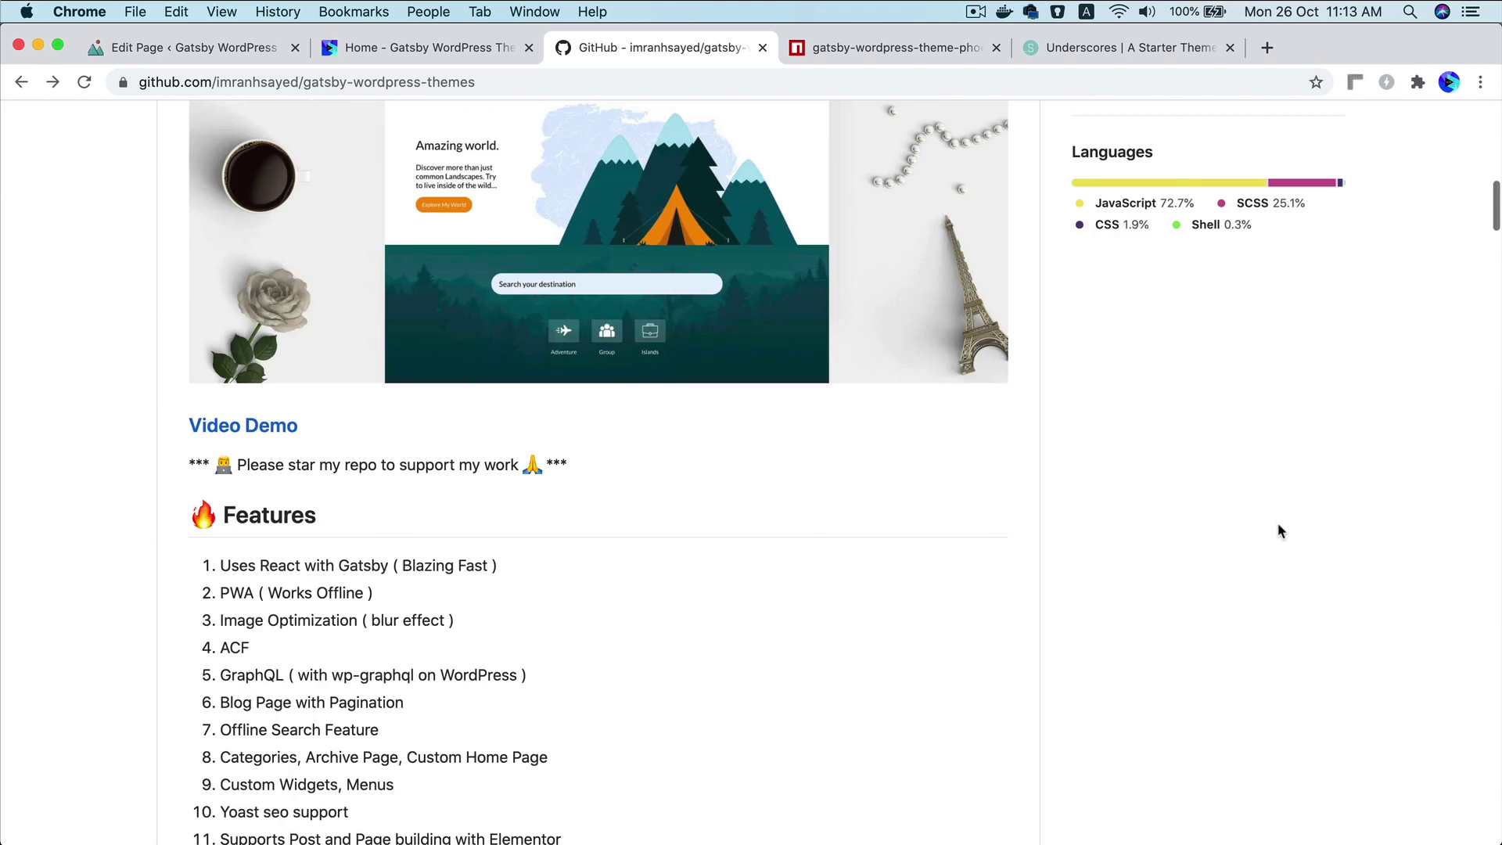